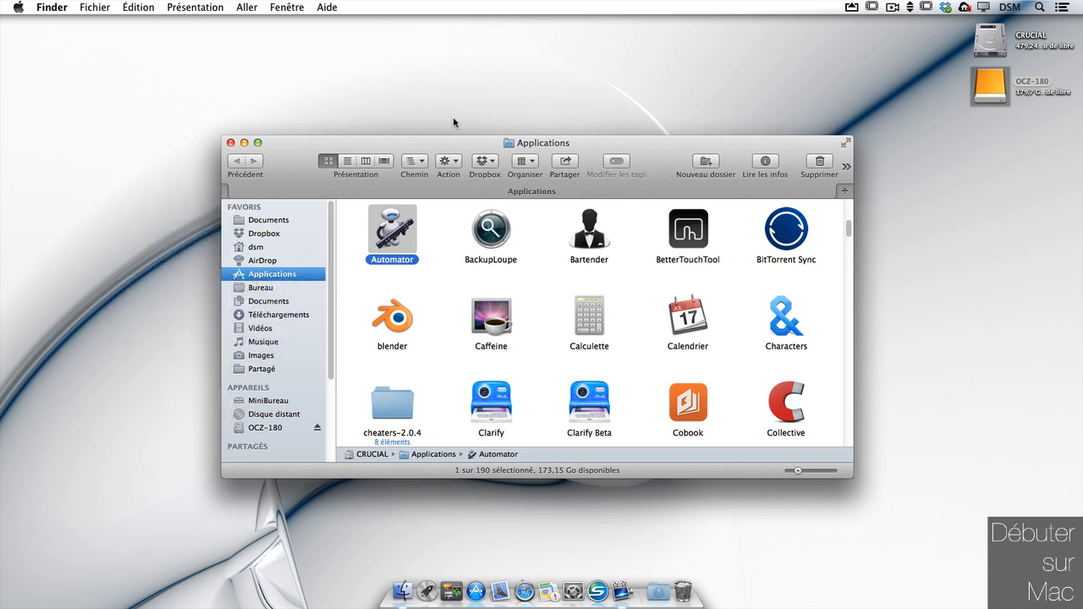
Step: Launch Automator from the Applications folder with Cmd-O
key(super+o)
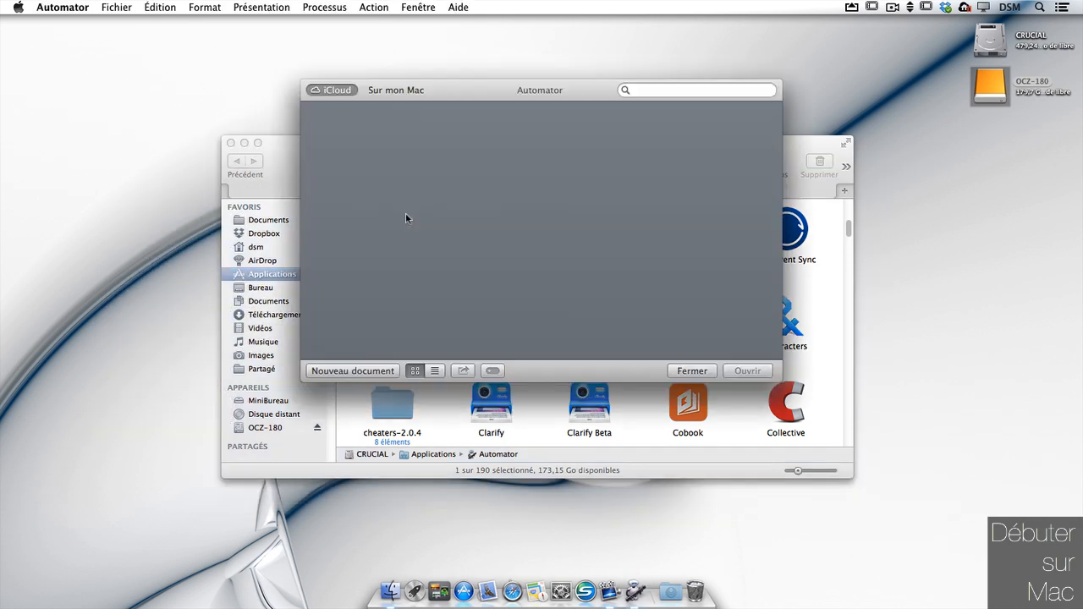
Step: Close the Finder window, glance at the iCloud and Sur mon Mac locations, and start a new document
click(231, 142)
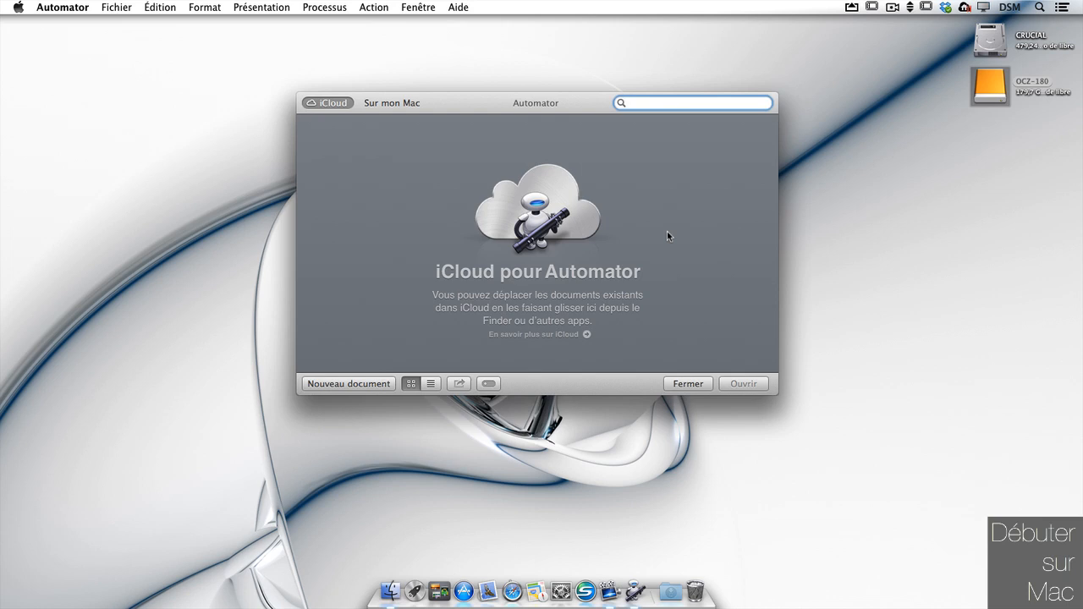
click(391, 102)
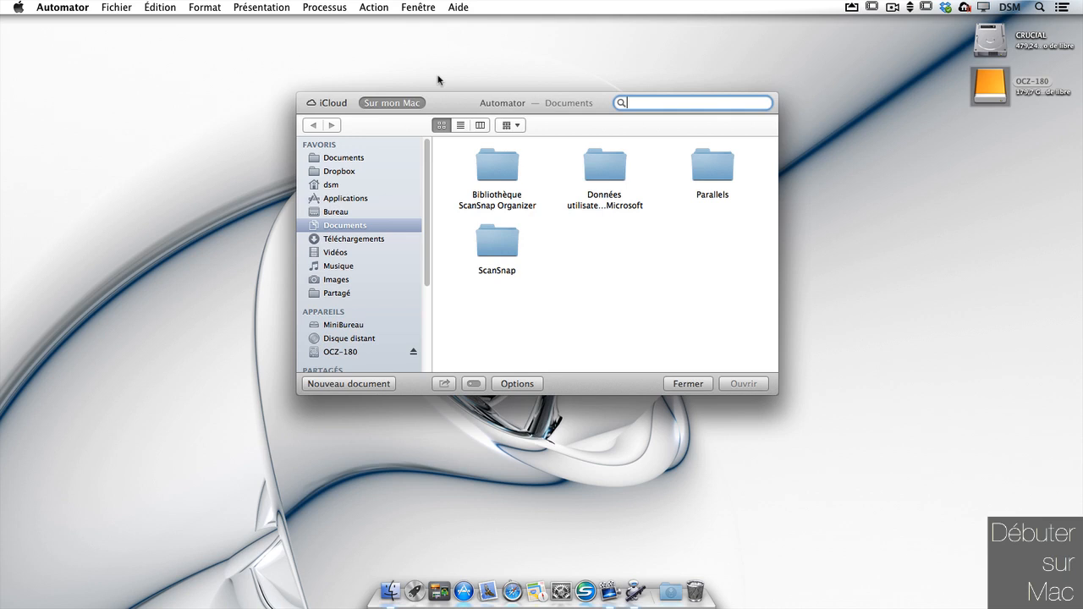
click(329, 106)
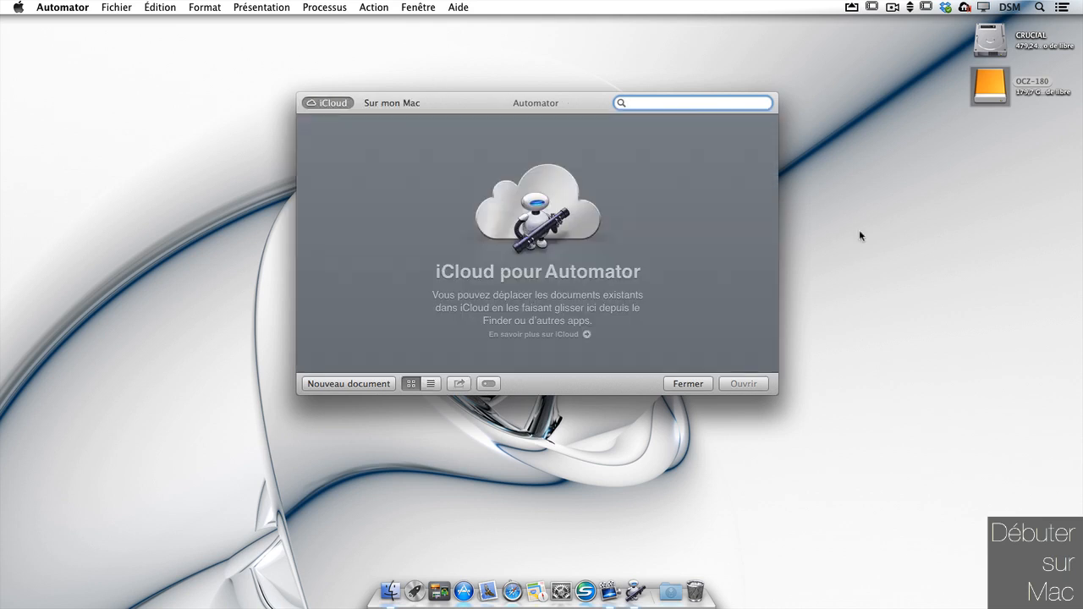
click(381, 385)
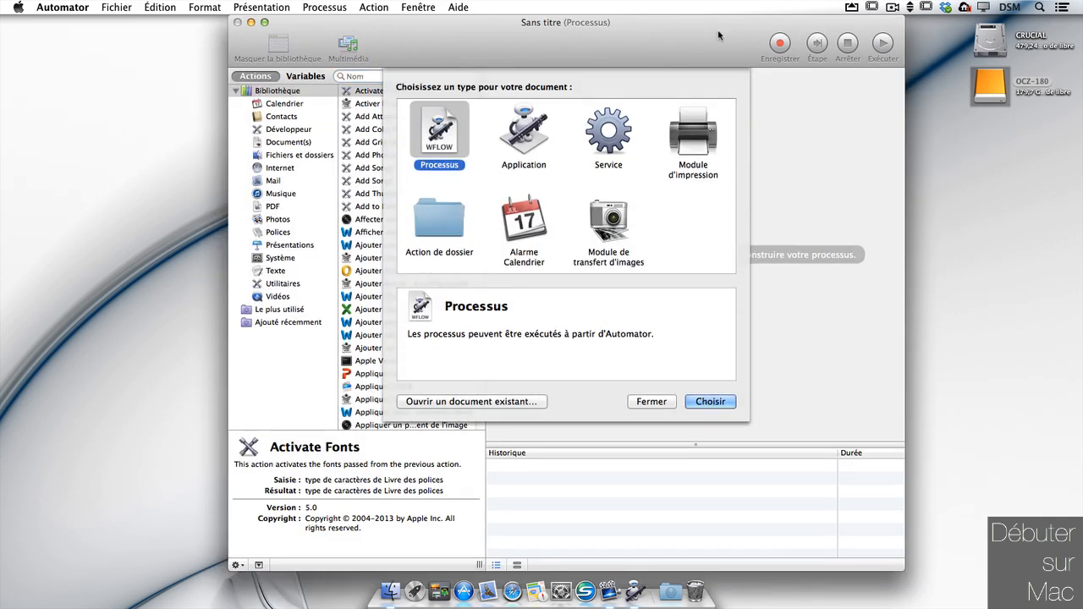
drag(719, 36, 675, 26)
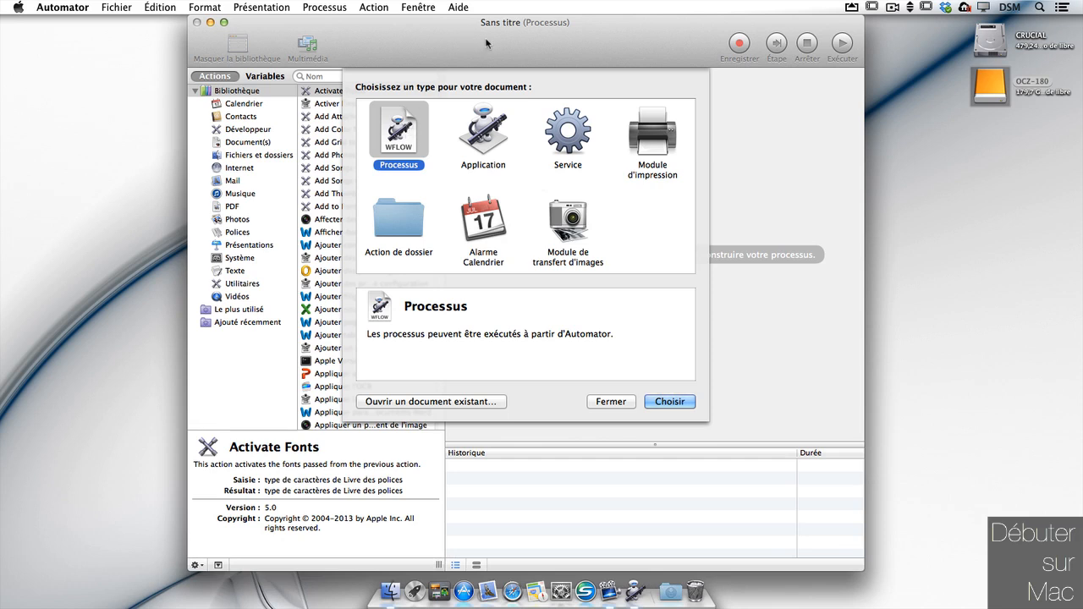
Step: Pick Service as the document type and create the new Service workflow
click(493, 146)
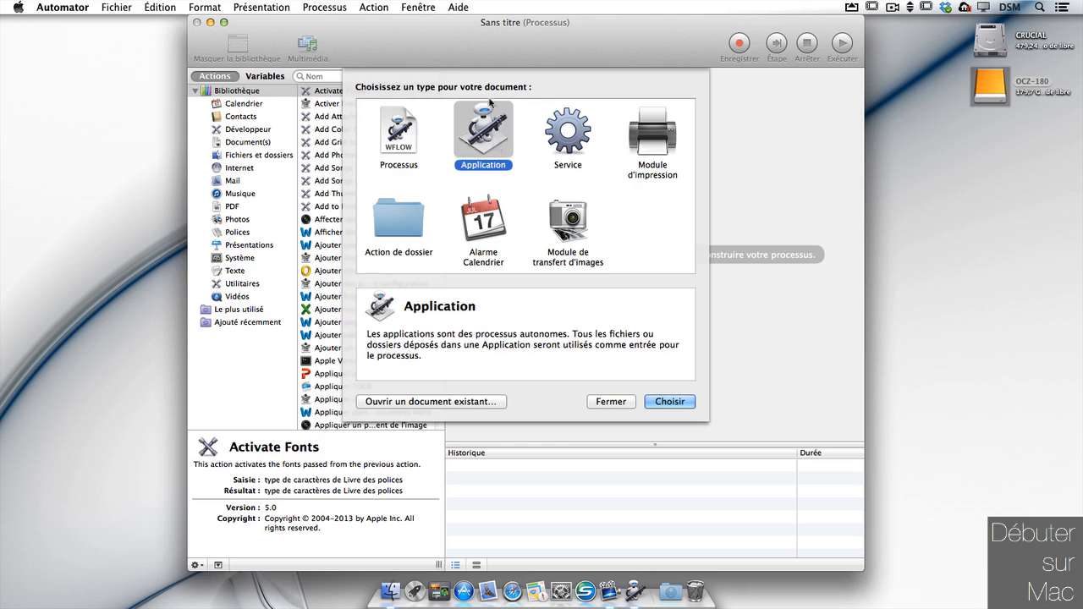
click(577, 149)
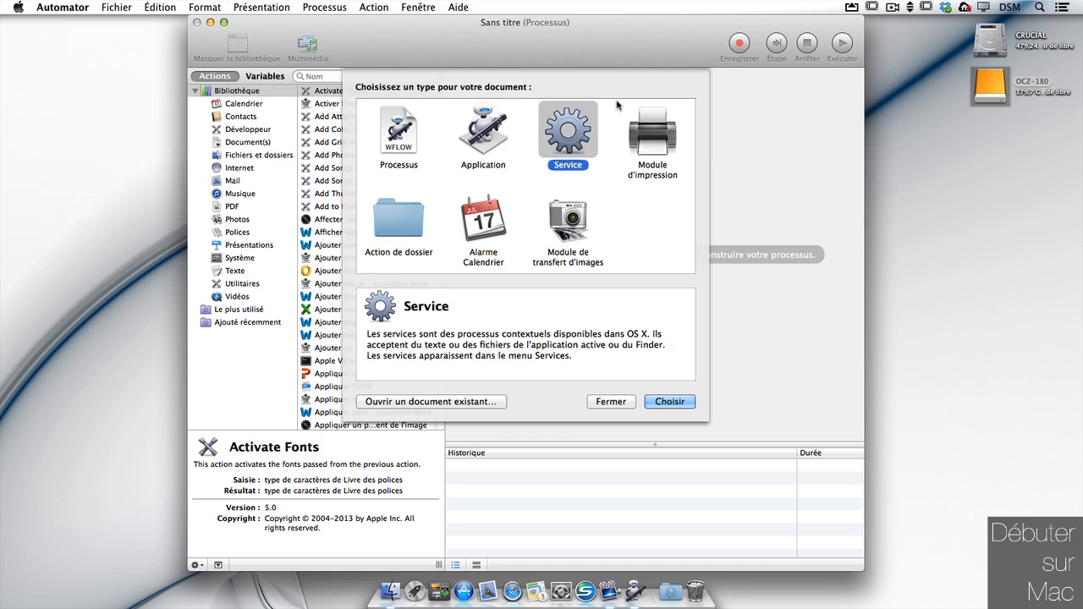
right_click(980, 192)
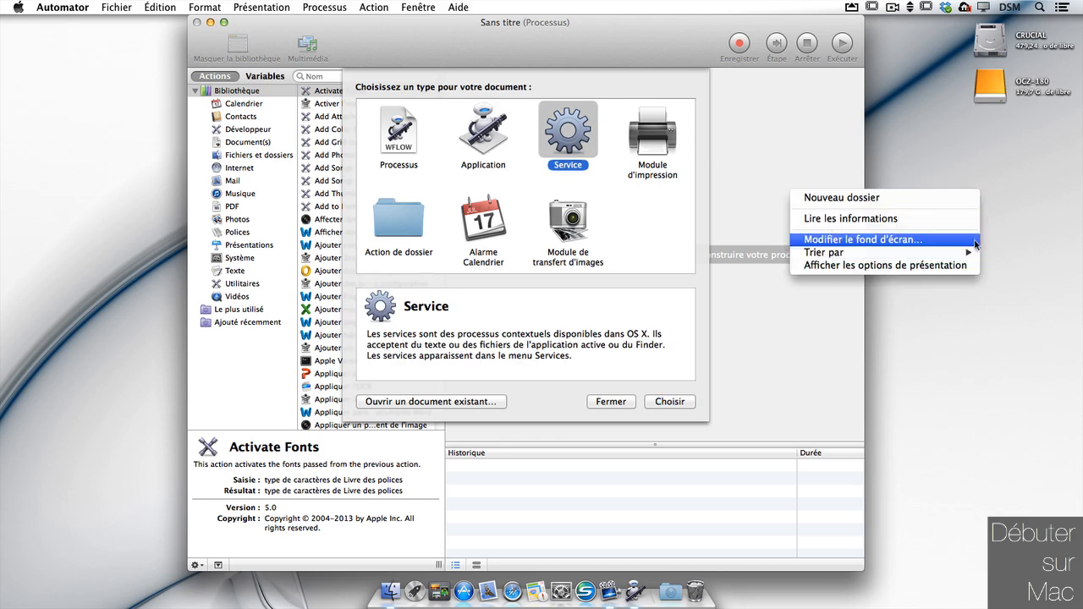
click(975, 356)
click(667, 141)
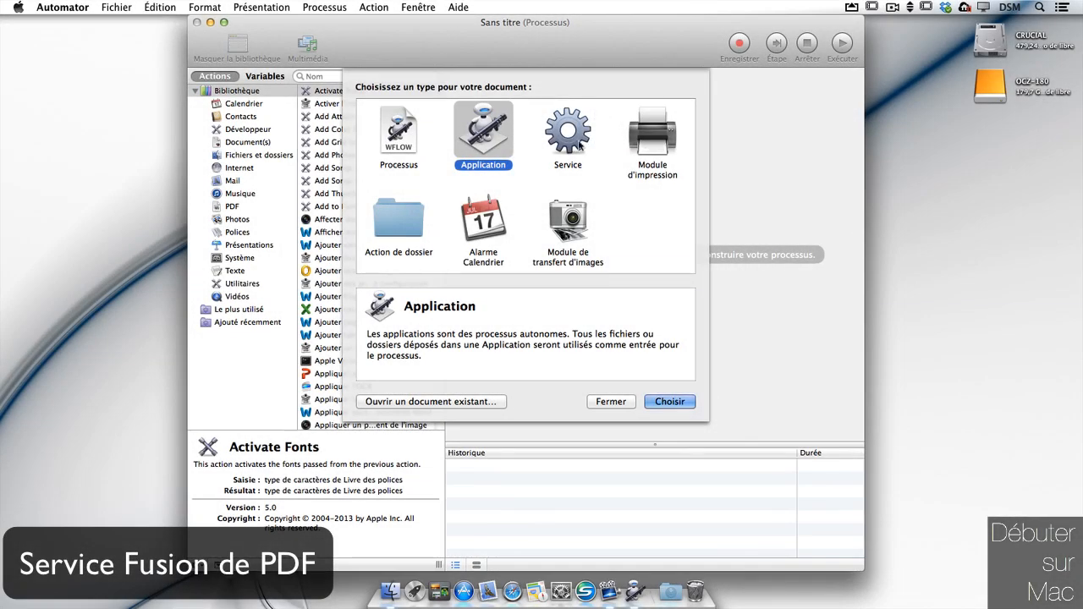
click(579, 145)
click(672, 399)
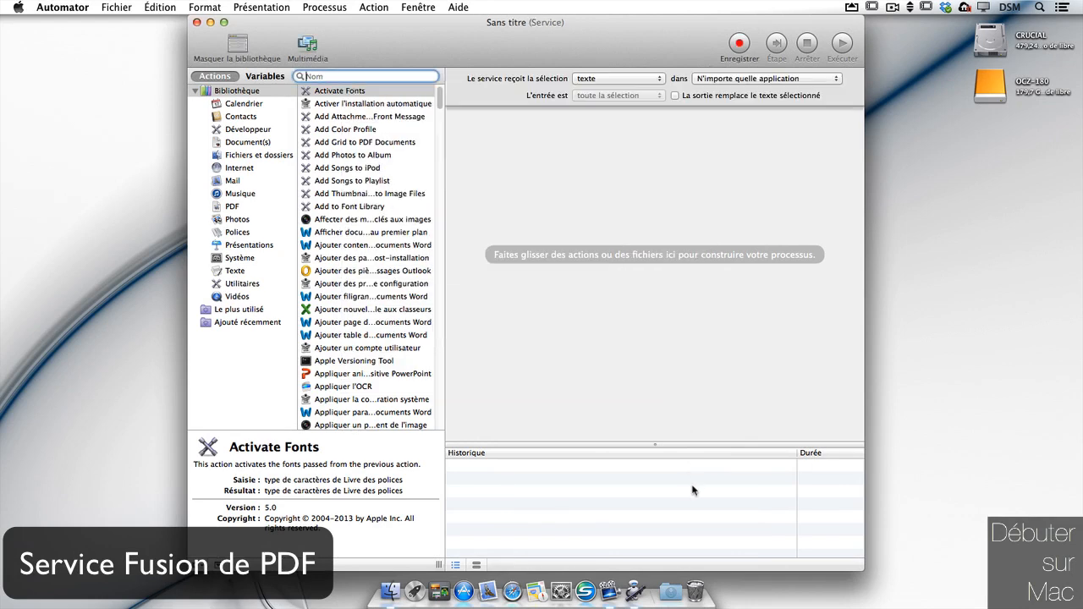
Step: Enlarge the Automator window and widen the actions list and log pane
drag(674, 38, 661, 35)
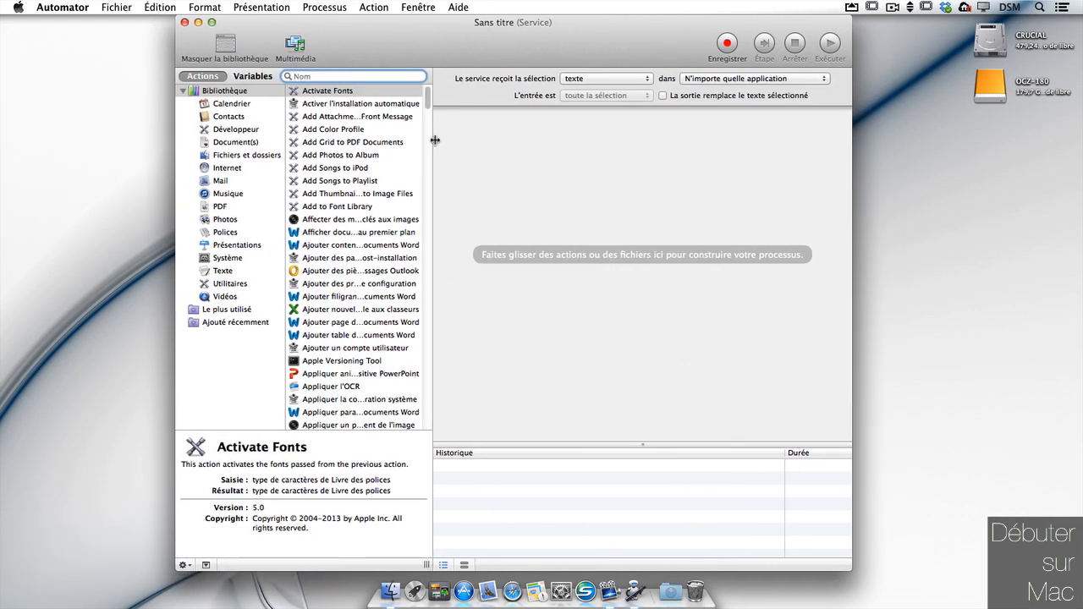
drag(433, 141, 458, 141)
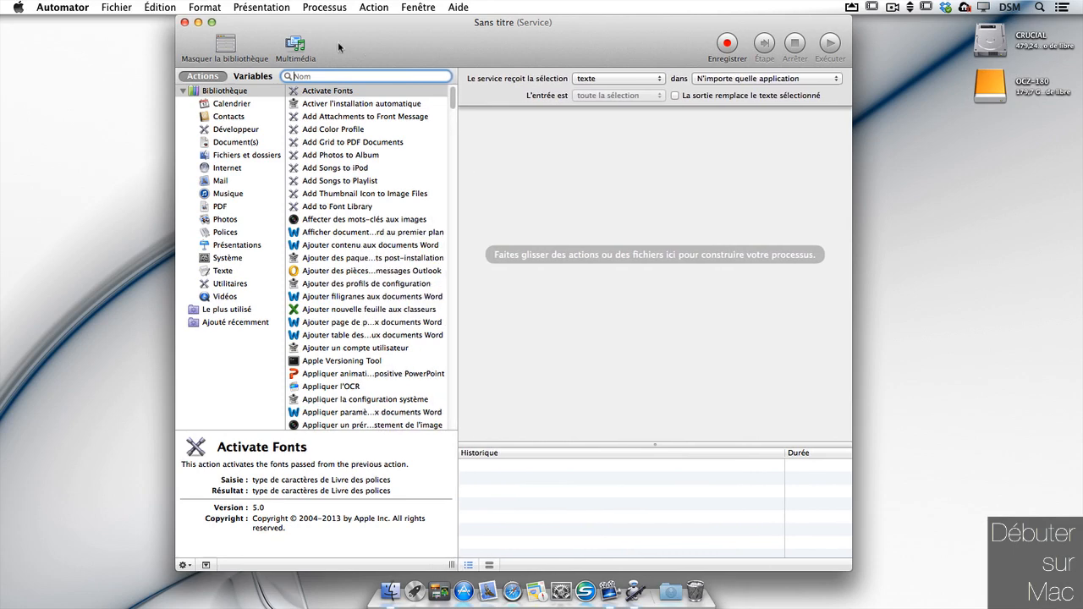
click(212, 23)
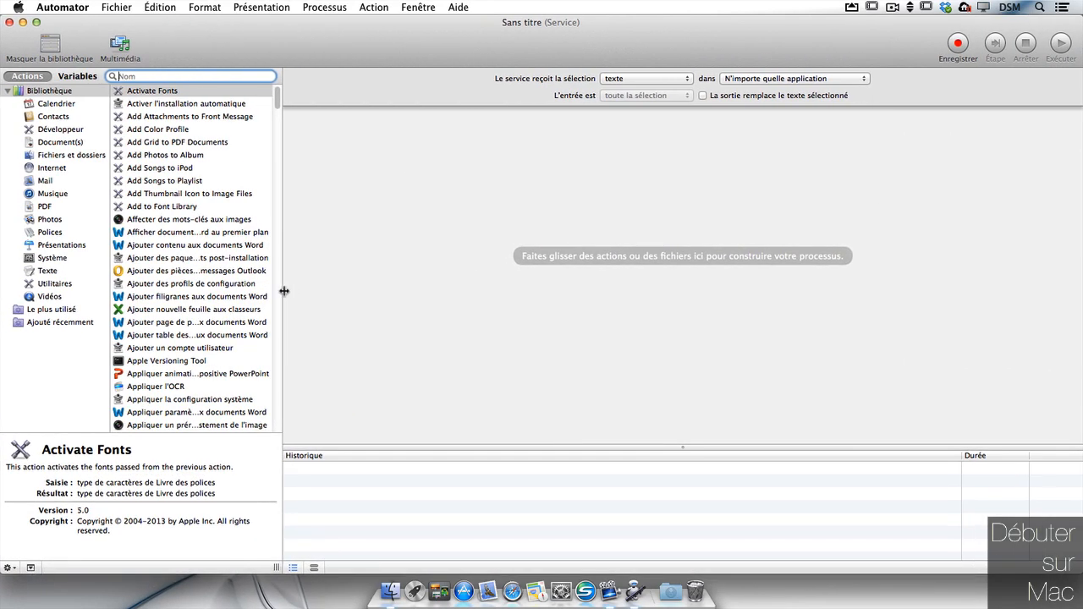
drag(285, 290, 418, 277)
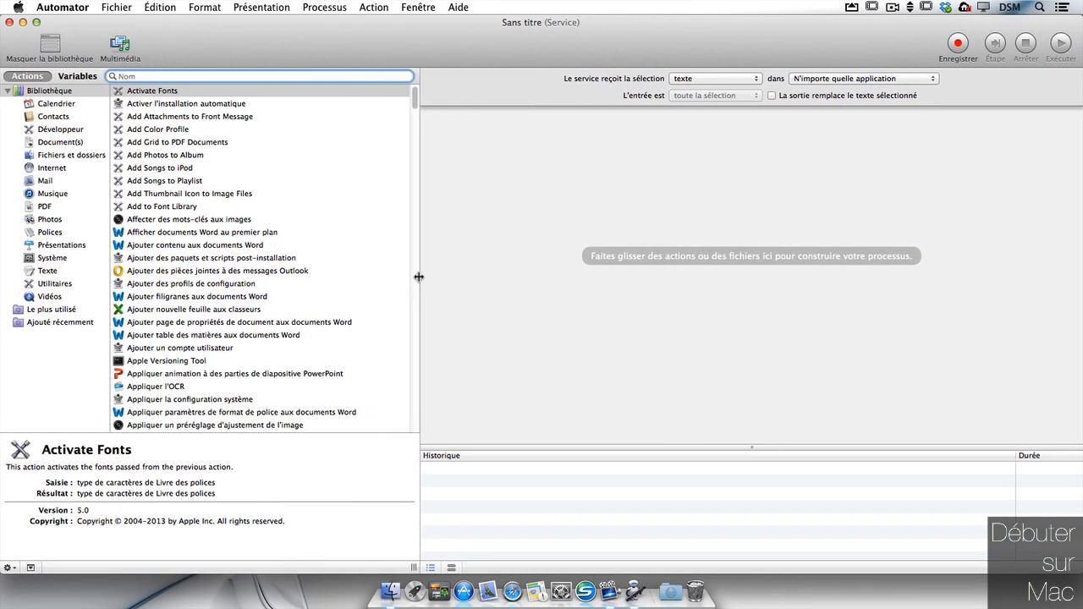
drag(762, 451, 759, 431)
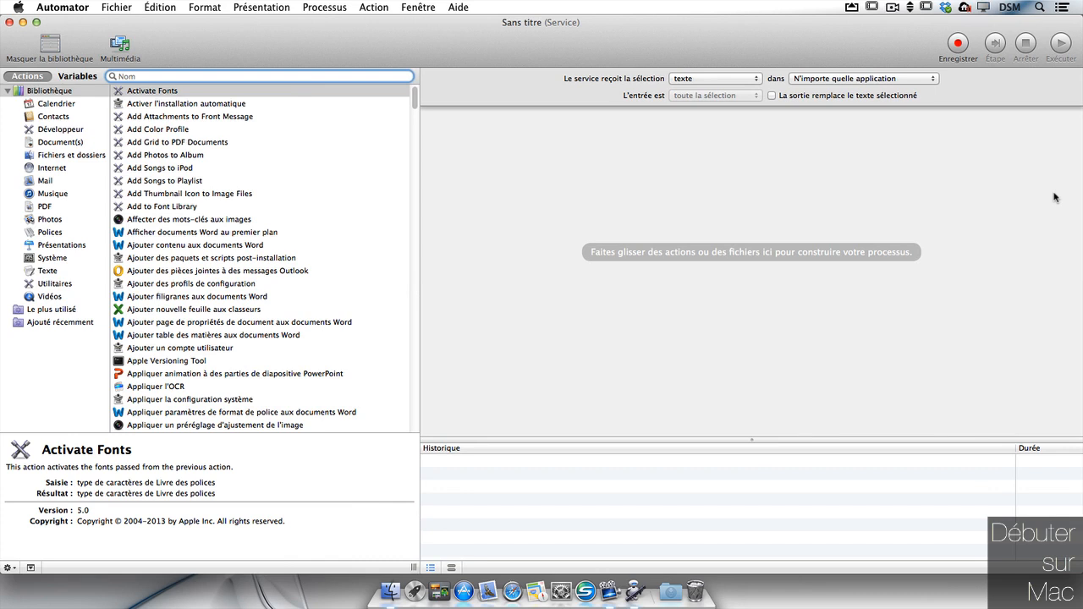
Step: Add Get Selected Finder Items from Fichiers et dossiers to the workflow
click(68, 156)
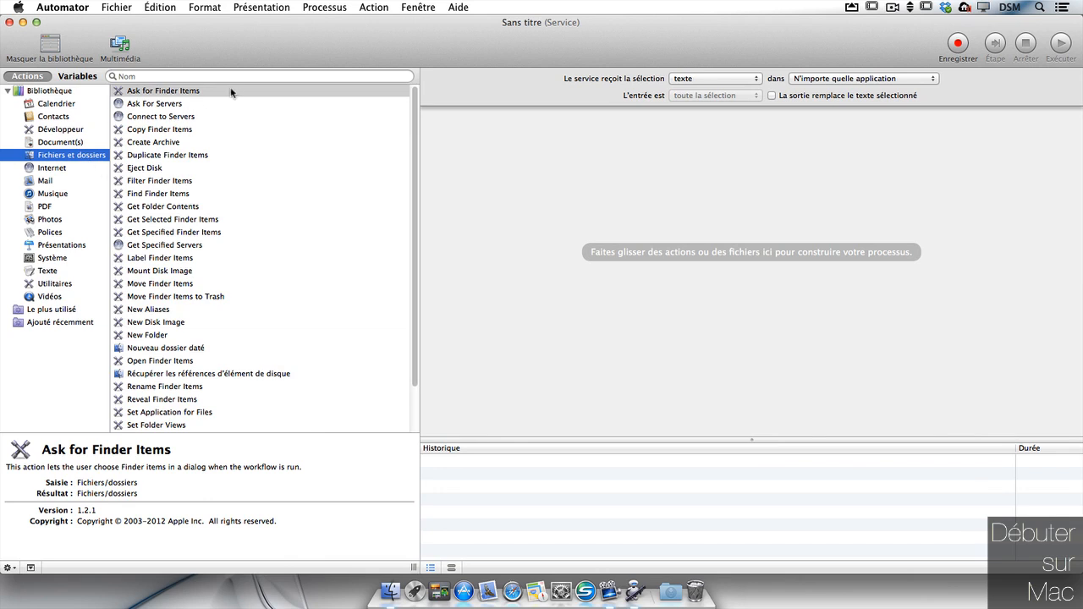
scroll(280, 91, down, 3)
scroll(191, 142, up, 3)
click(194, 222)
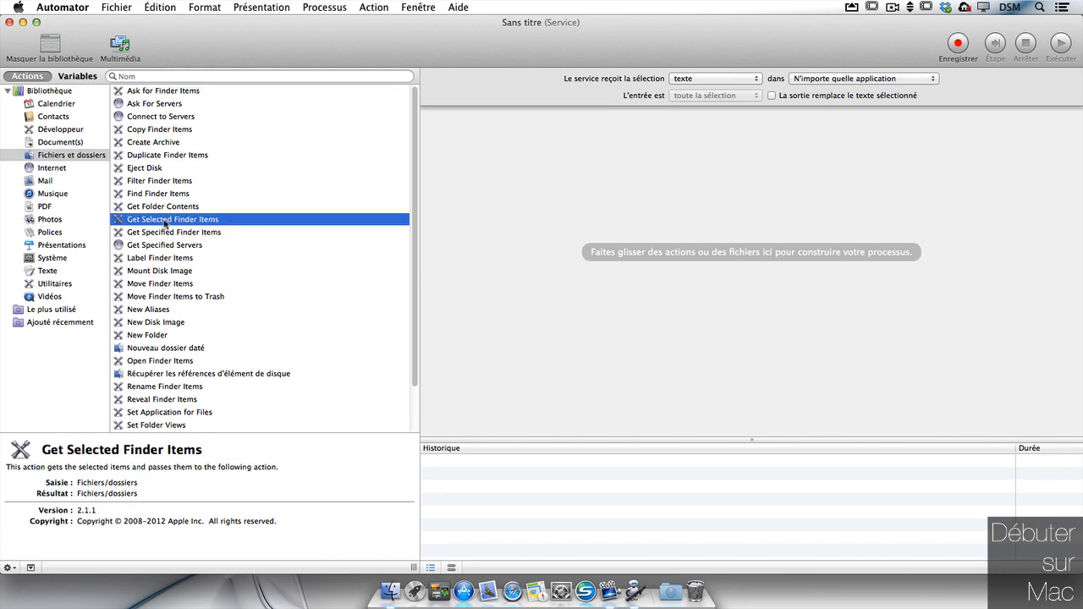
drag(165, 224, 648, 145)
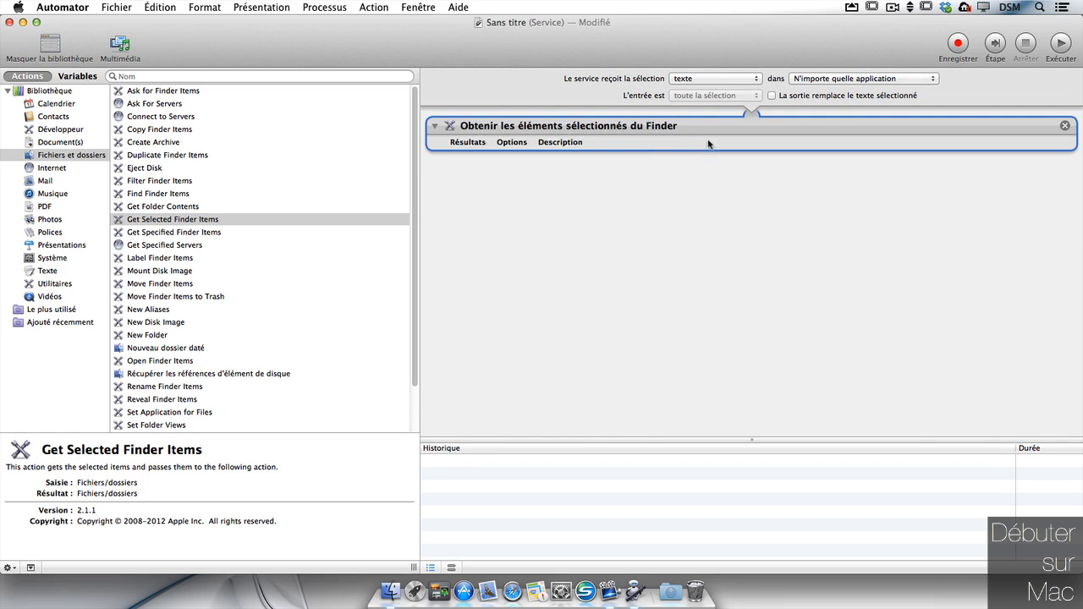
click(700, 80)
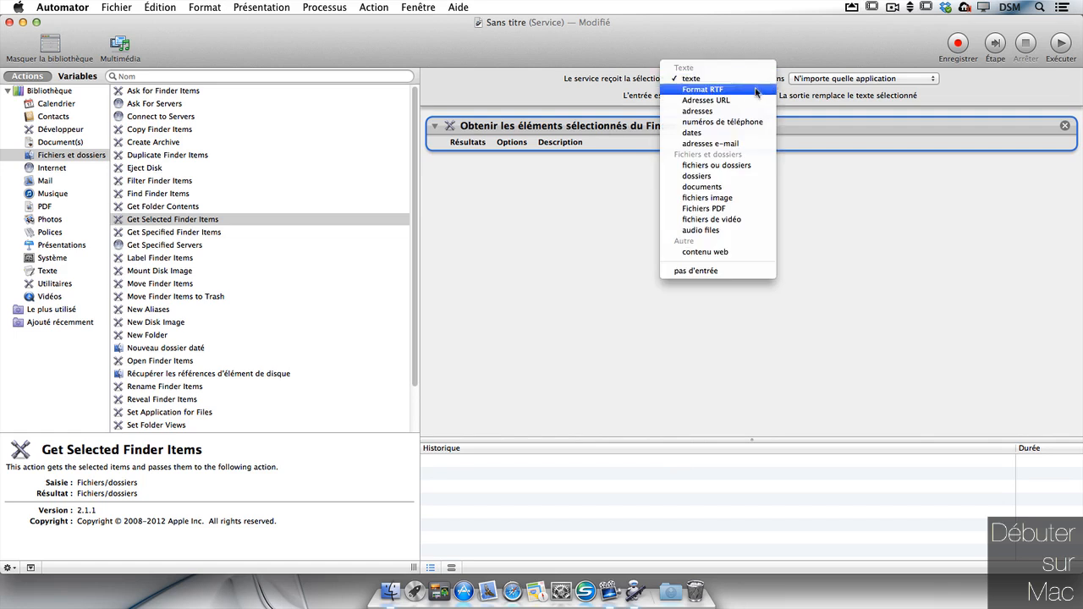
Step: Make the service receive Fichiers PDF in Finder and show the PDF actions library
click(743, 209)
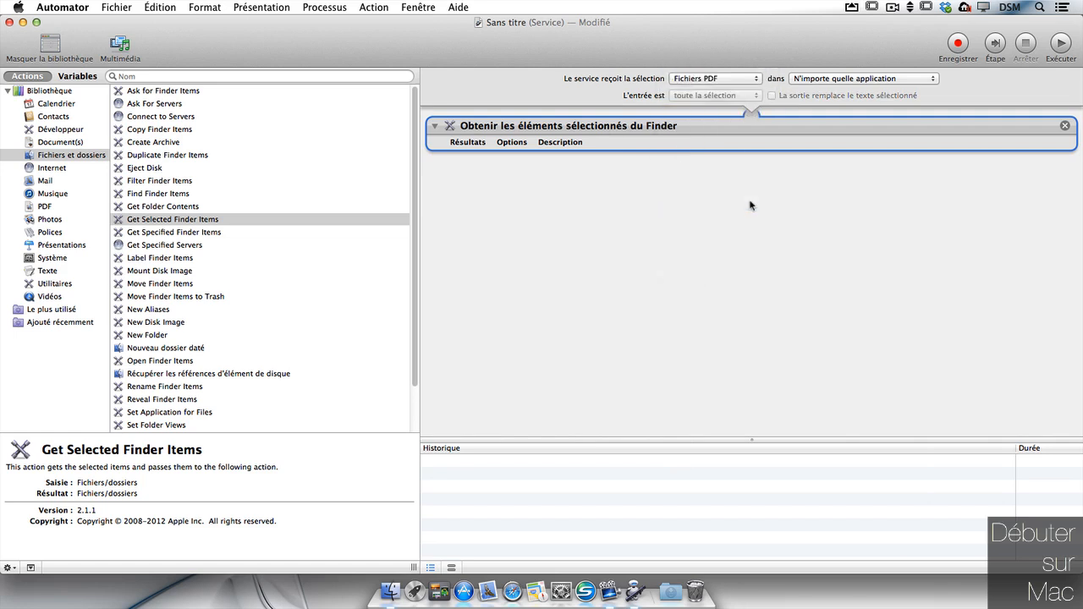
click(899, 78)
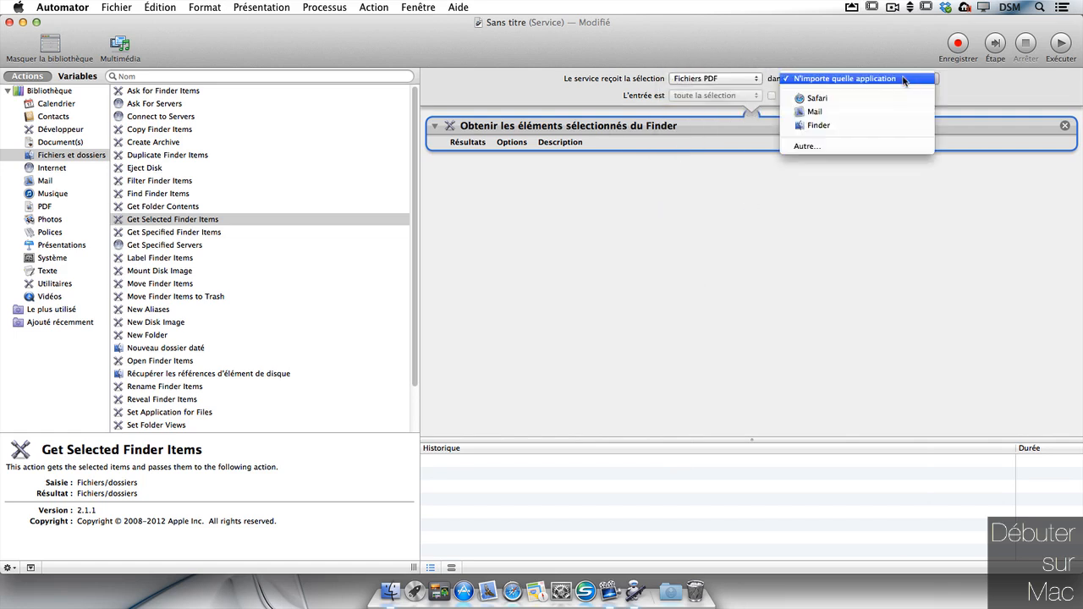
click(911, 121)
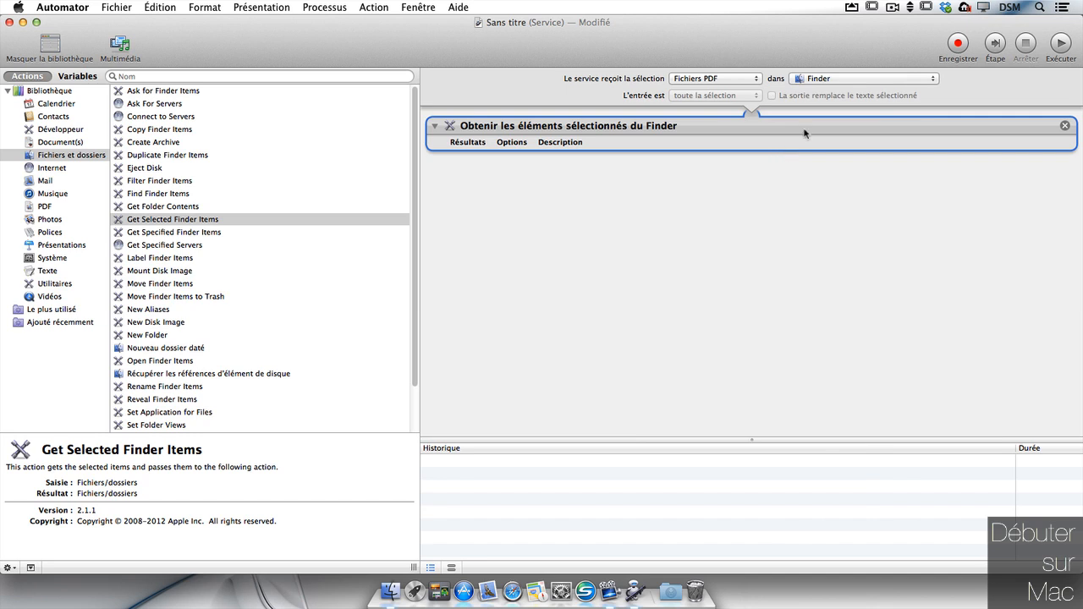
click(68, 210)
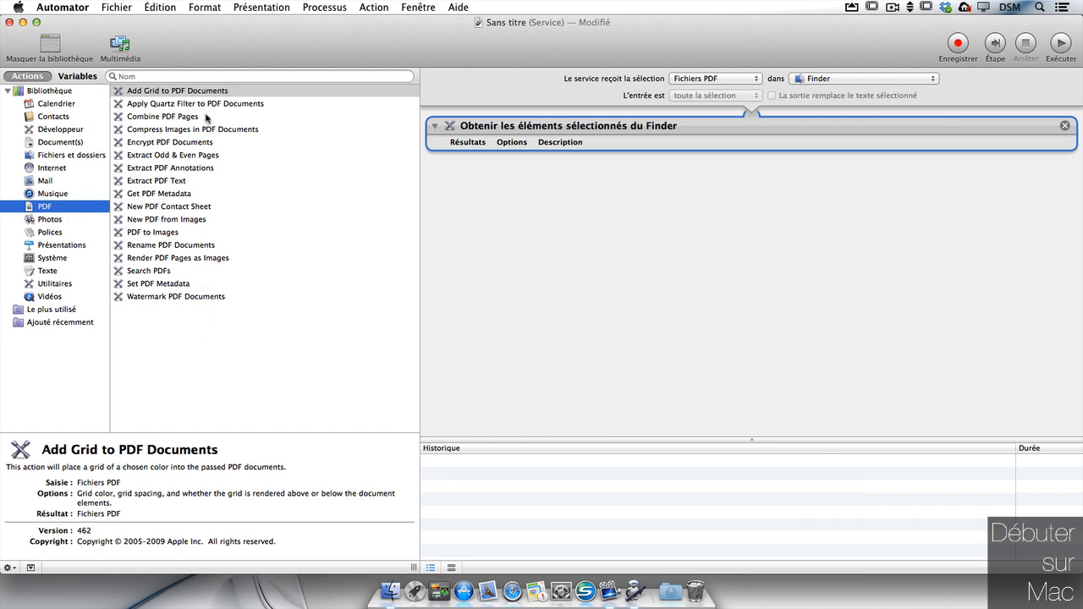
Step: Add Combine PDF Pages and Rename Finder Items to the workflow, without a copy step
drag(165, 118, 642, 197)
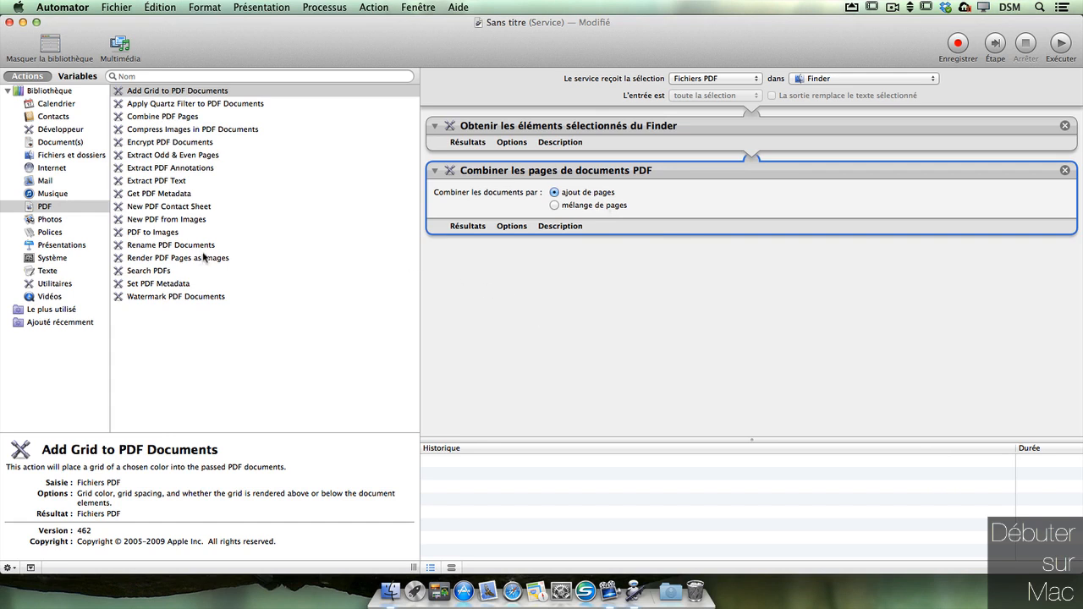
click(93, 161)
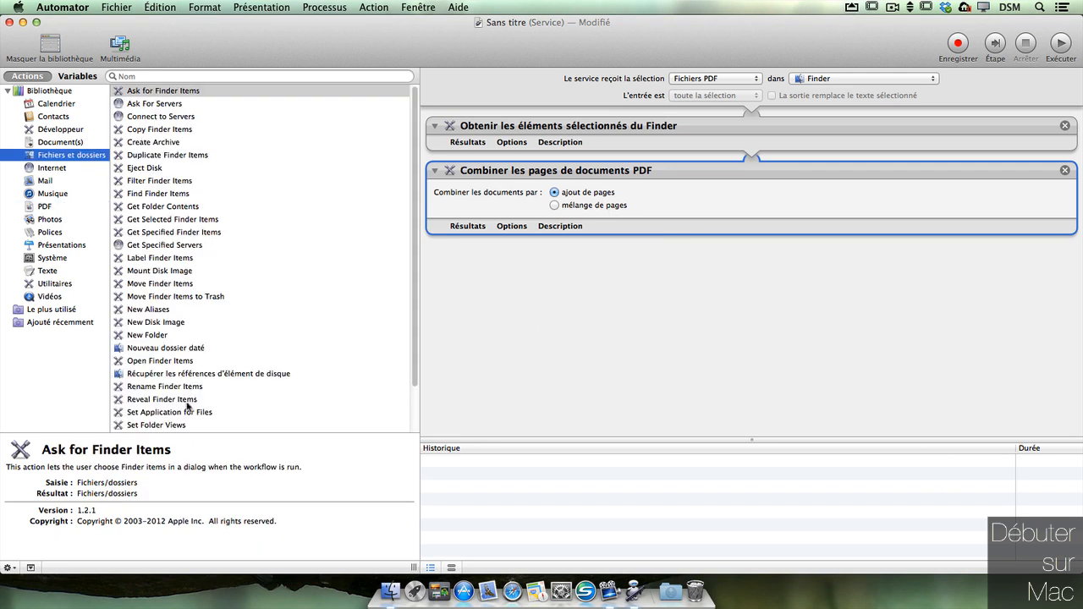
drag(188, 387, 719, 320)
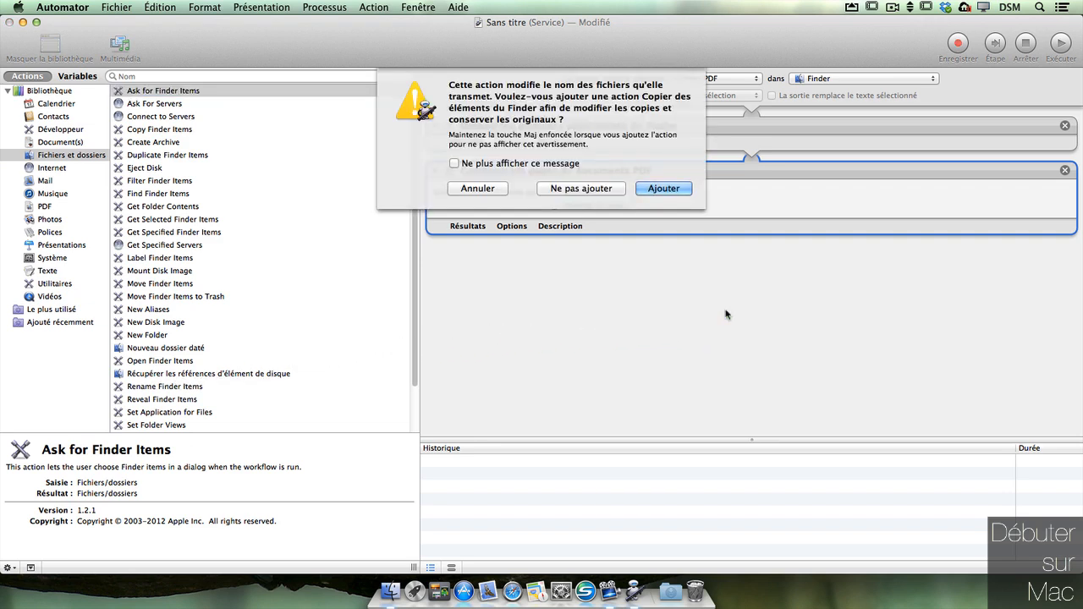
click(602, 187)
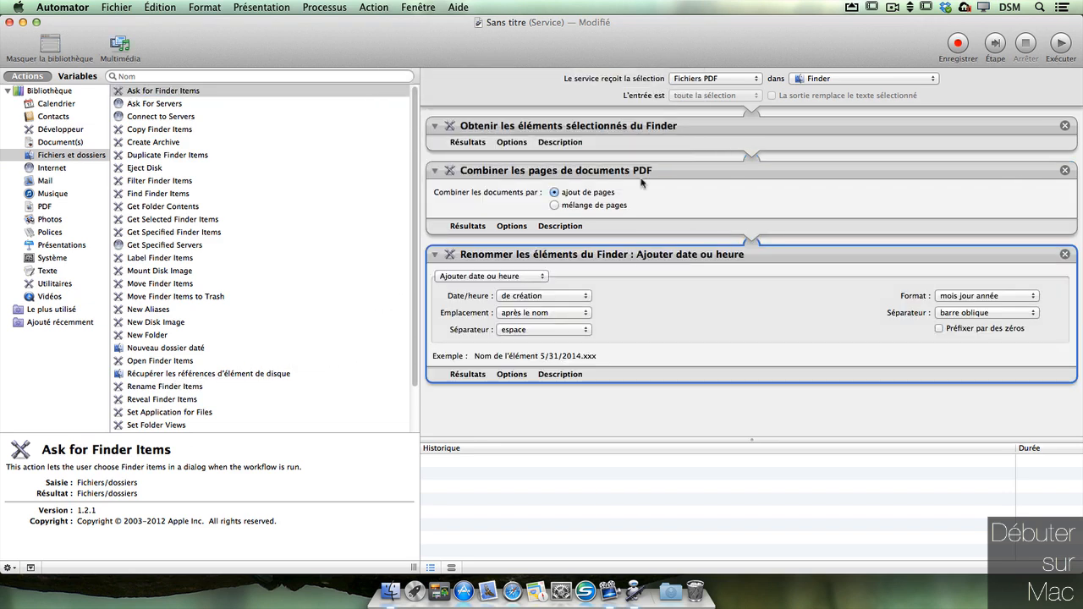
Step: Set renaming to a single item's base name, shown at run time, then add Move Finder Items
click(538, 278)
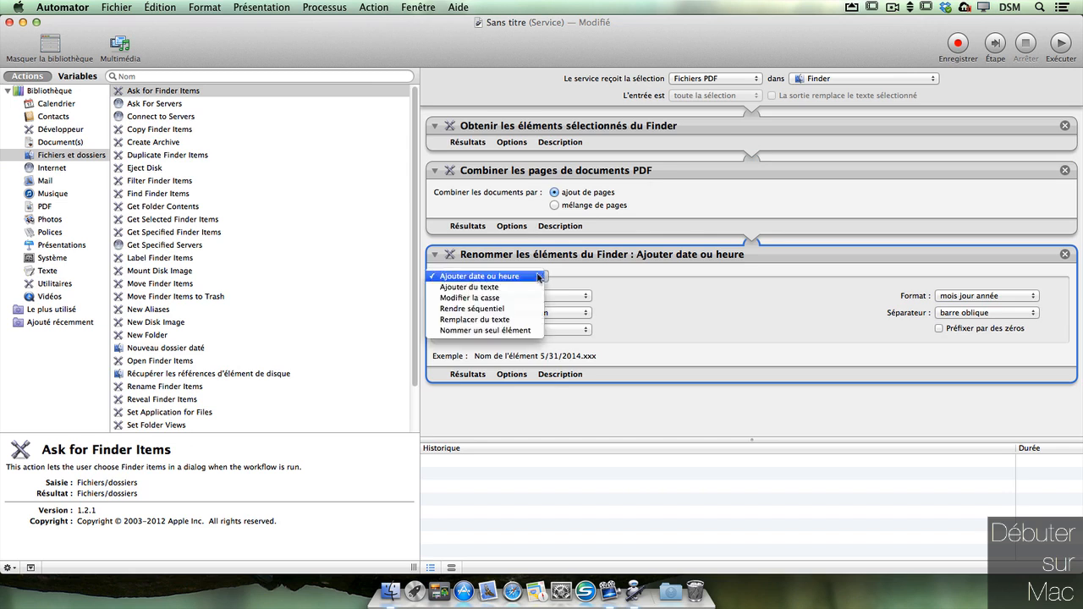
click(515, 331)
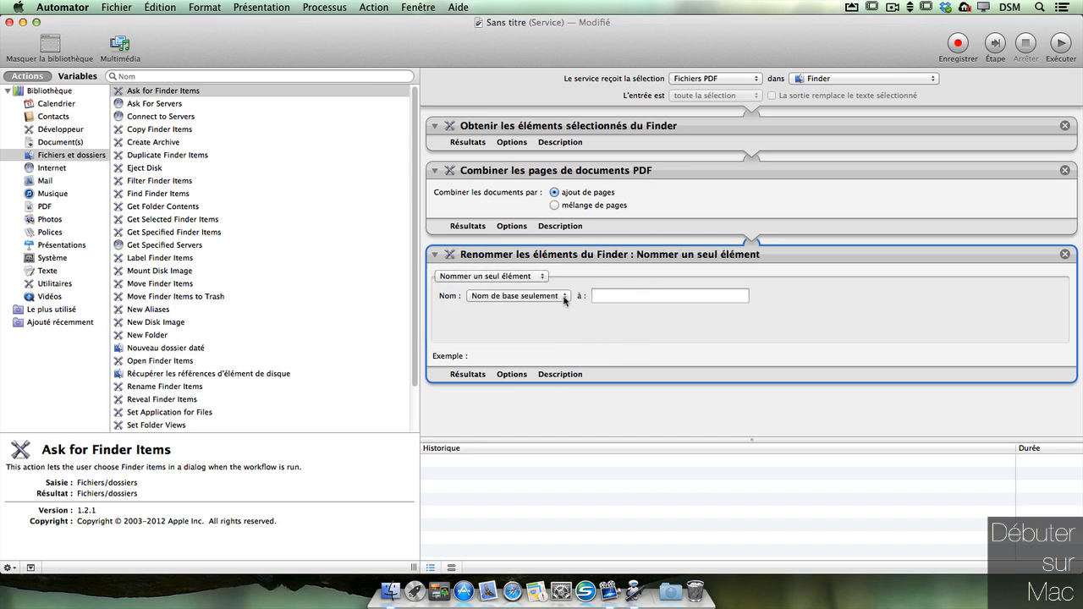
click(565, 297)
click(621, 282)
click(511, 374)
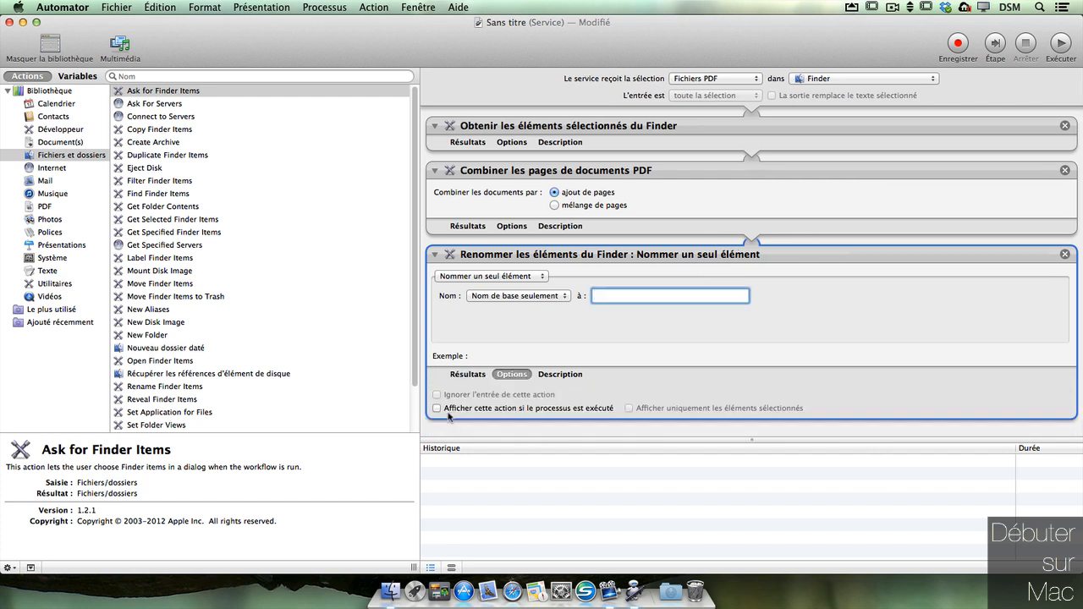
click(436, 407)
drag(751, 441, 736, 541)
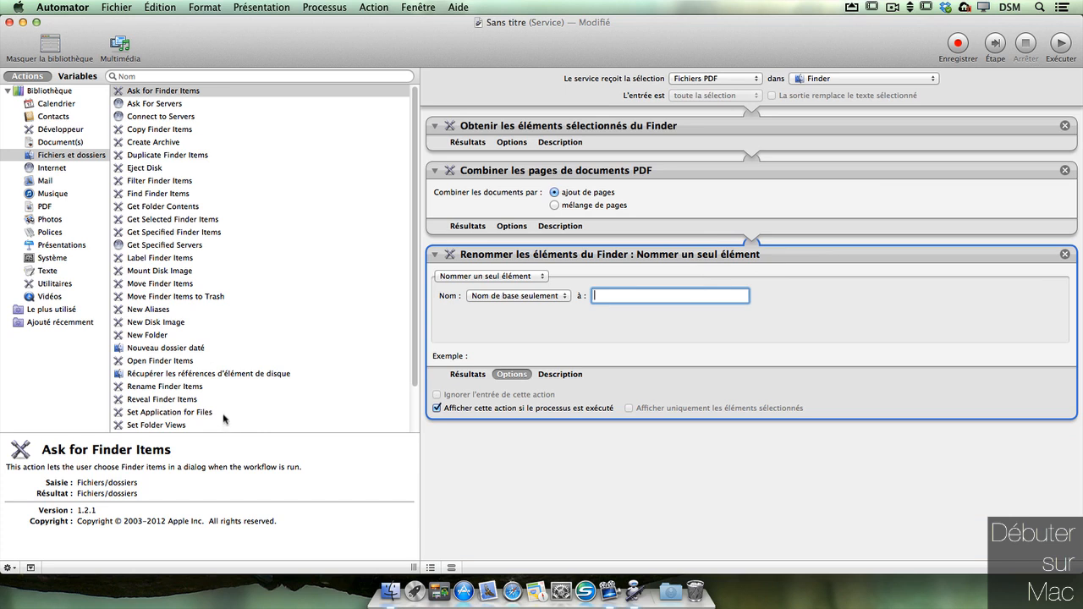
drag(194, 283, 657, 450)
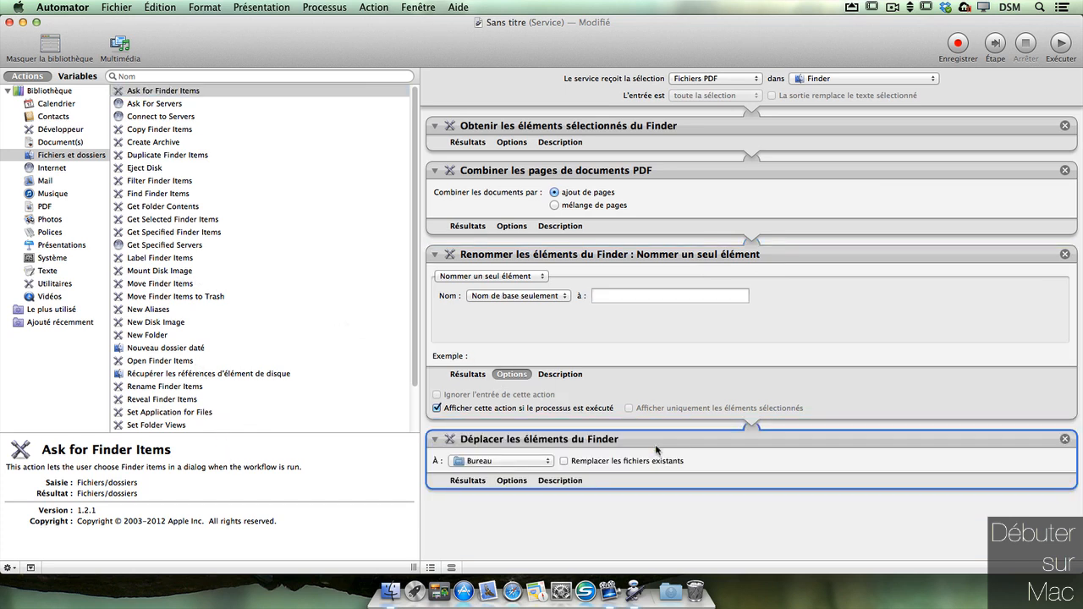
Step: Keep Bureau as the destination, narrow the window, and add Get Specified Finder Items at the top
click(542, 461)
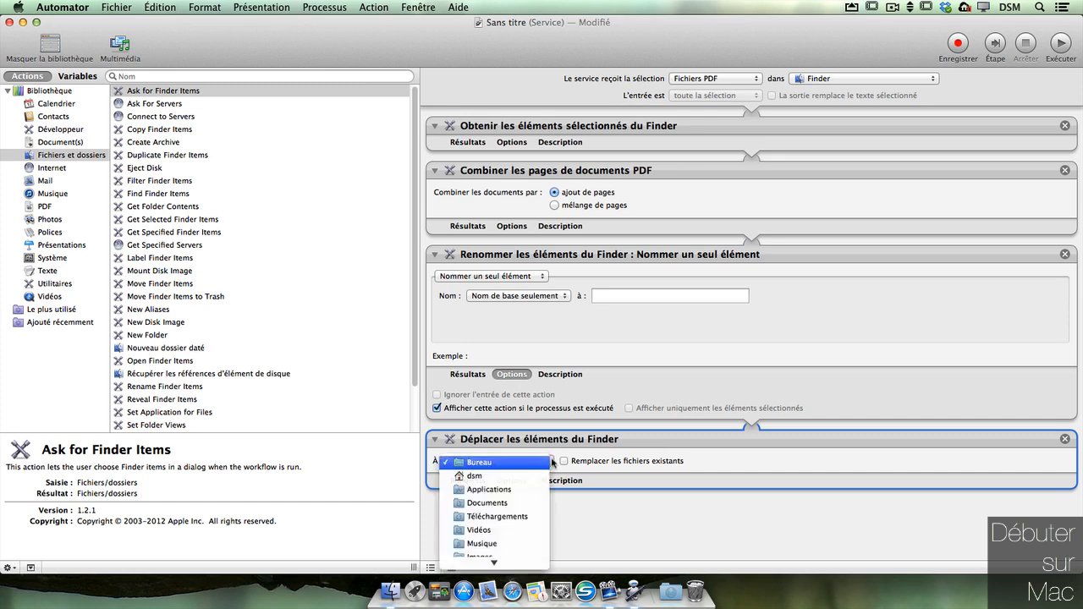
click(550, 461)
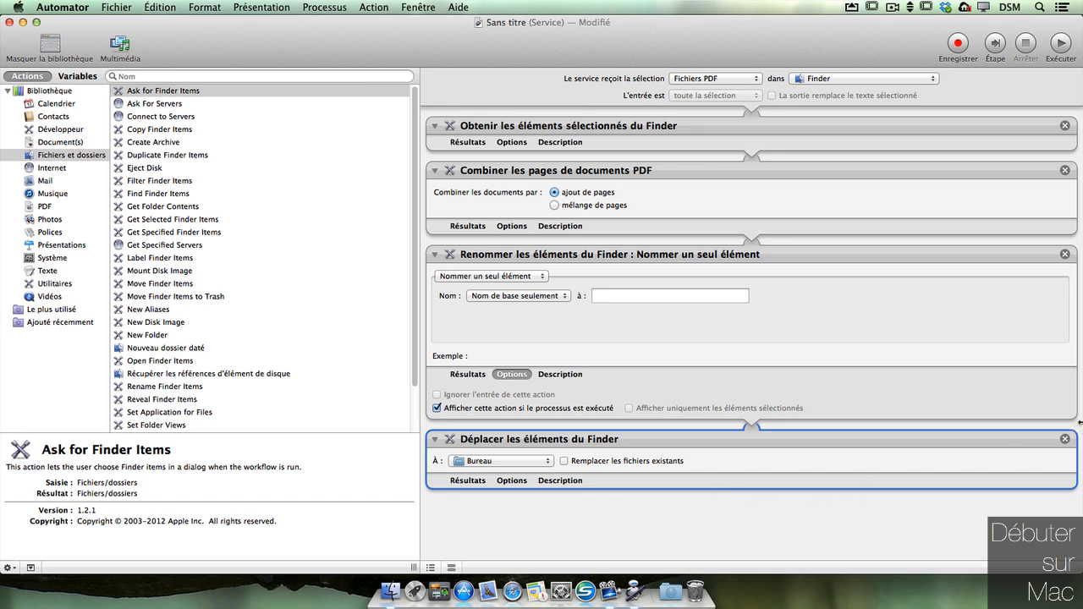
drag(1079, 422, 888, 425)
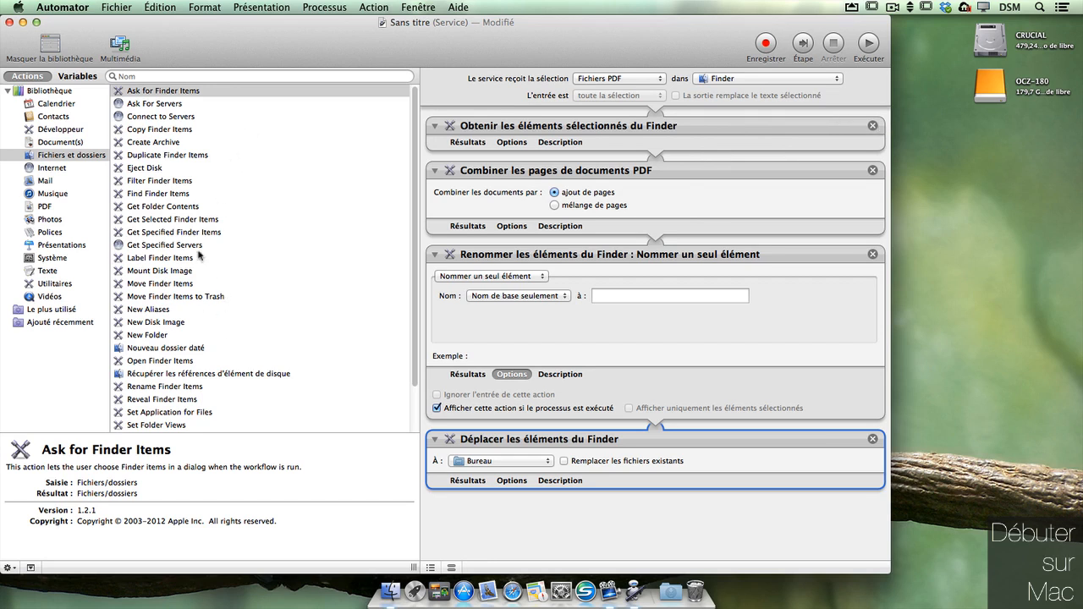
drag(199, 219, 553, 105)
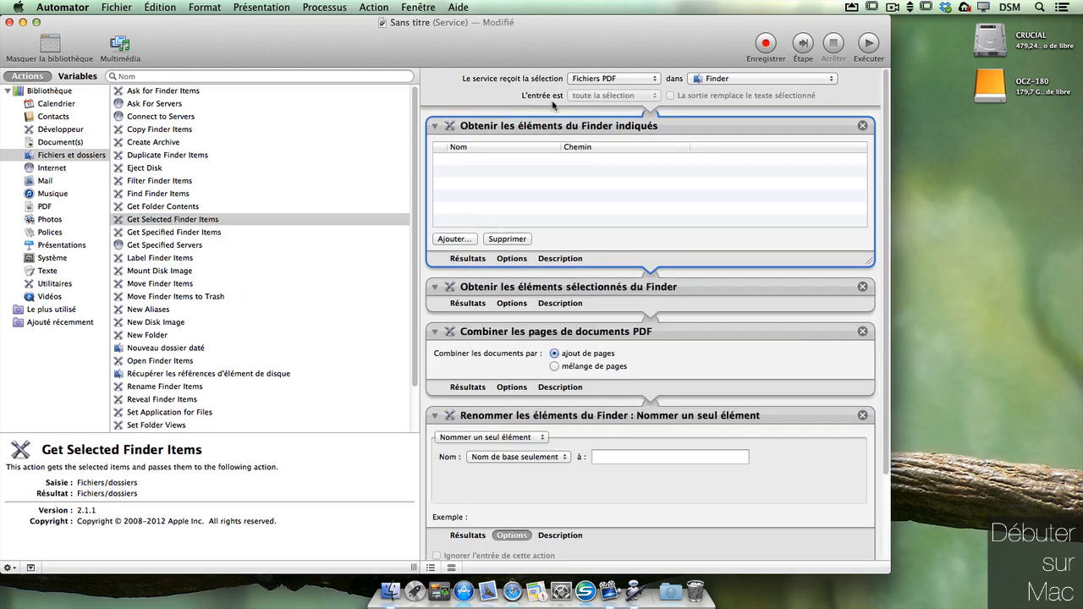
Step: Remove Get Selected Finder Items and drag the two desktop PDFs into the specified items list
click(862, 286)
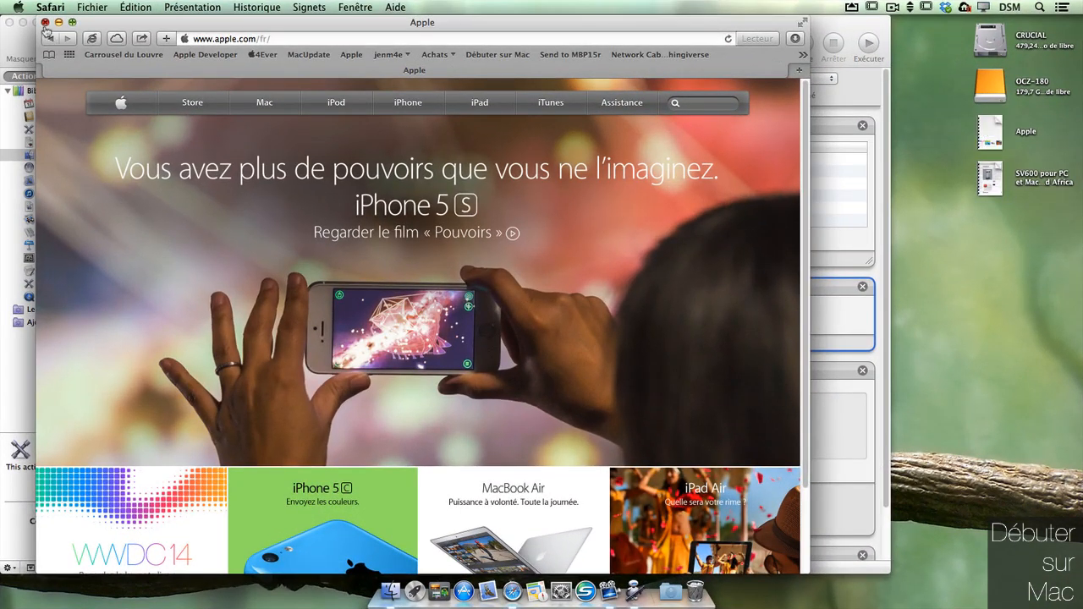
click(45, 23)
click(997, 225)
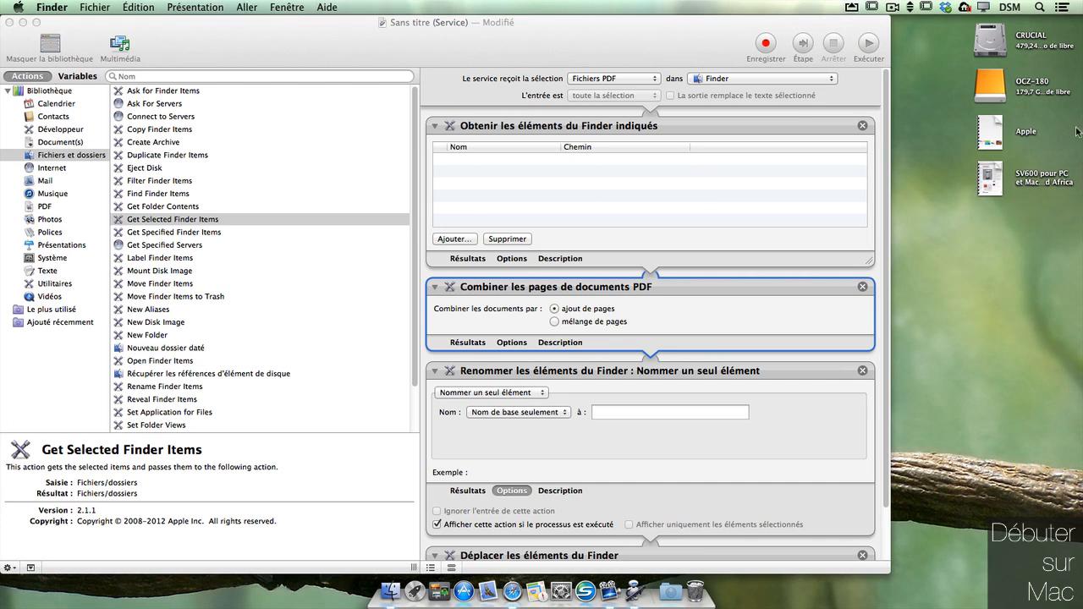
drag(1076, 132, 793, 161)
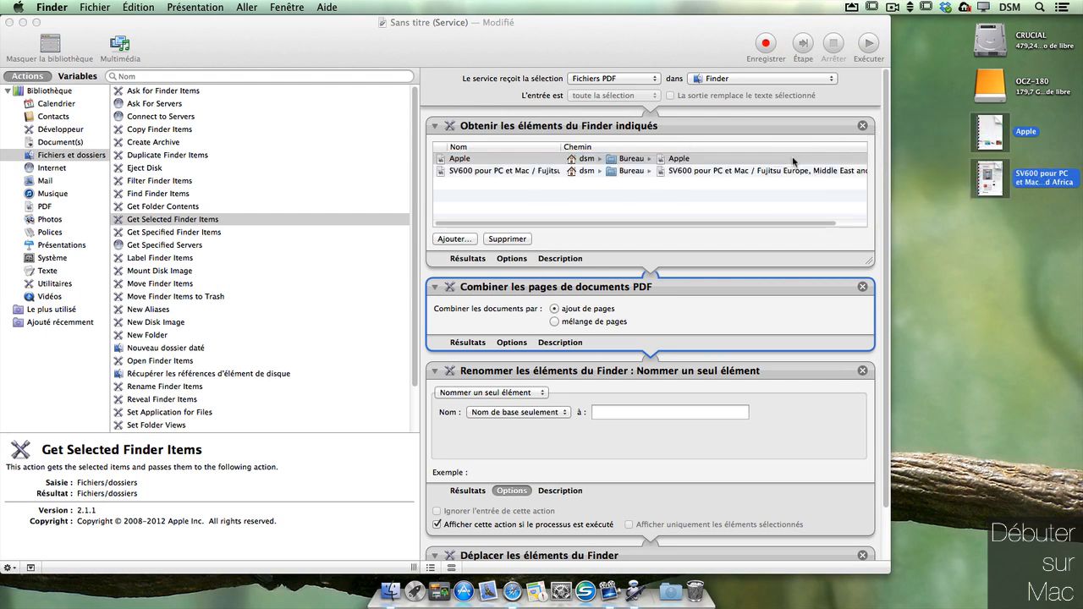
click(977, 219)
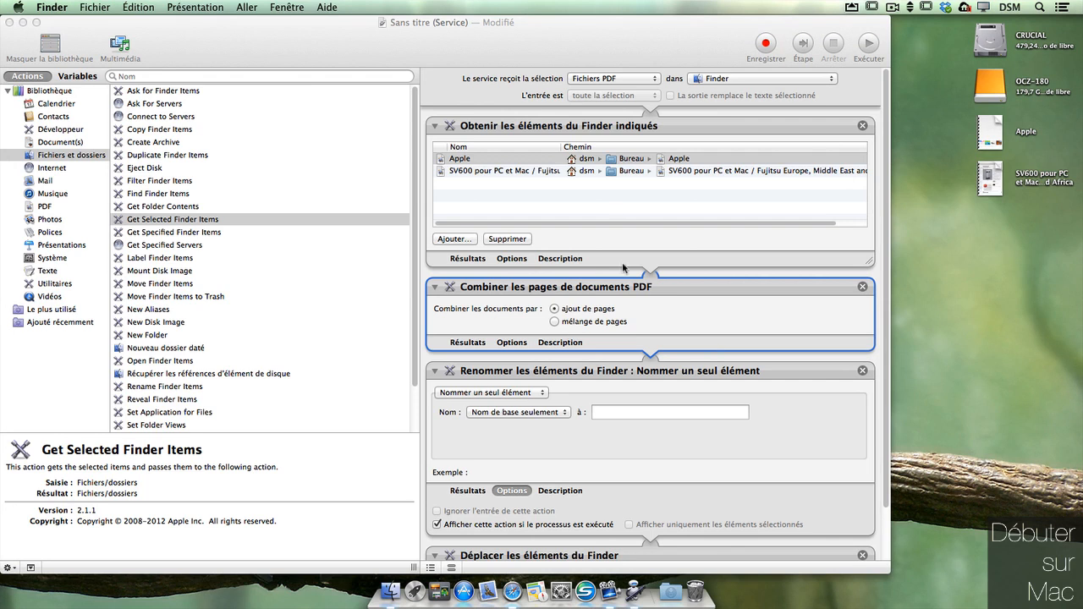
click(676, 159)
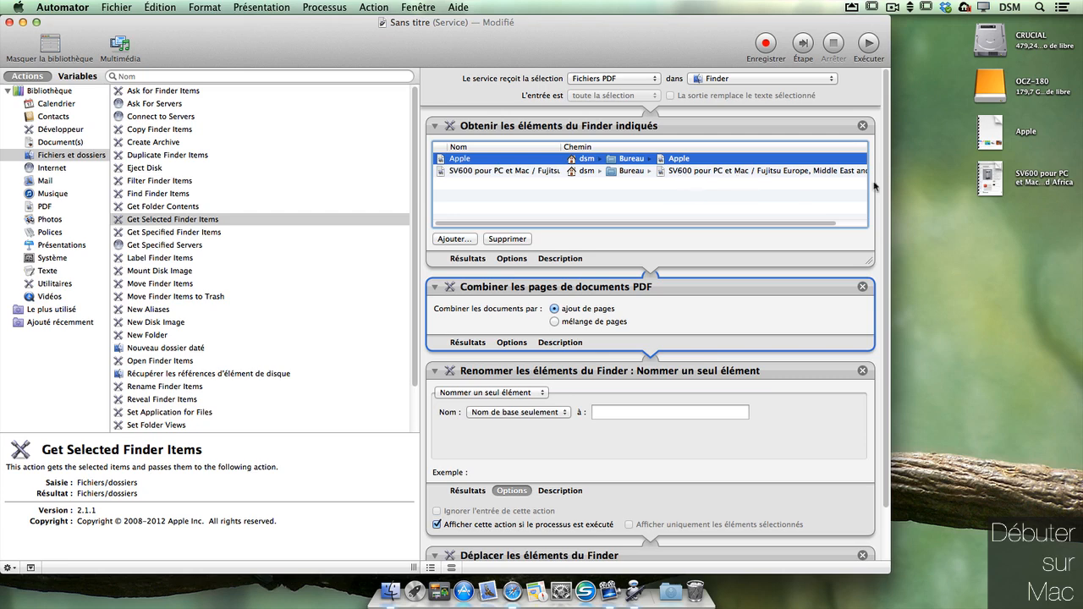
Step: Test-run the workflow, name the merged file 'pdf fusion', and open the result
scroll(888, 362, down, 3)
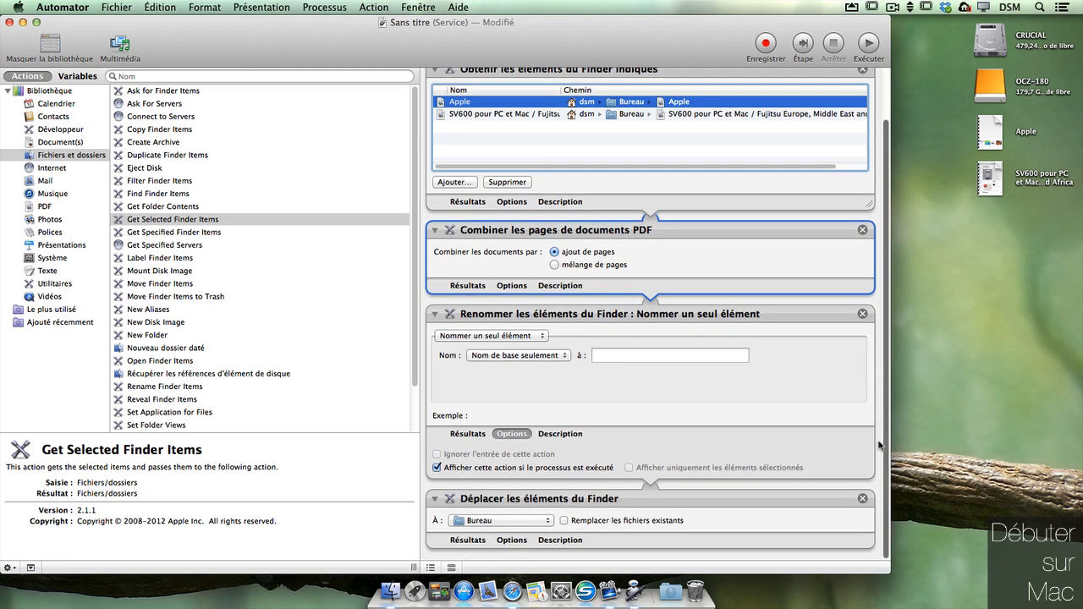
click(870, 48)
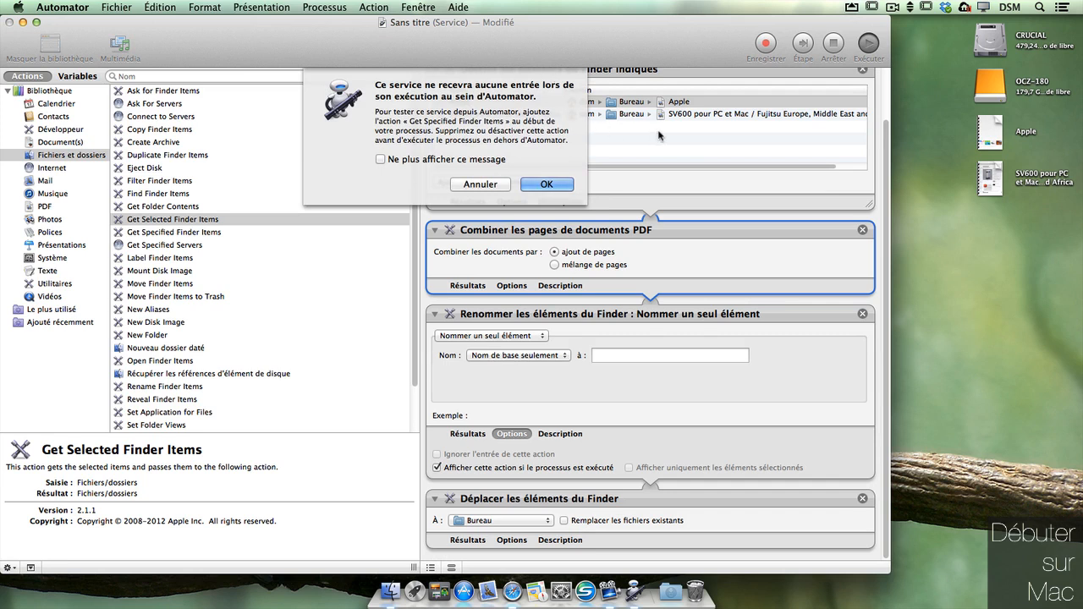
click(545, 185)
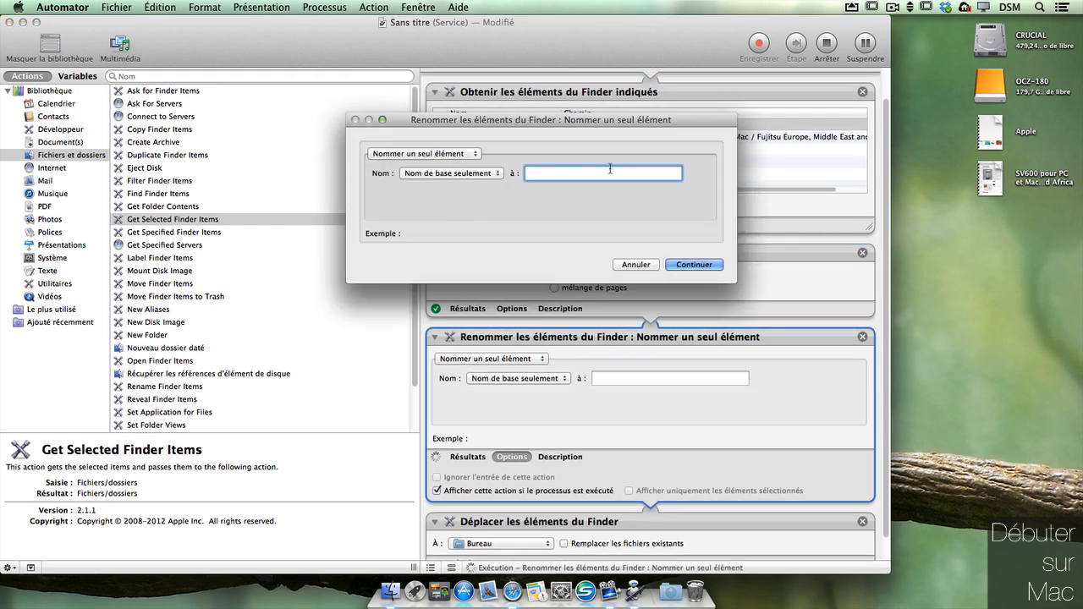
text(pdf fsui)
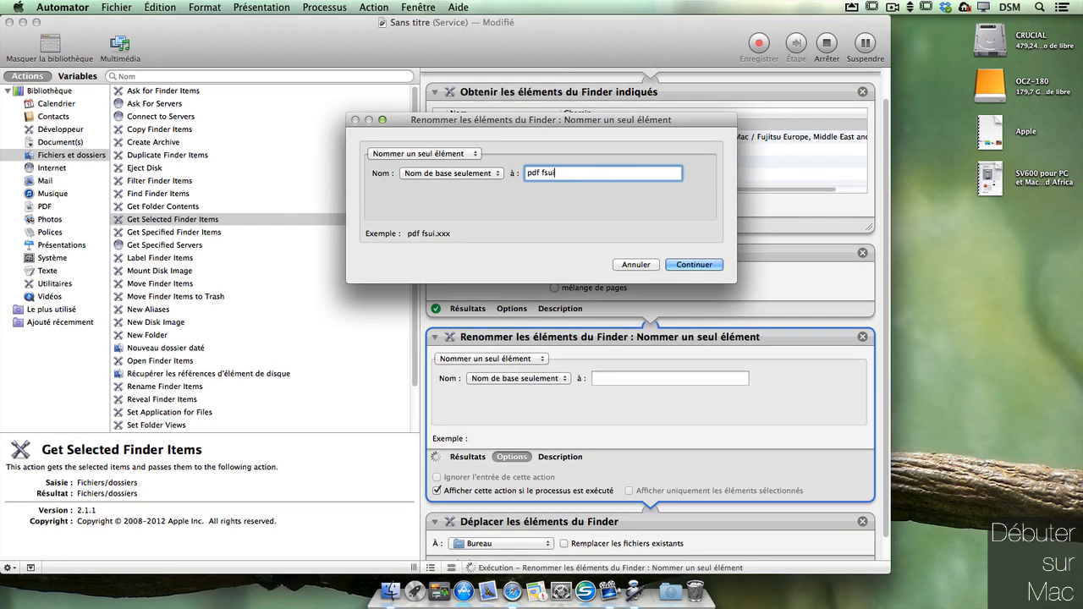
key(BackSpace)
key(BackSpace)
key(BackSpace)
text(usion)
click(707, 265)
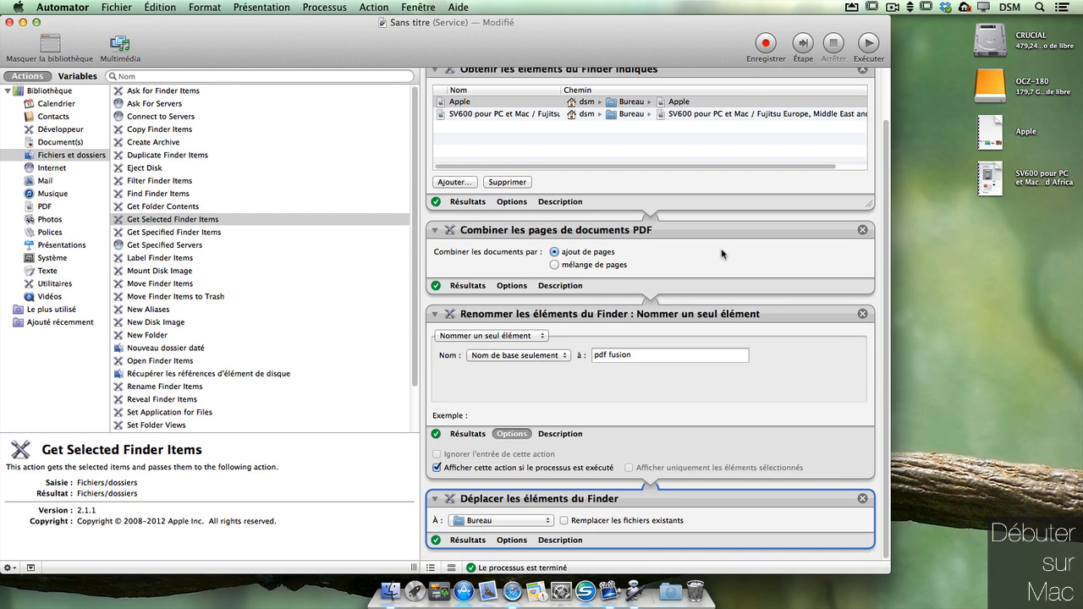
click(1042, 367)
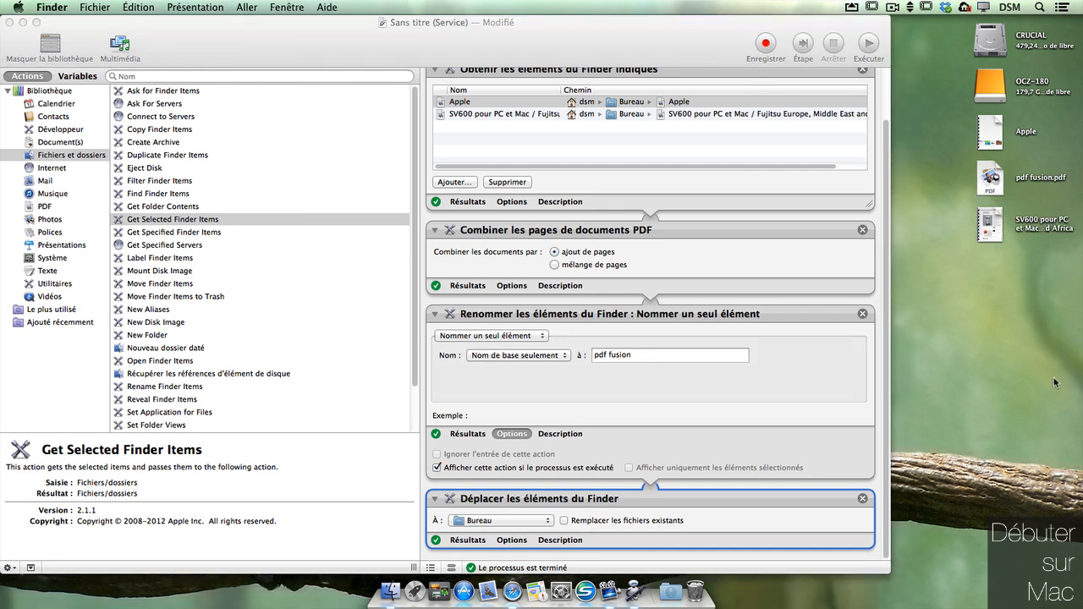
double_click(992, 178)
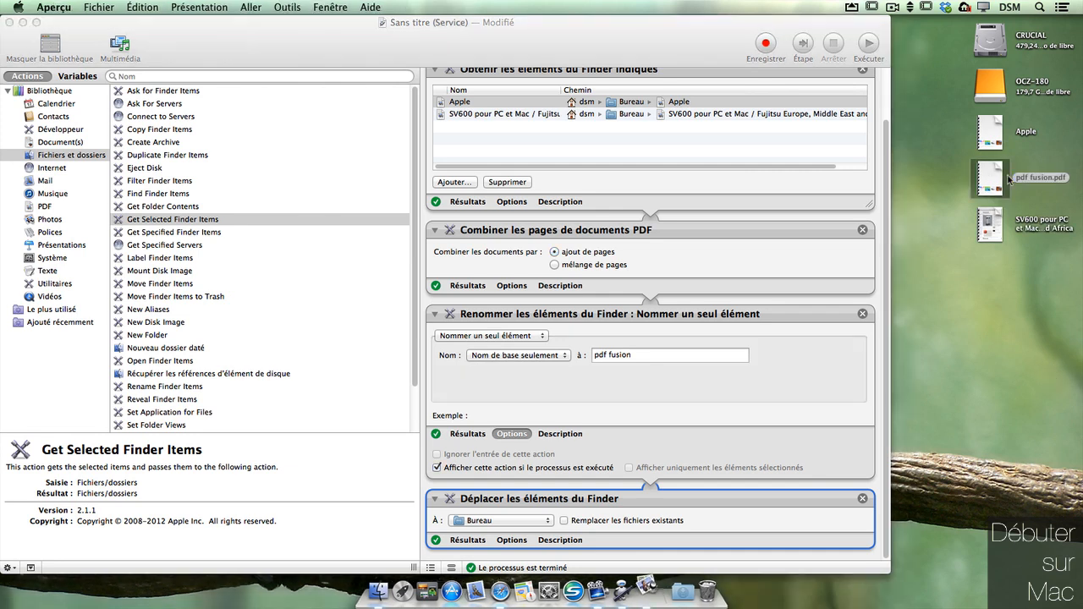
scroll(795, 196, down, 10)
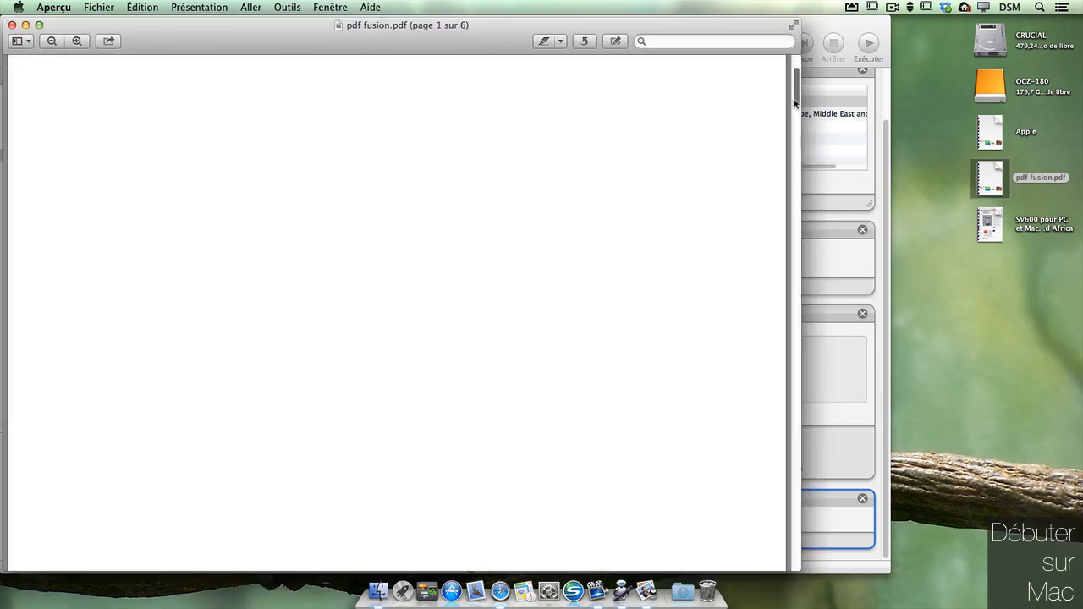
drag(795, 196, 794, 575)
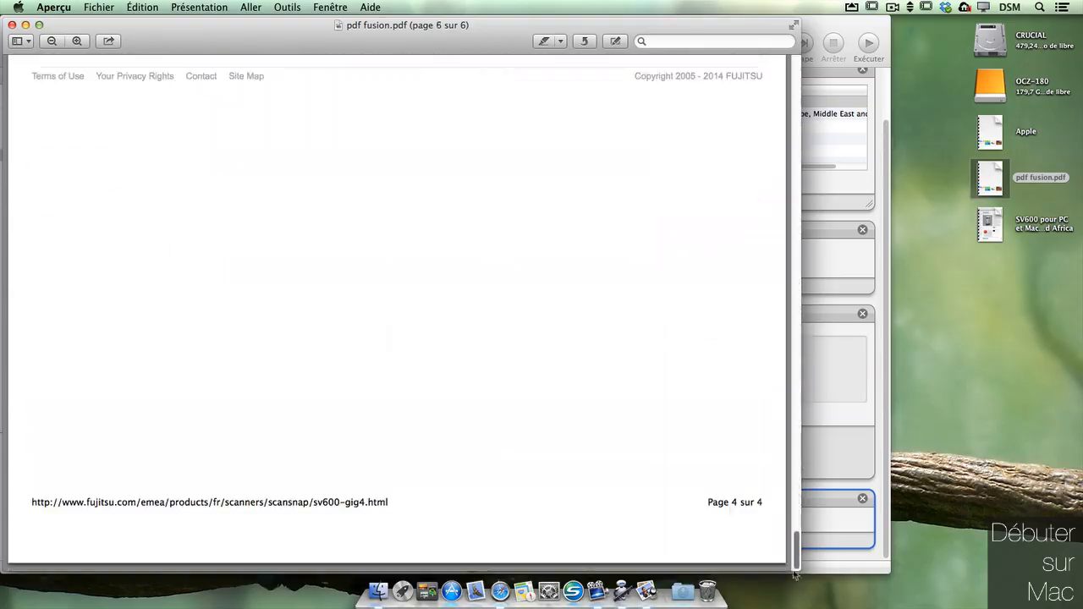
click(11, 24)
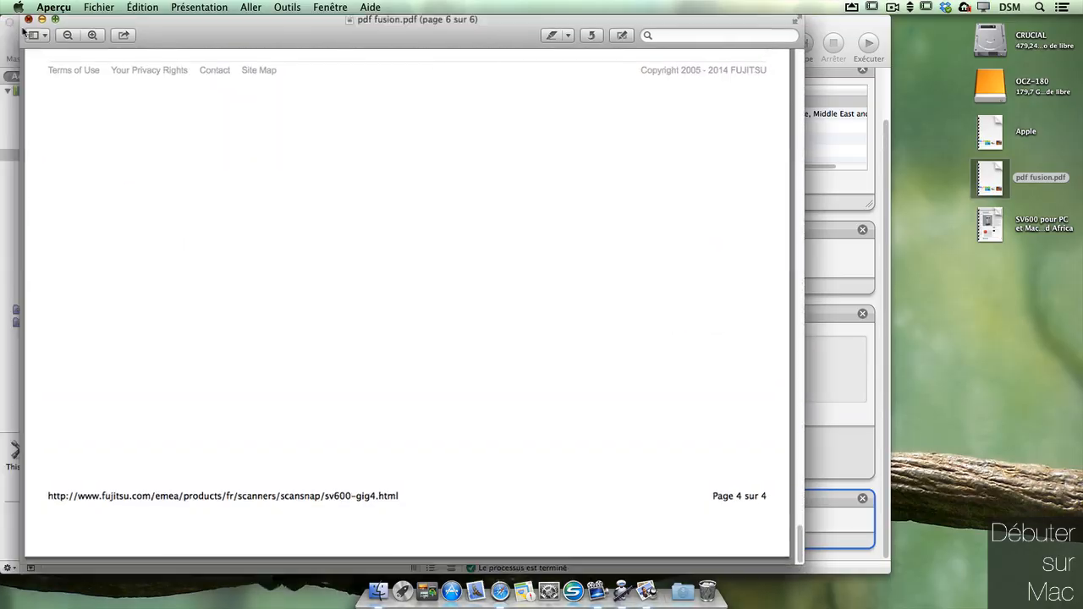
click(689, 36)
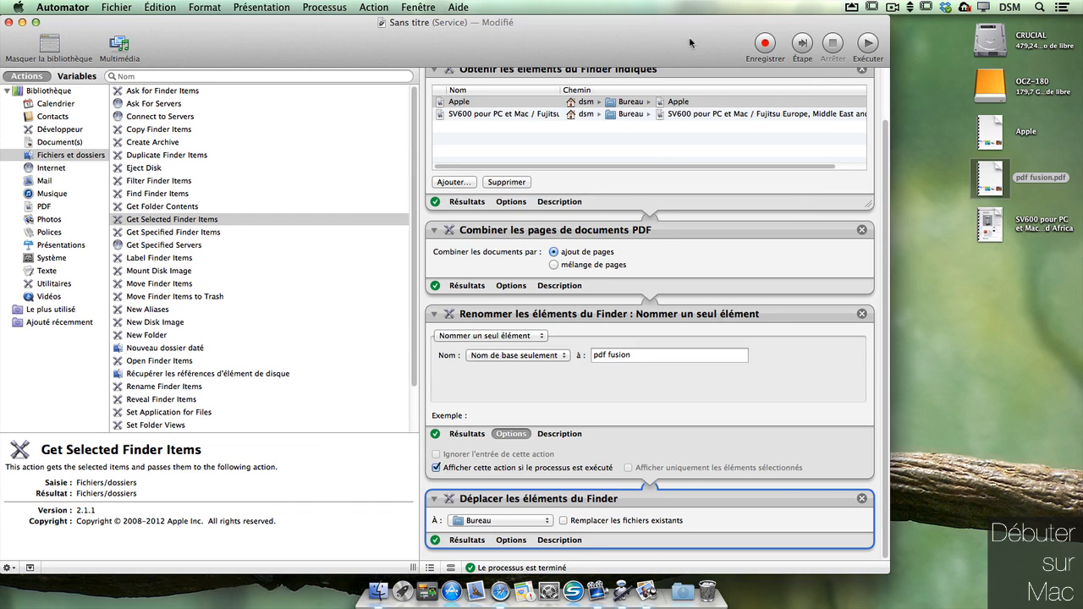
Step: Replace Get Specified Finder Items with Get Selected Finder Items at the workflow's top
click(862, 71)
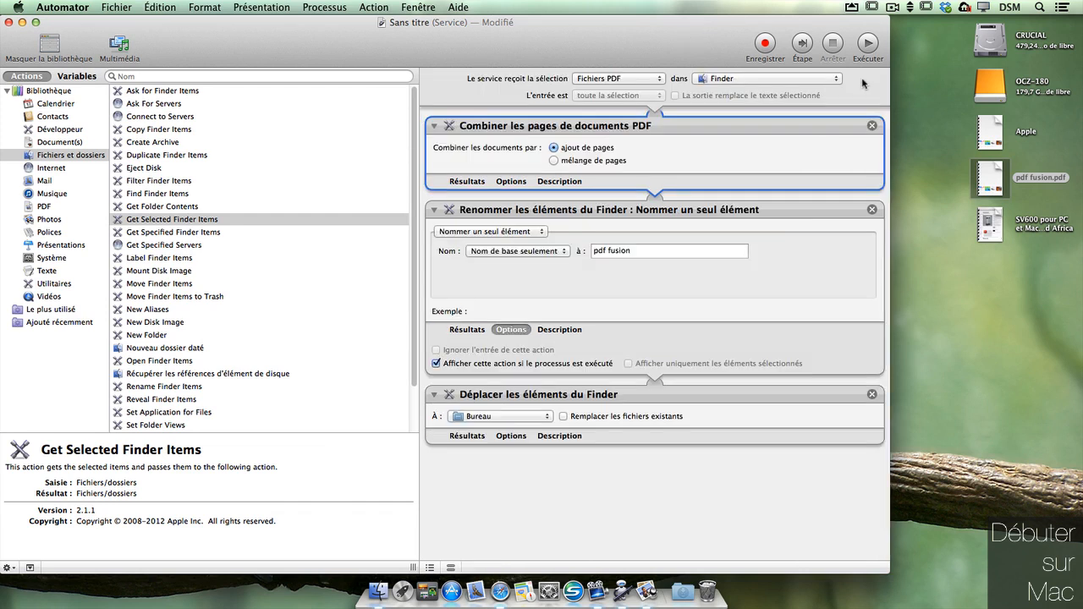
drag(215, 220, 557, 116)
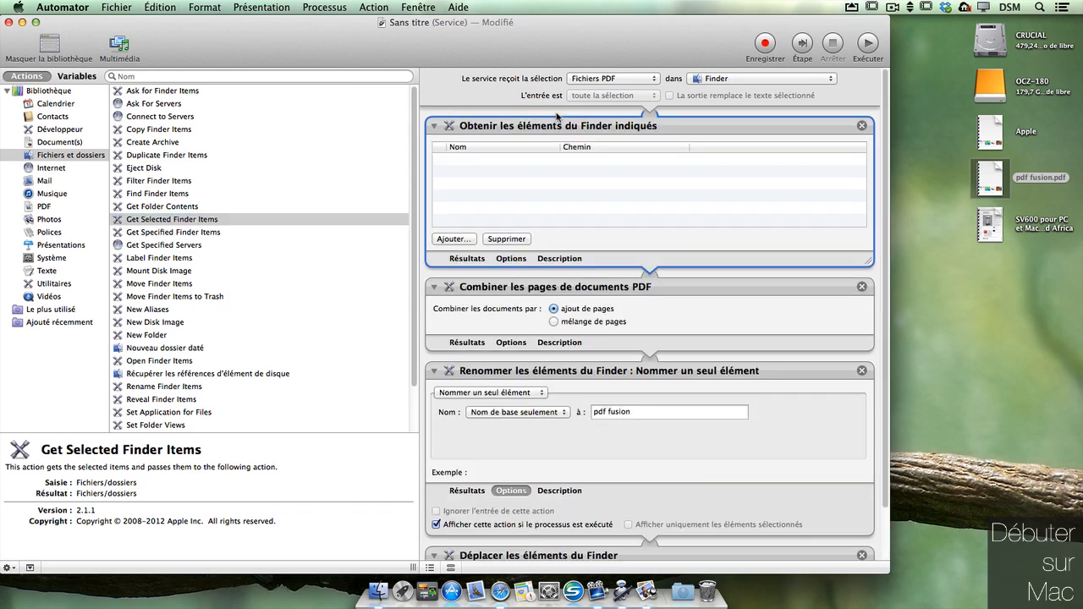
click(862, 126)
drag(203, 220, 508, 113)
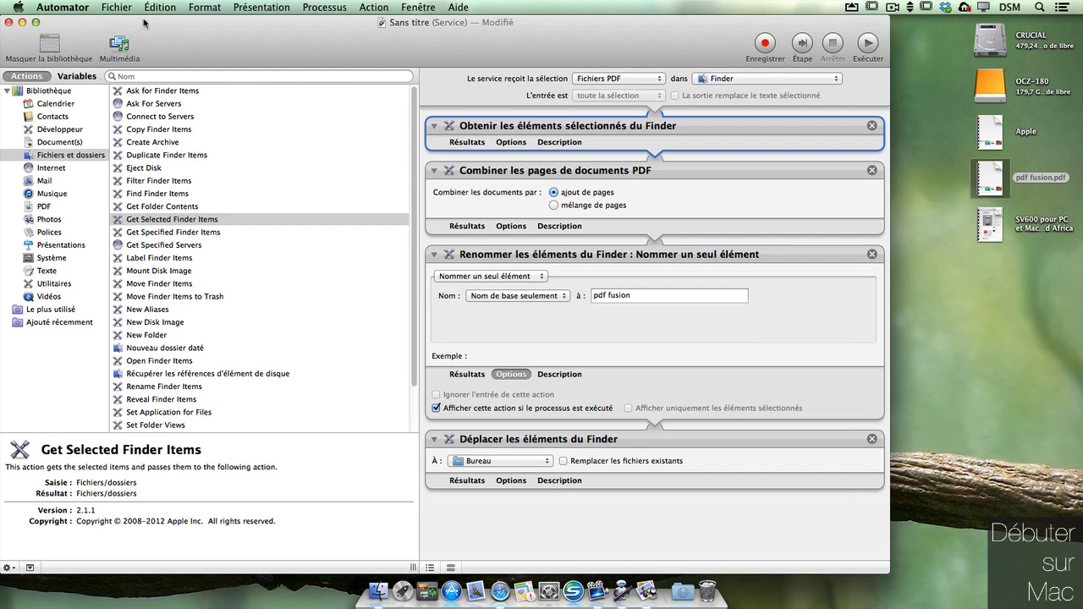
Step: Save the service as 'Fusion de PDF'
click(118, 8)
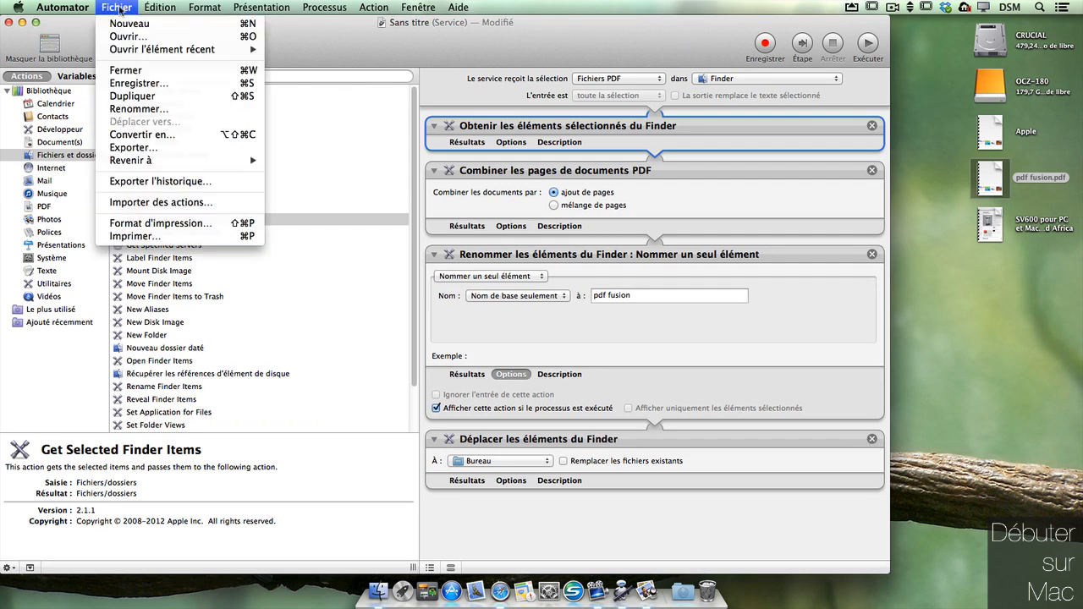
click(181, 88)
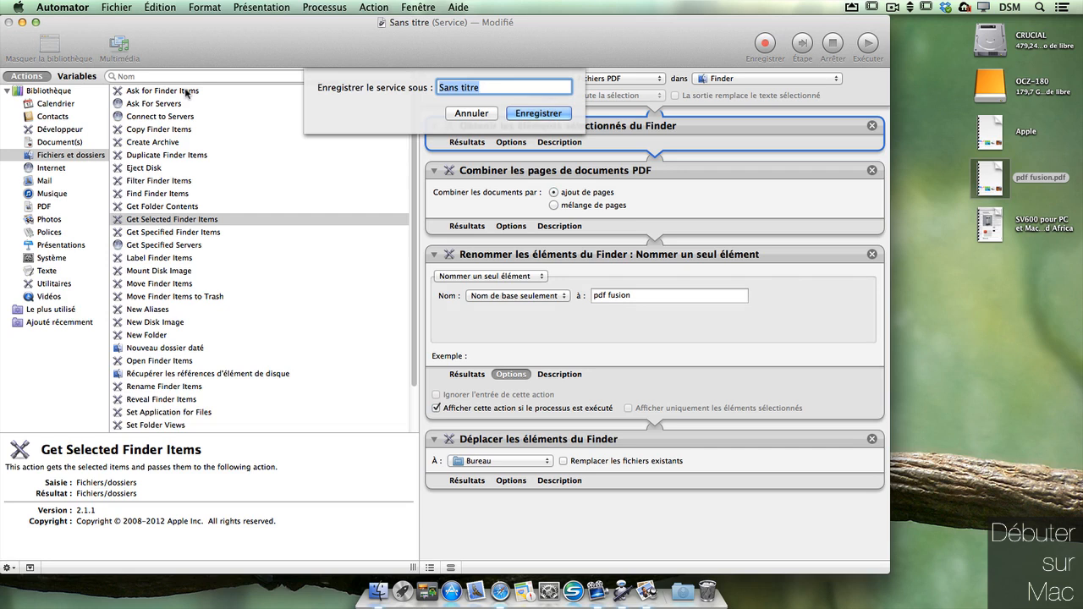
text(Fusion de PD)
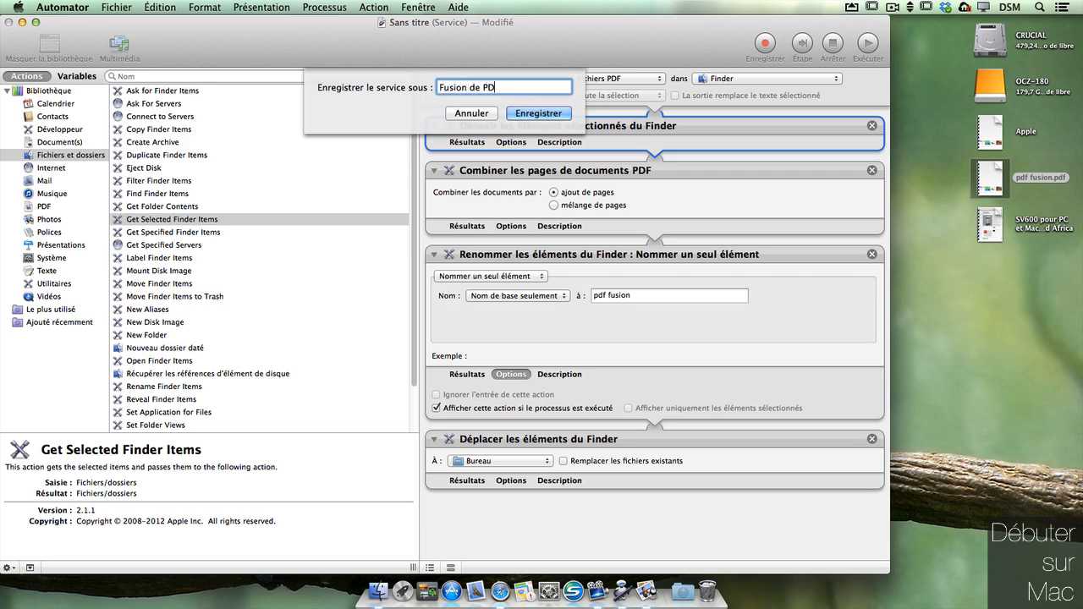
text(F)
click(560, 112)
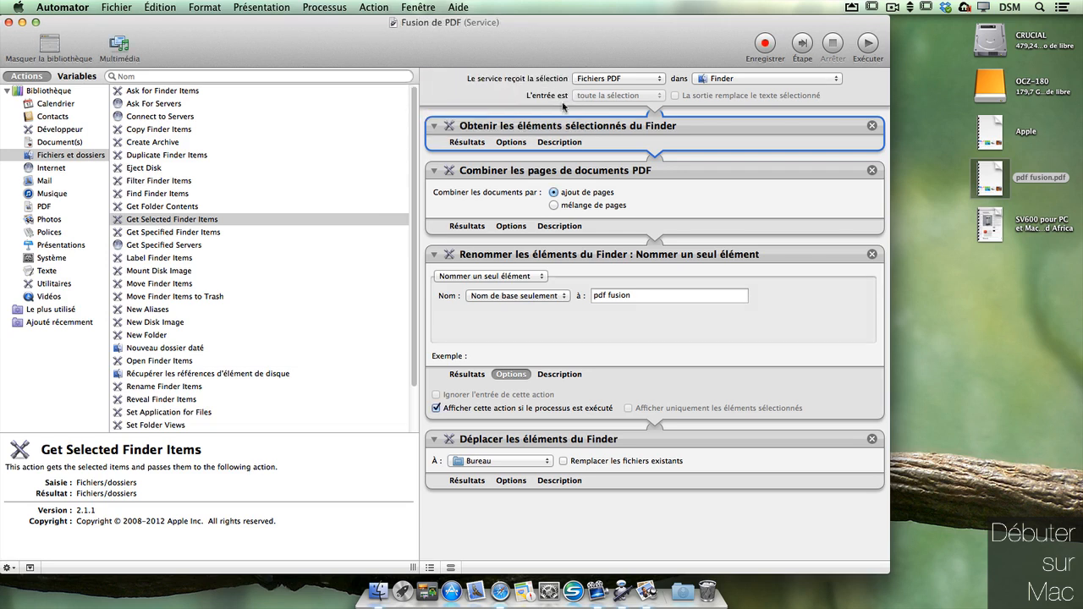
Step: Delete the old pdf fusion.pdf from the desktop
click(1029, 287)
click(1000, 178)
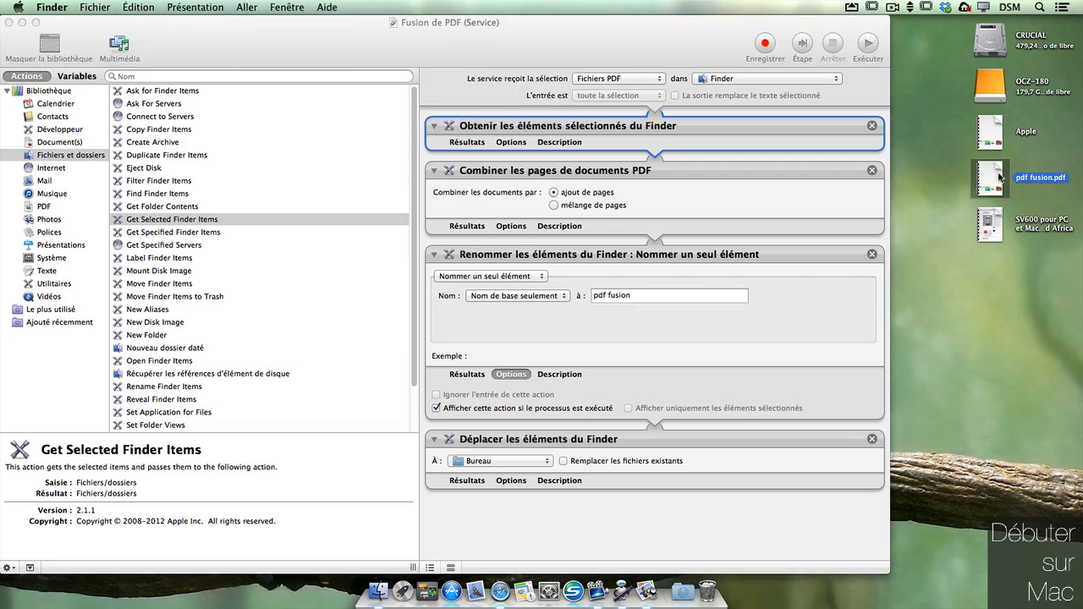
key(super+BackSpace)
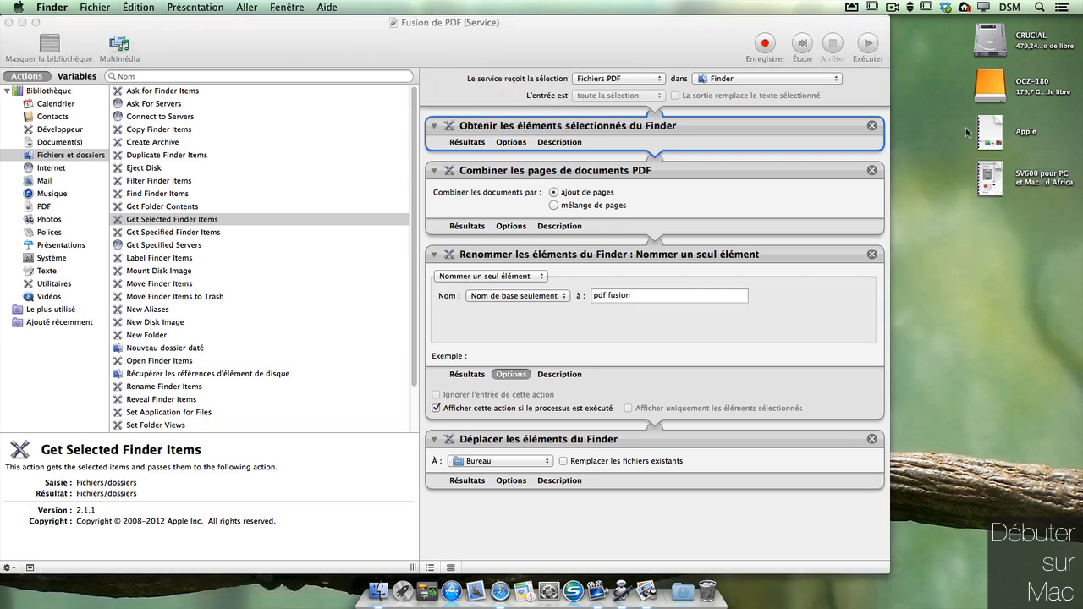
drag(967, 126, 996, 200)
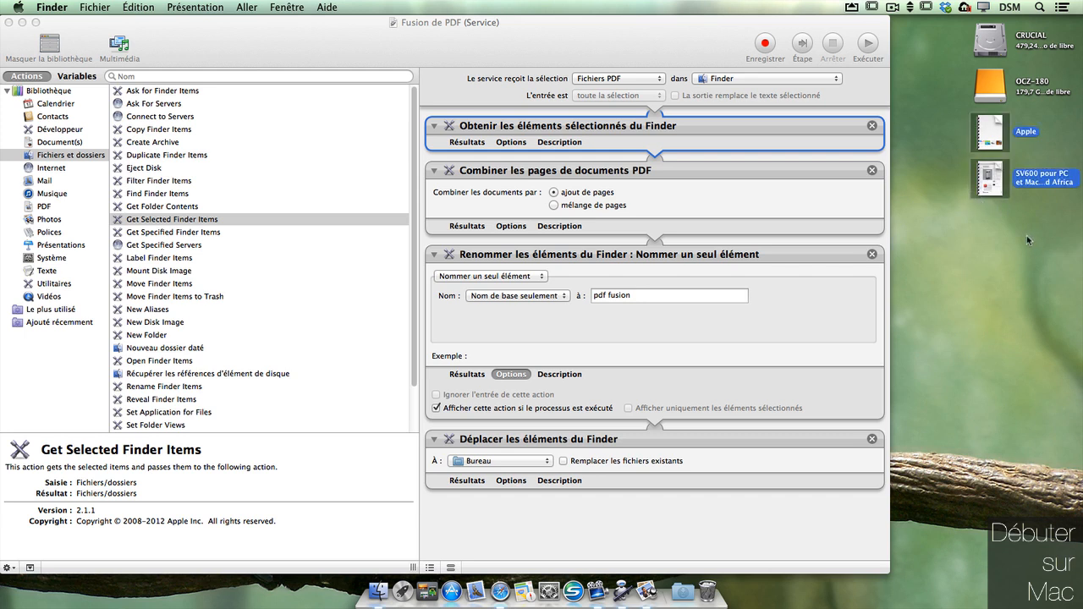
click(1029, 245)
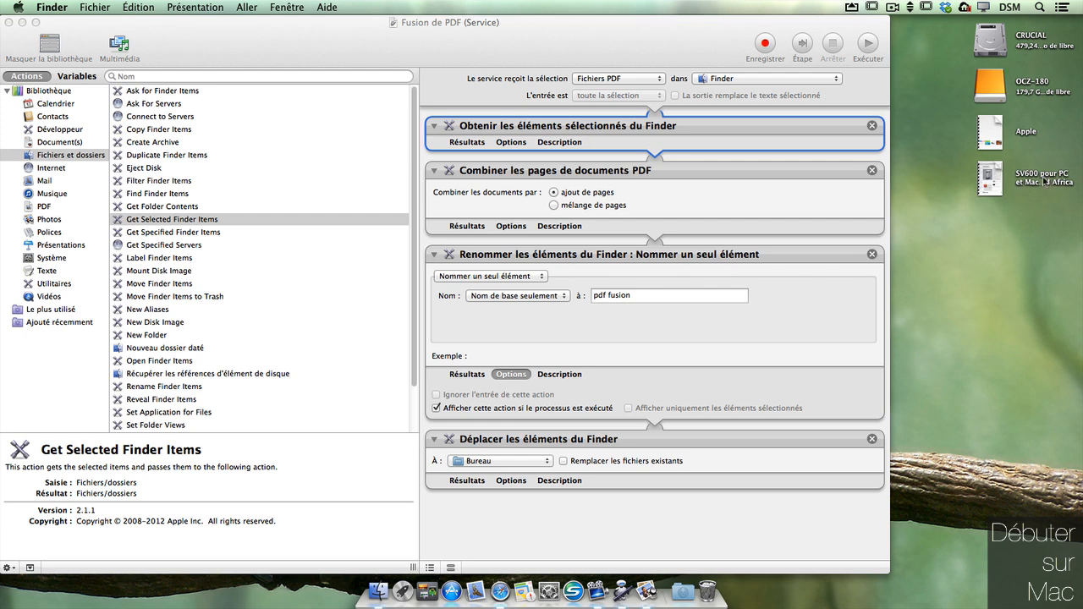
Step: Run the Fusion de PDF service on the SV600 and Apple PDFs, naming the result 'sv en premier'
click(993, 175)
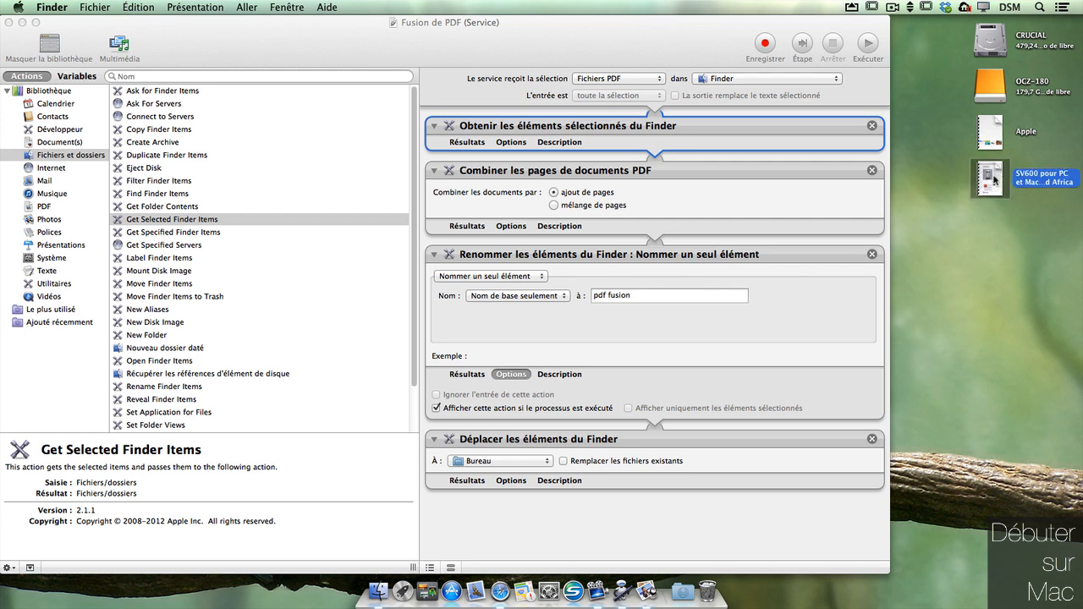
key(super)
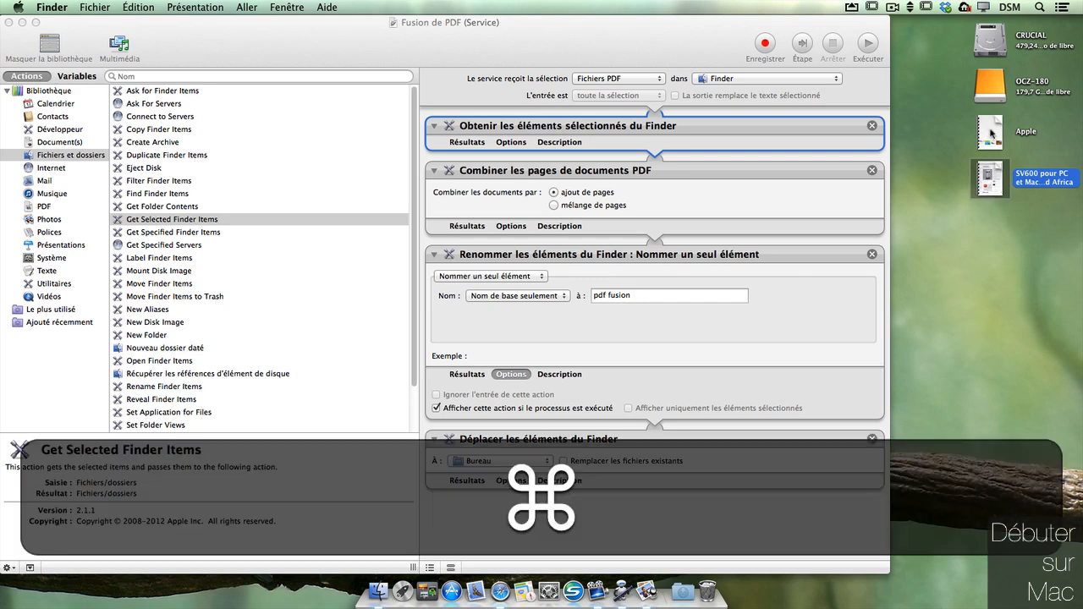
super+click(996, 128)
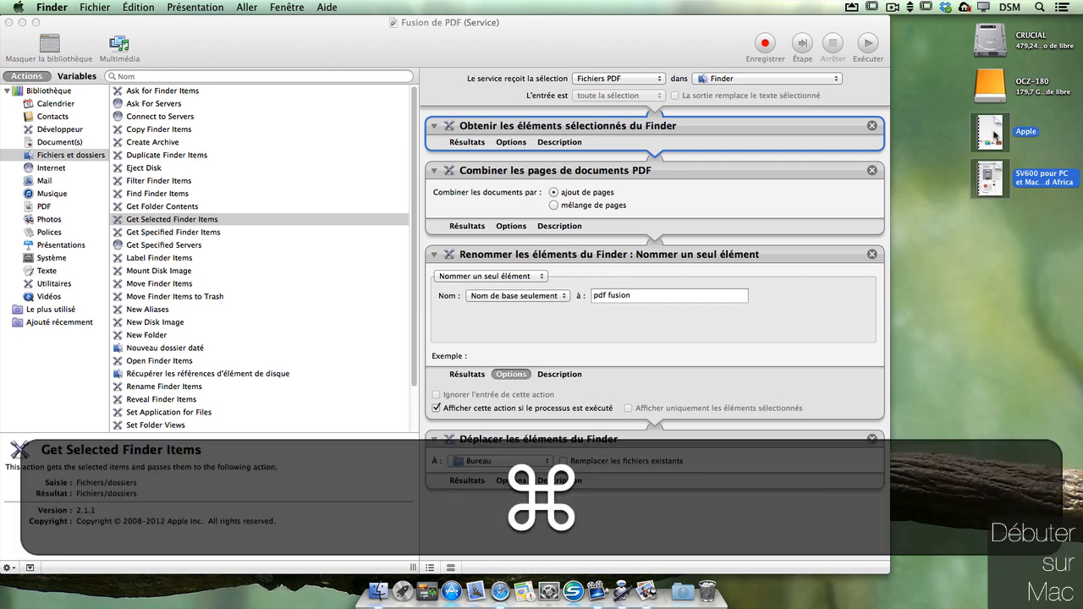
right_click(995, 136)
mouse_move(930, 427)
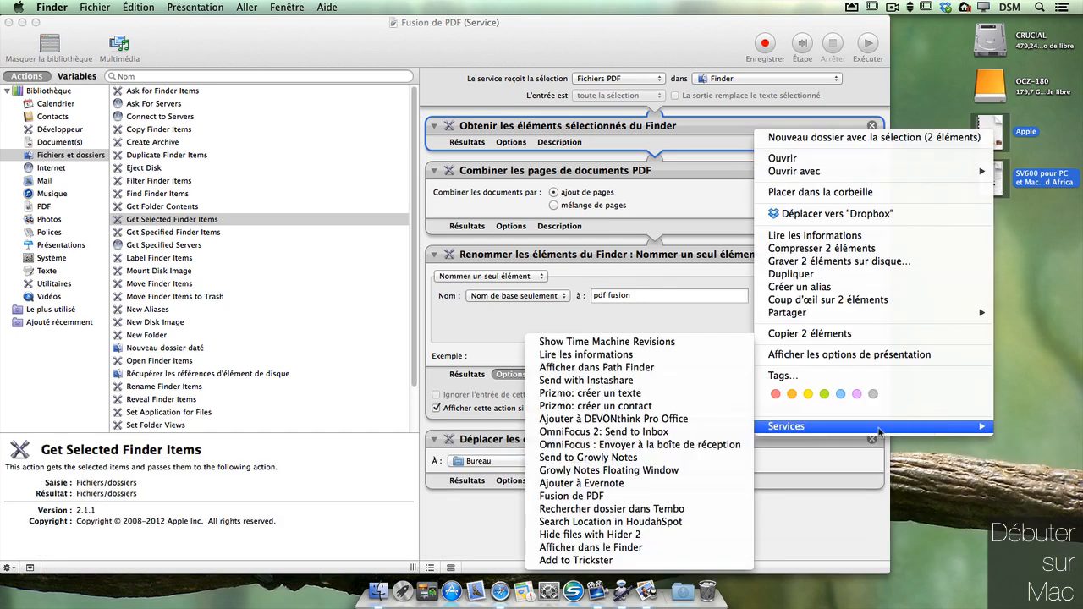
click(598, 497)
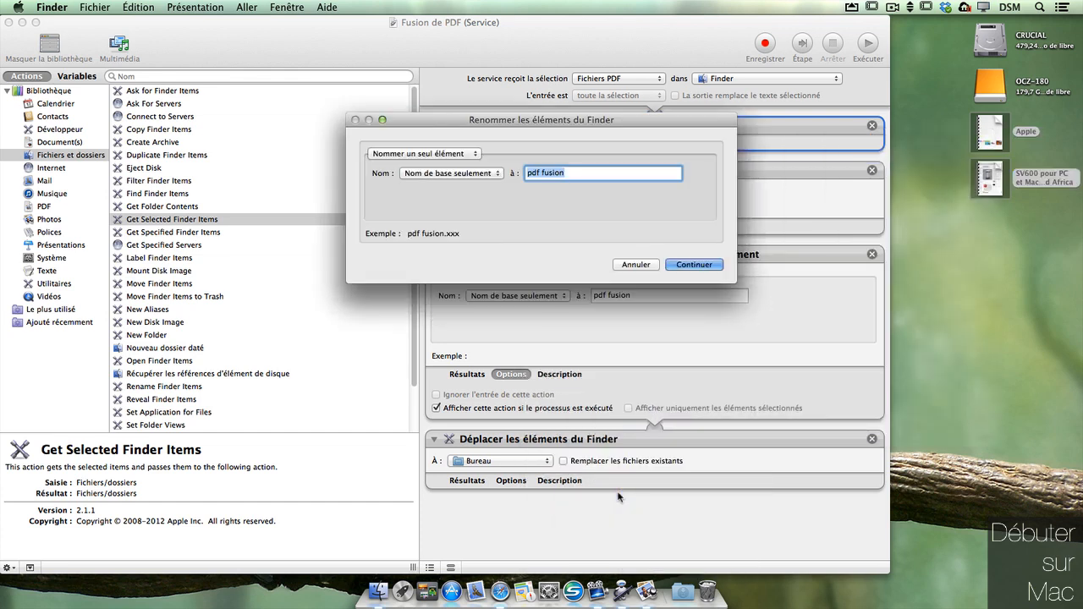
text(s)
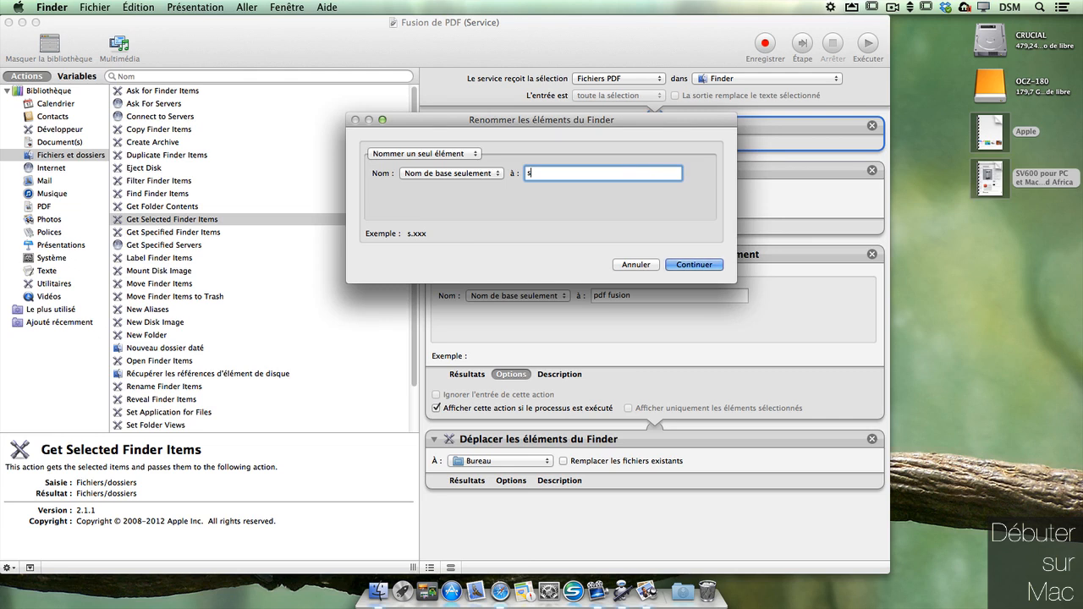
text(ven)
key(BackSpace)
key(BackSpace)
key(BackSpace)
text(en premier)
click(701, 266)
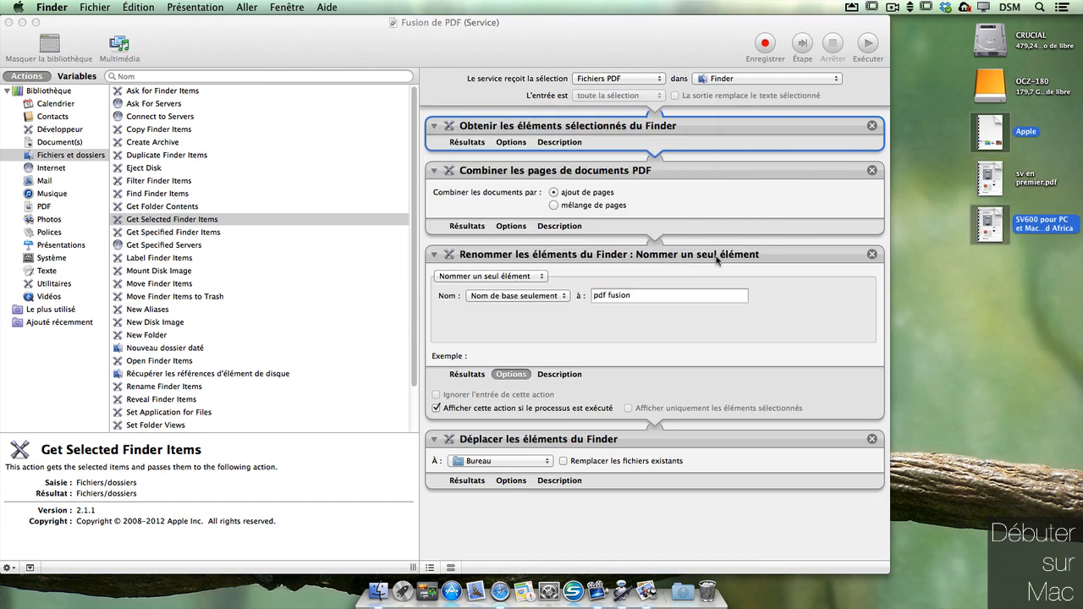
Step: Open sv en premier.pdf in Aperçu to check the 12-page merge
click(1012, 297)
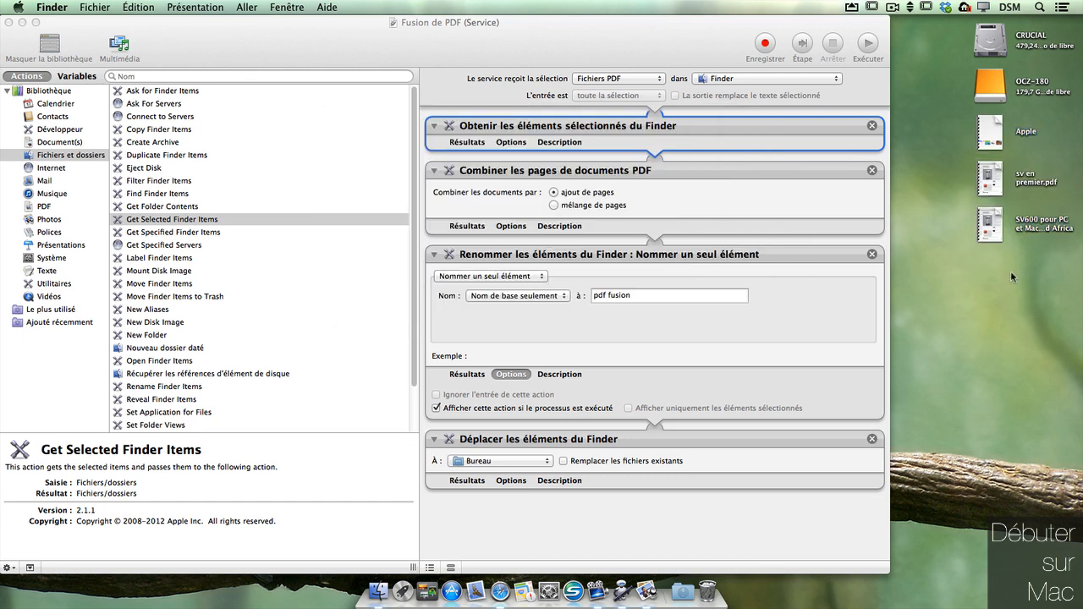
double_click(991, 178)
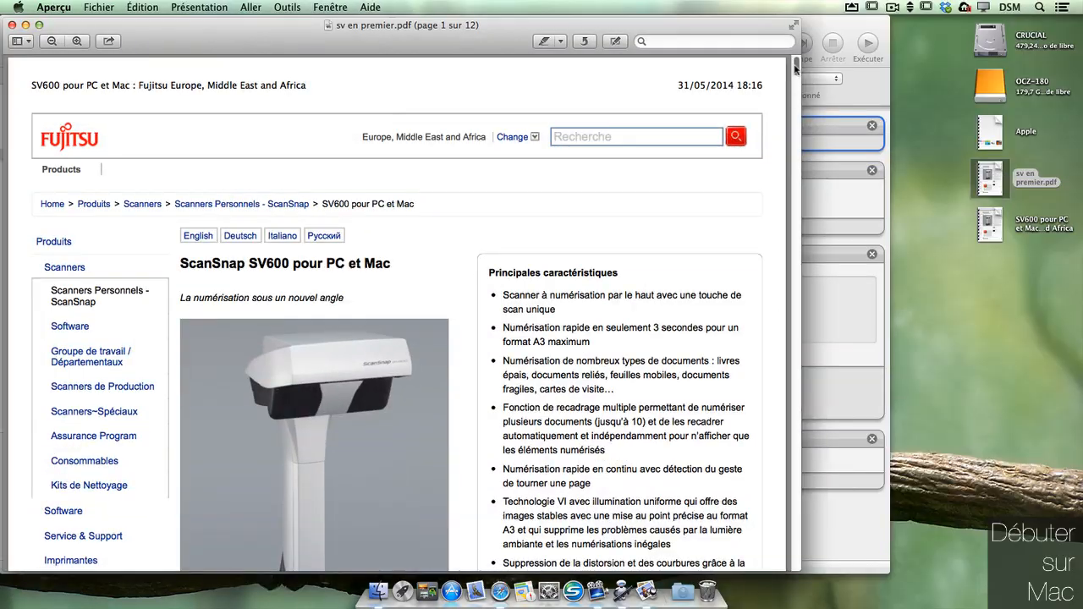
drag(795, 70, 794, 251)
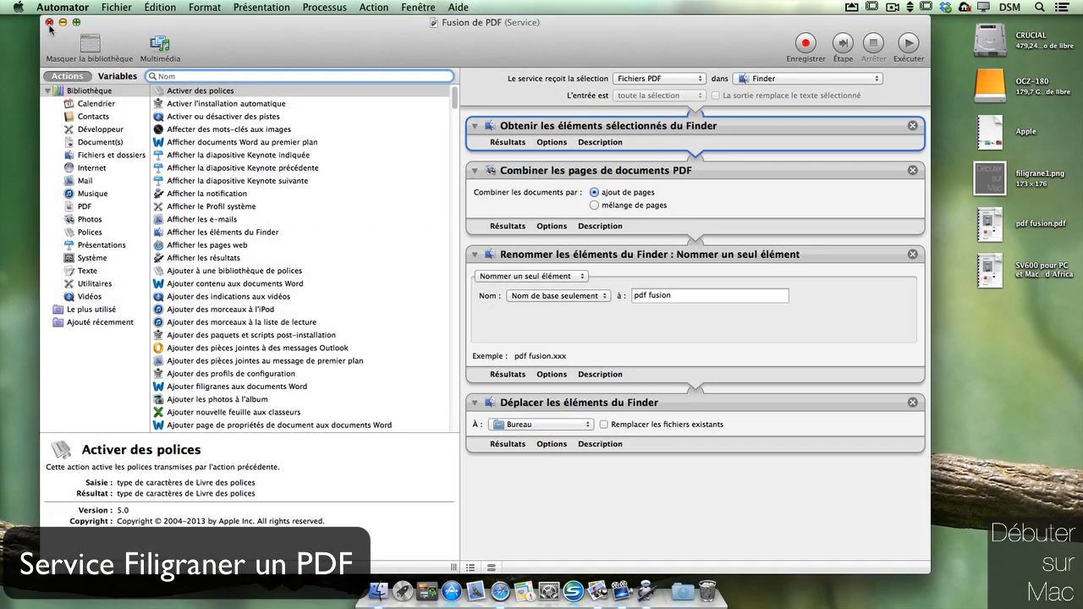
Step: Close the Fusion de PDF workflow and start a new Service document in Automator
click(49, 23)
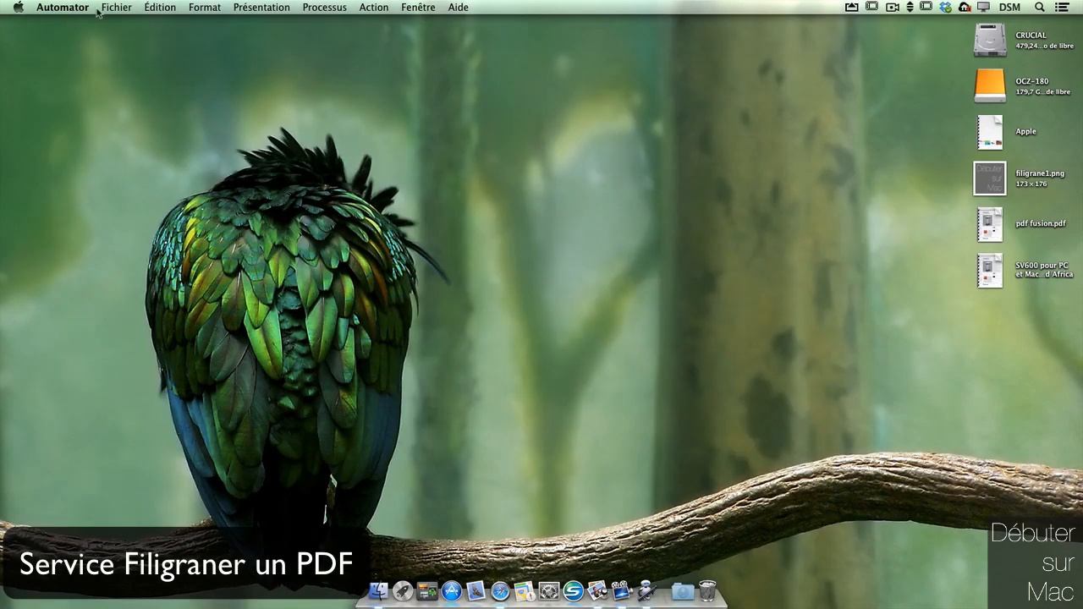
click(115, 8)
click(127, 26)
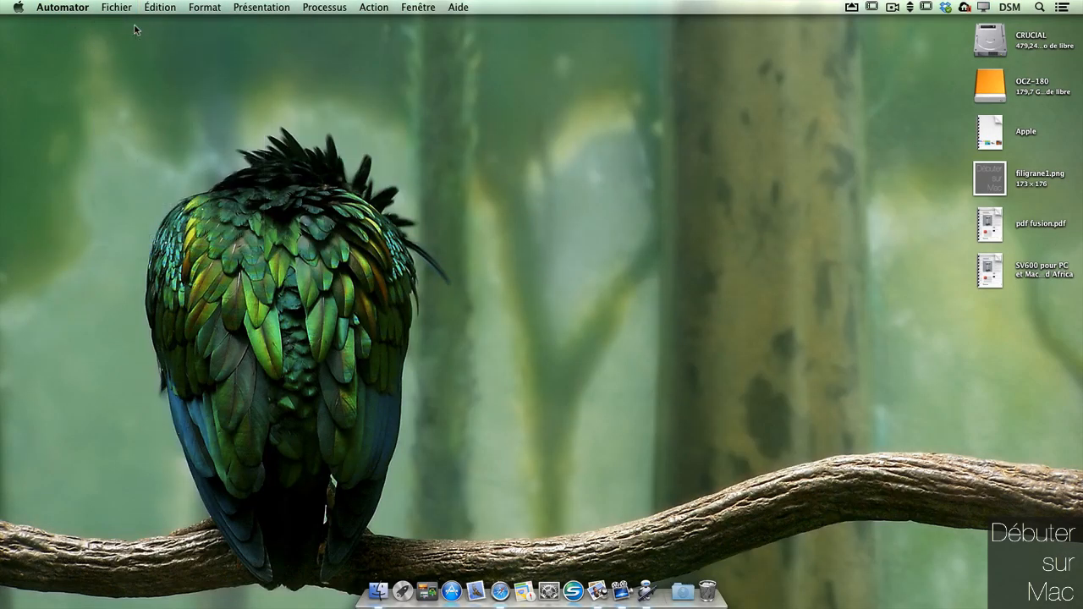
click(544, 158)
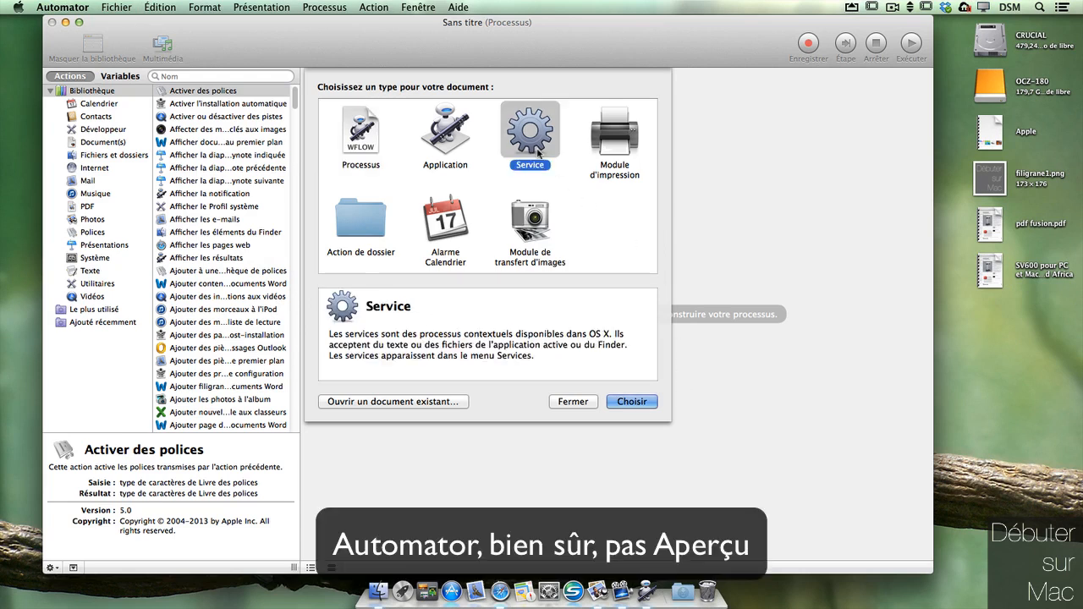
click(630, 402)
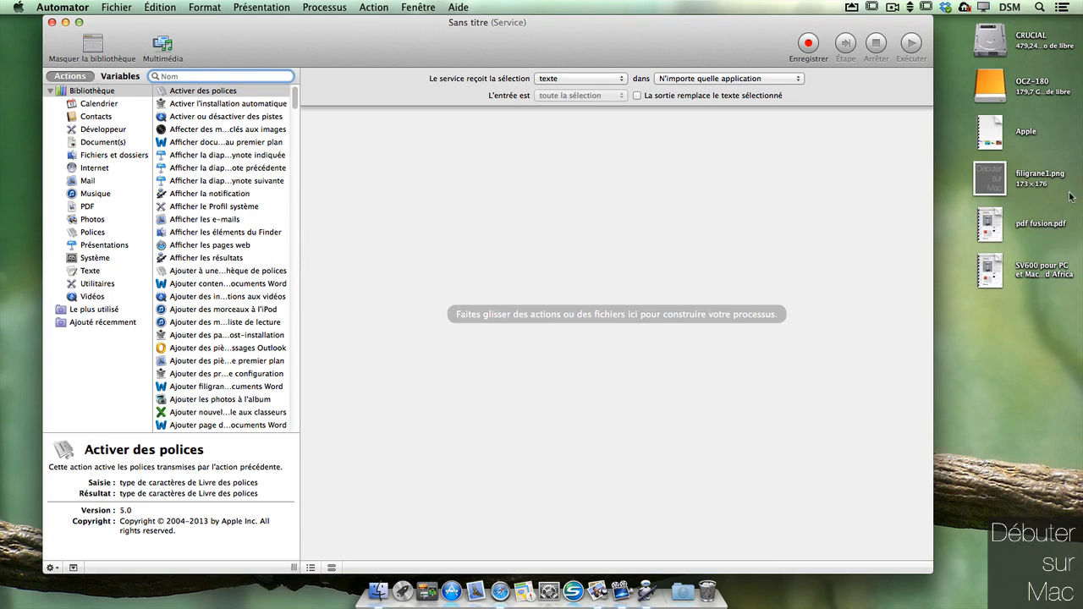
Step: Add Obtenir les éléments du Finder indiqués, then Filigraner les documents PDF, to the workflow
drag(299, 197, 412, 195)
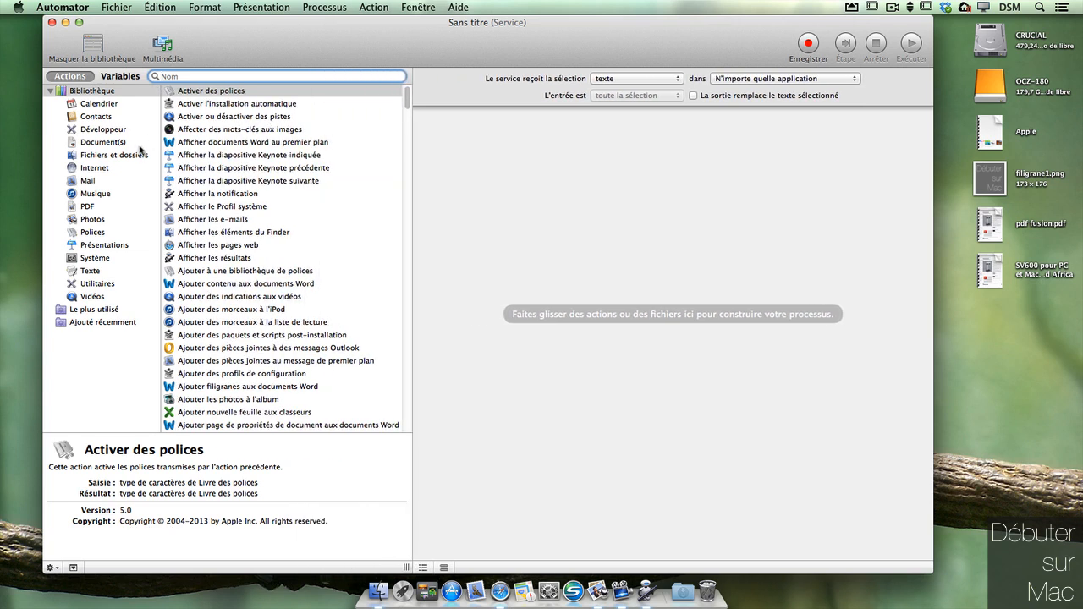
click(143, 155)
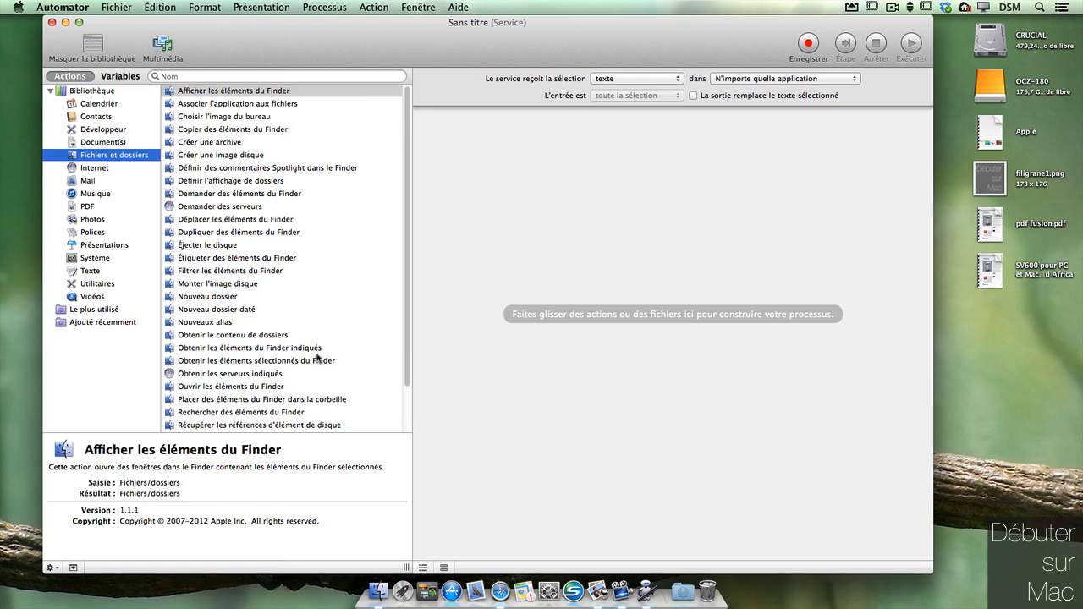
drag(324, 349, 787, 214)
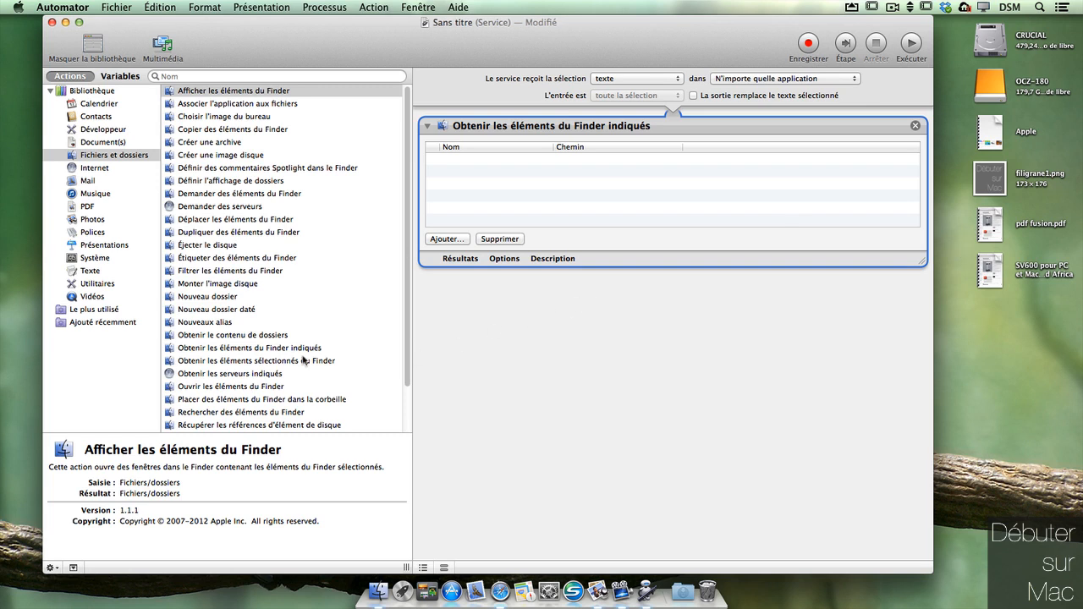
click(114, 208)
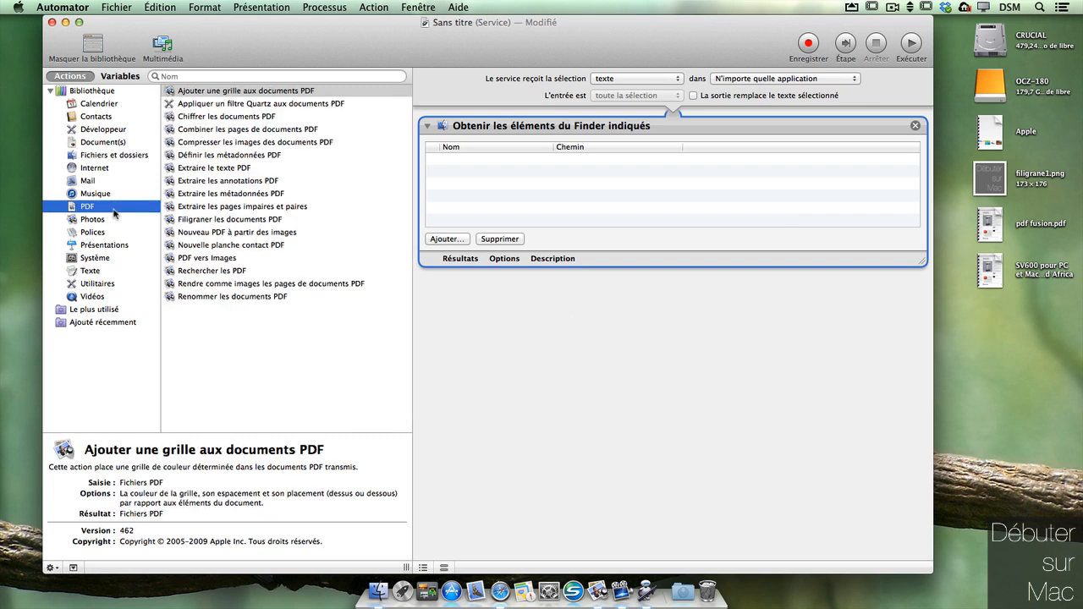
drag(257, 220, 686, 310)
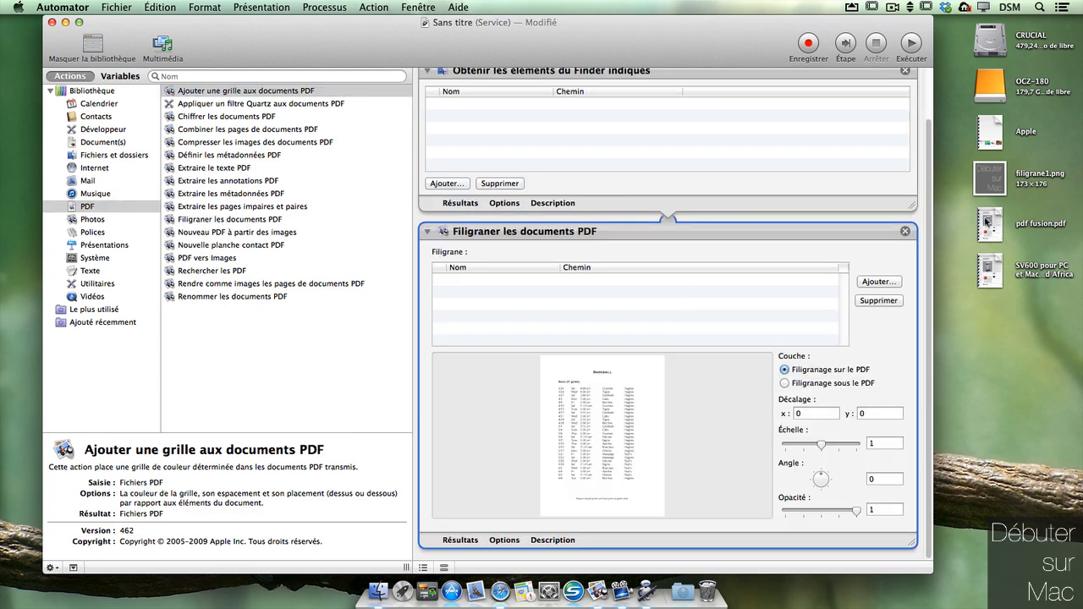
Step: Add the Apple PDF as the Finder item and choose Desktop's filigrane1.png as the watermark
drag(990, 132, 758, 128)
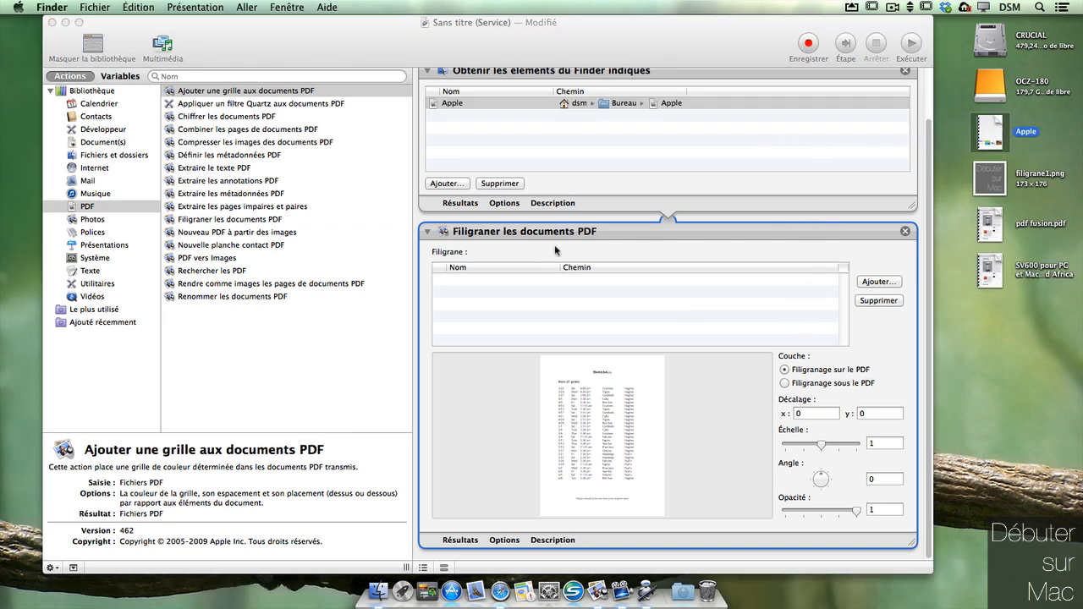
click(877, 282)
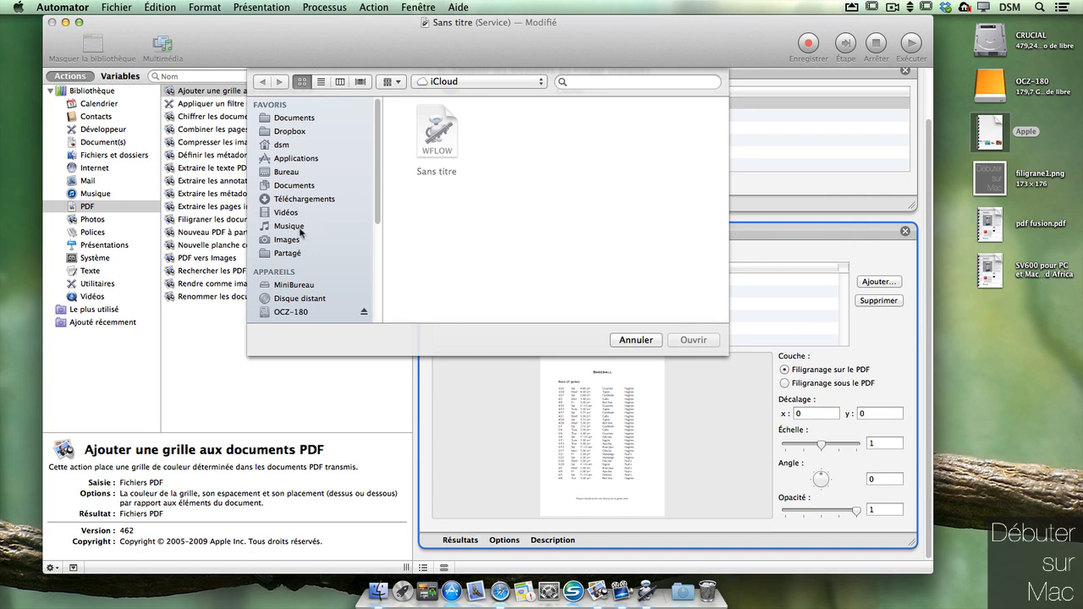
click(300, 173)
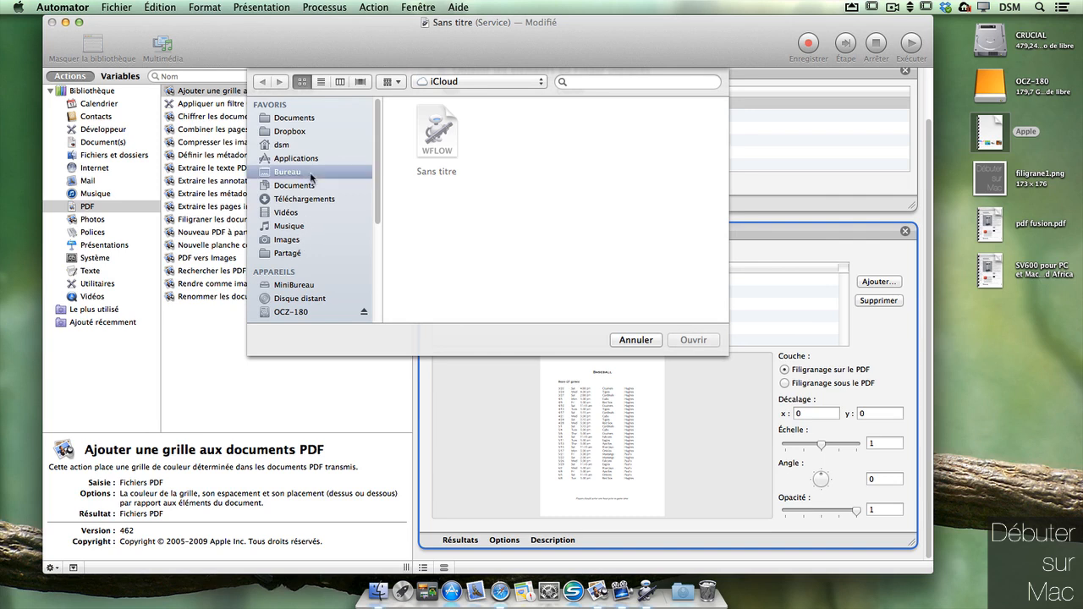
click(441, 119)
click(693, 339)
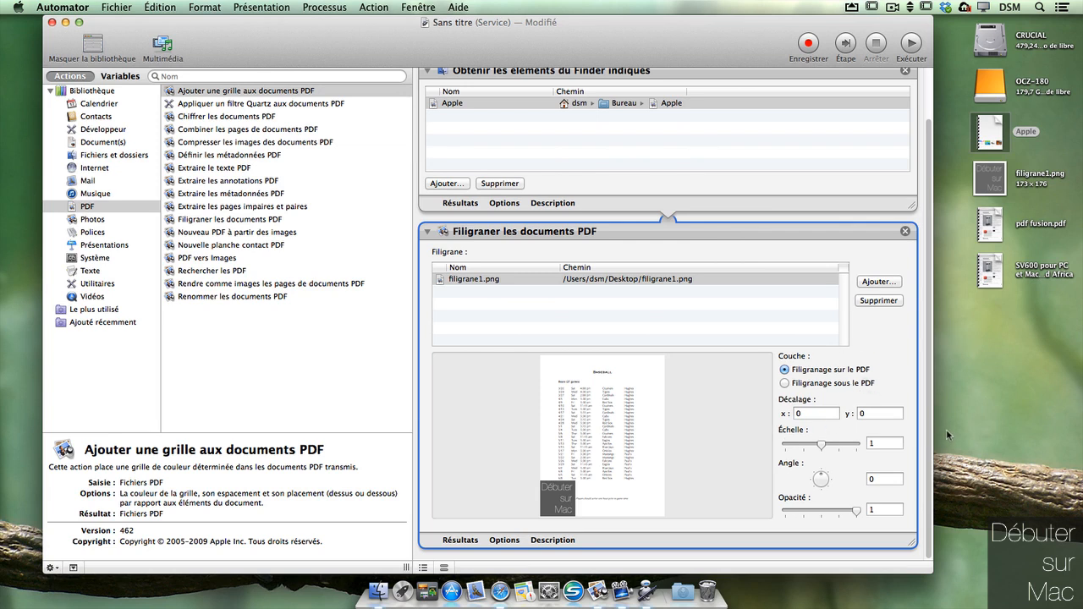
Step: Set the watermark scale to 0.75, angle to 0 and opacity to 0.5
drag(820, 444, 819, 476)
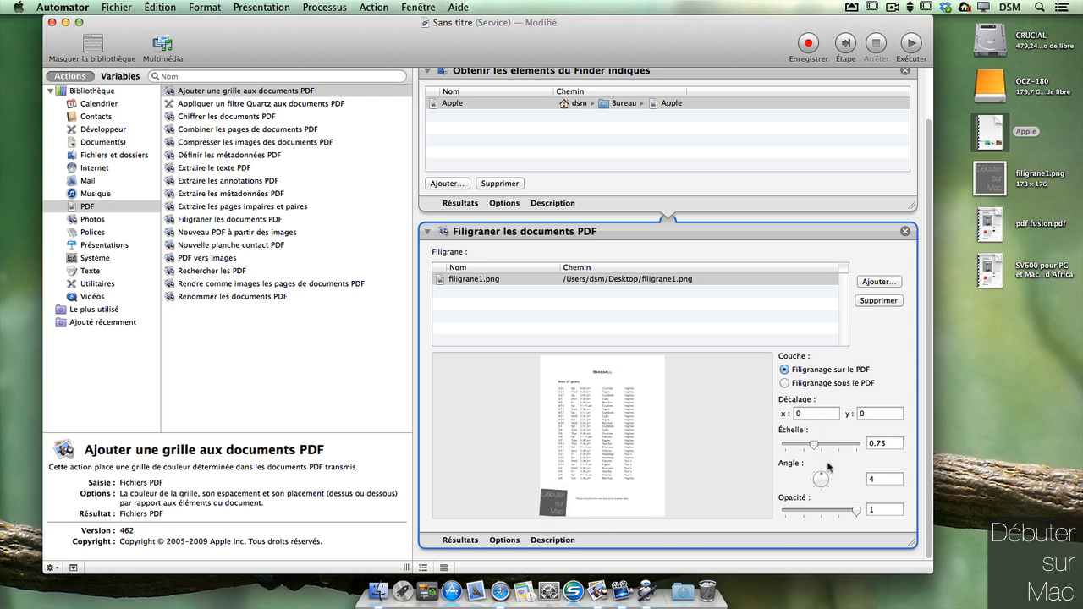
click(873, 477)
key(BackSpace)
text(0)
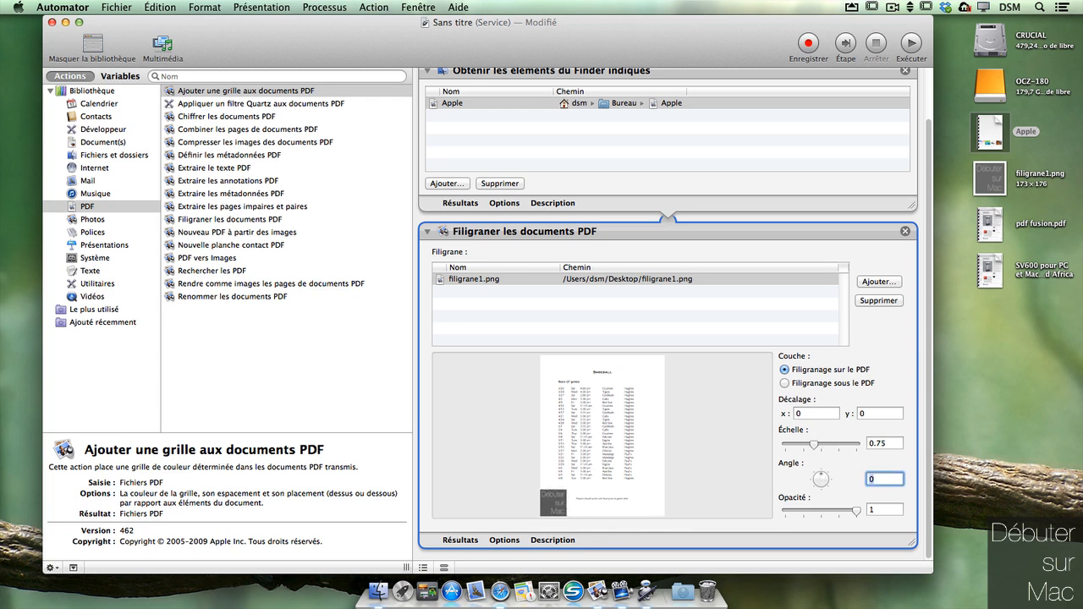
drag(858, 511, 820, 516)
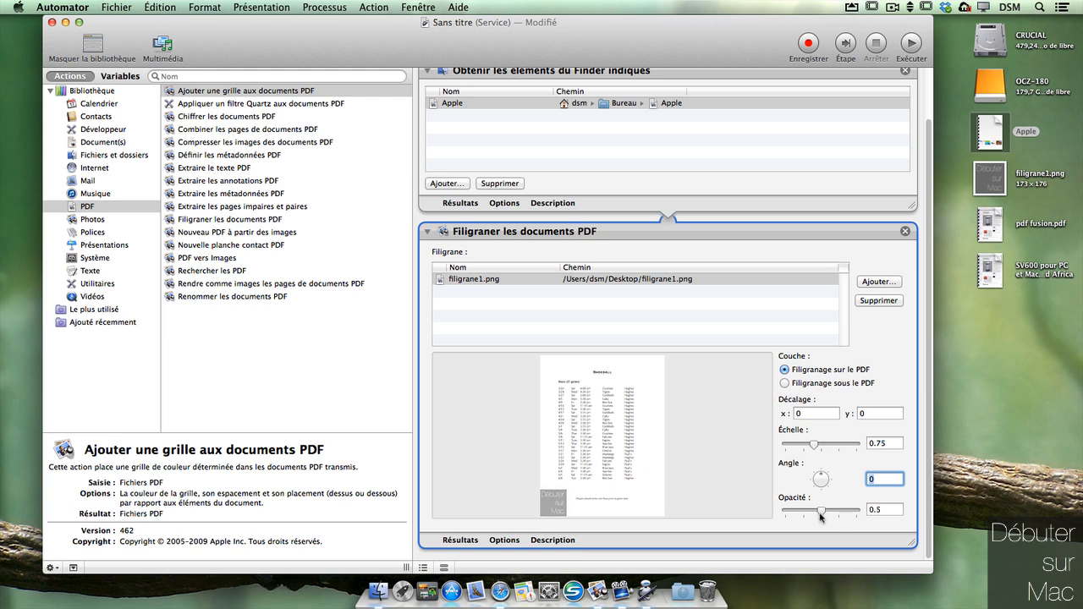
Step: Set the watermark offset to x 450 and y 10
click(823, 412)
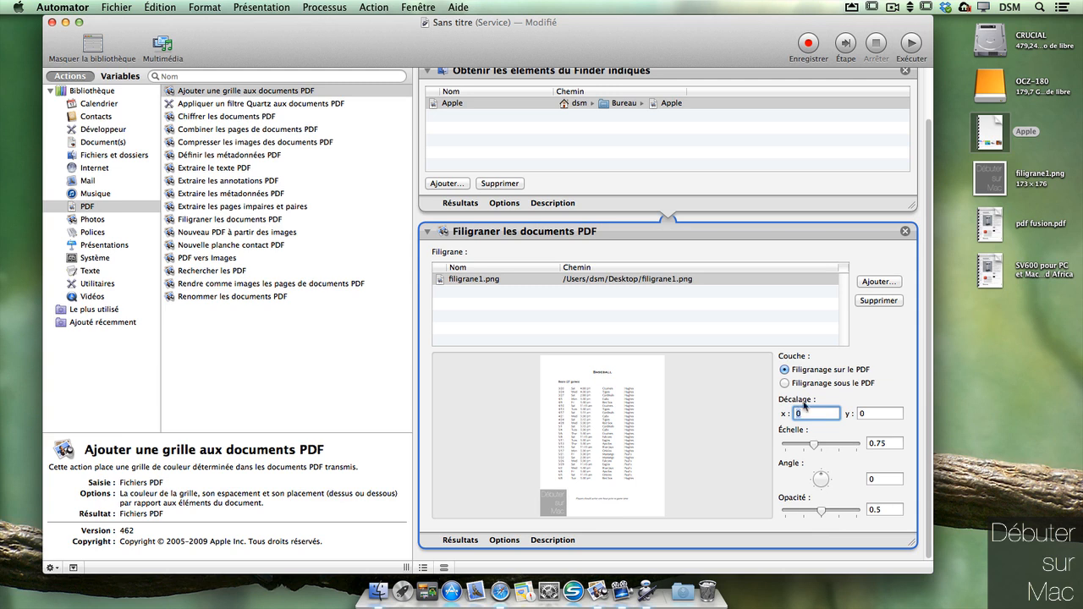
text(150)
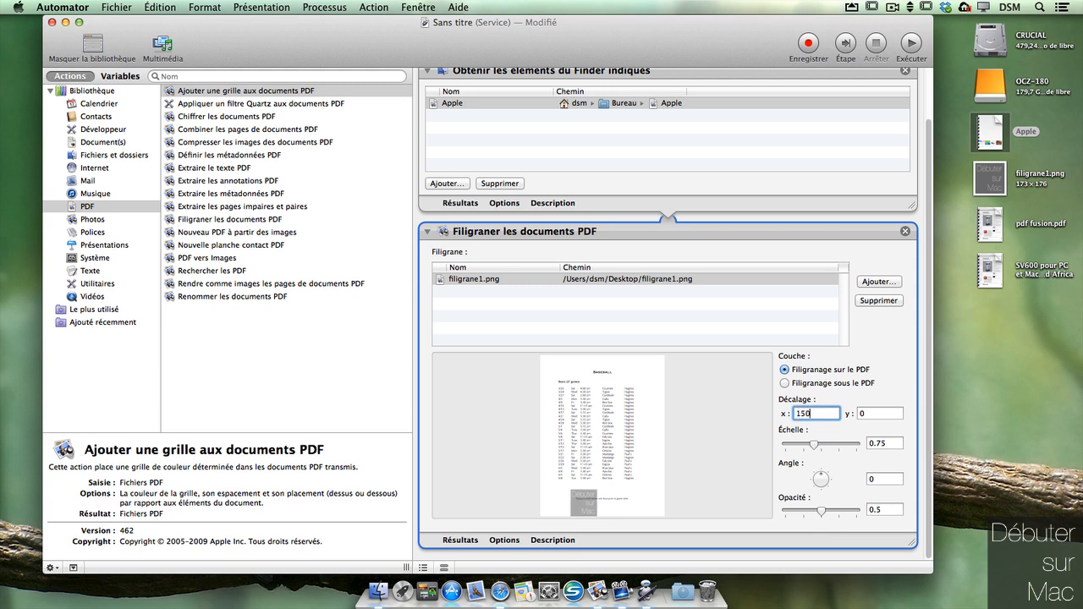
key(BackSpace)
key(BackSpace)
key(BackSpace)
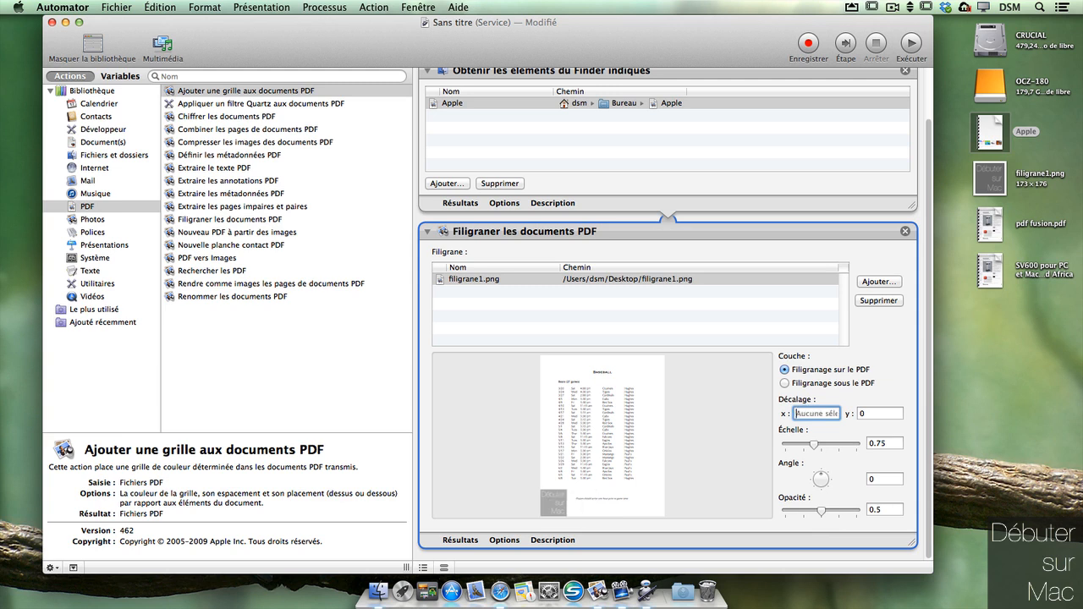
text(500)
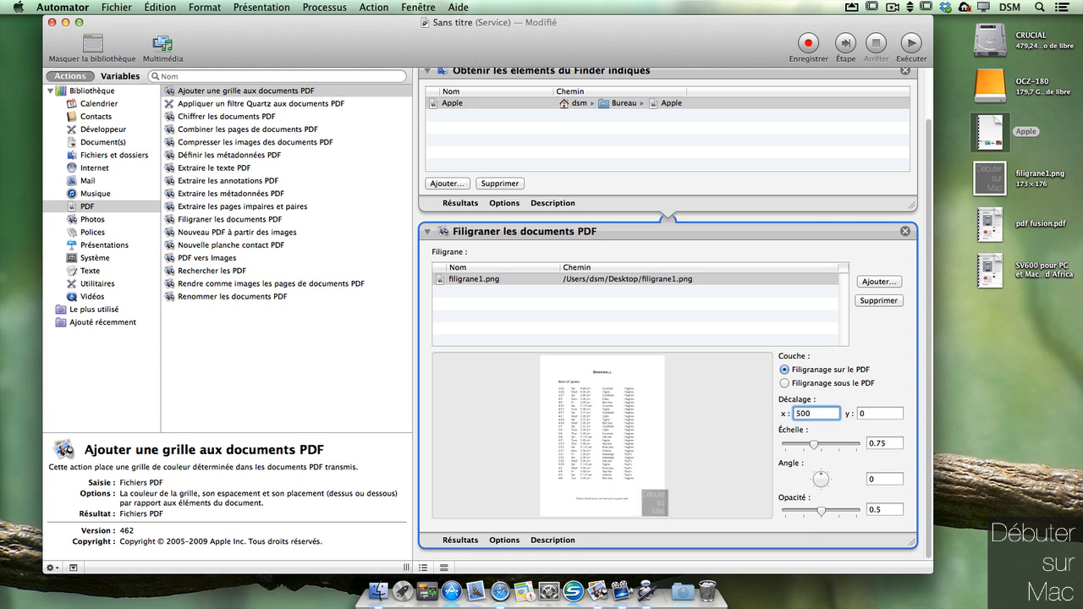
key(BackSpace)
key(BackSpace)
key(BackSpace)
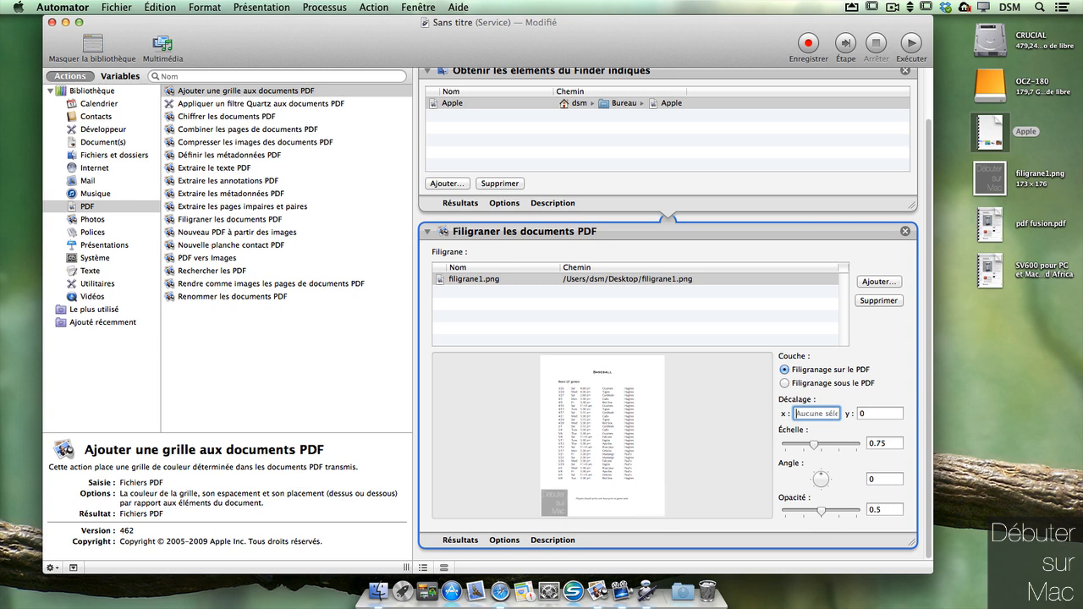
text(450)
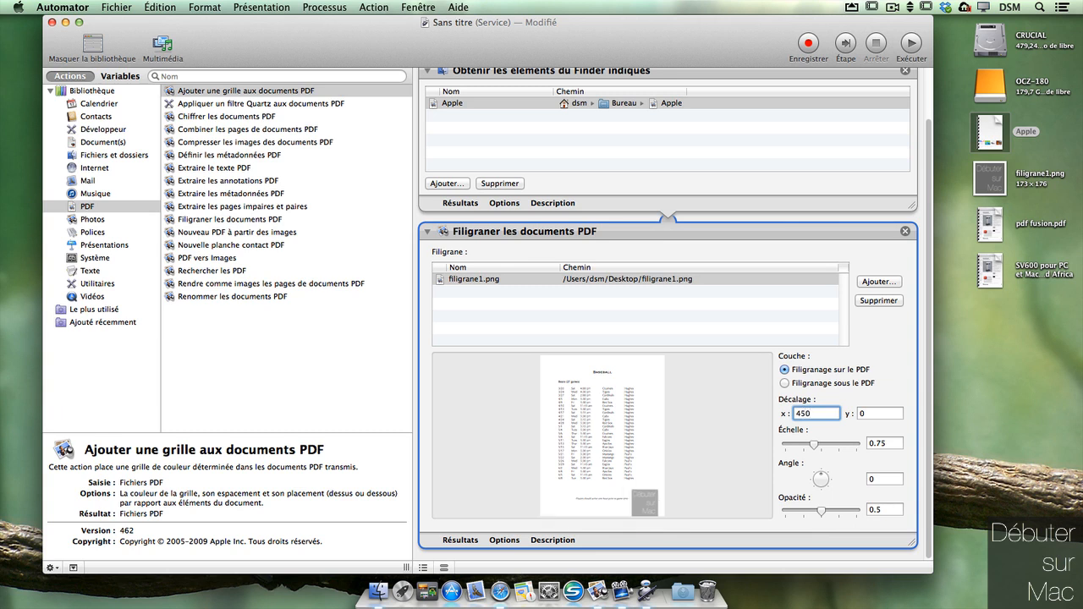
click(859, 413)
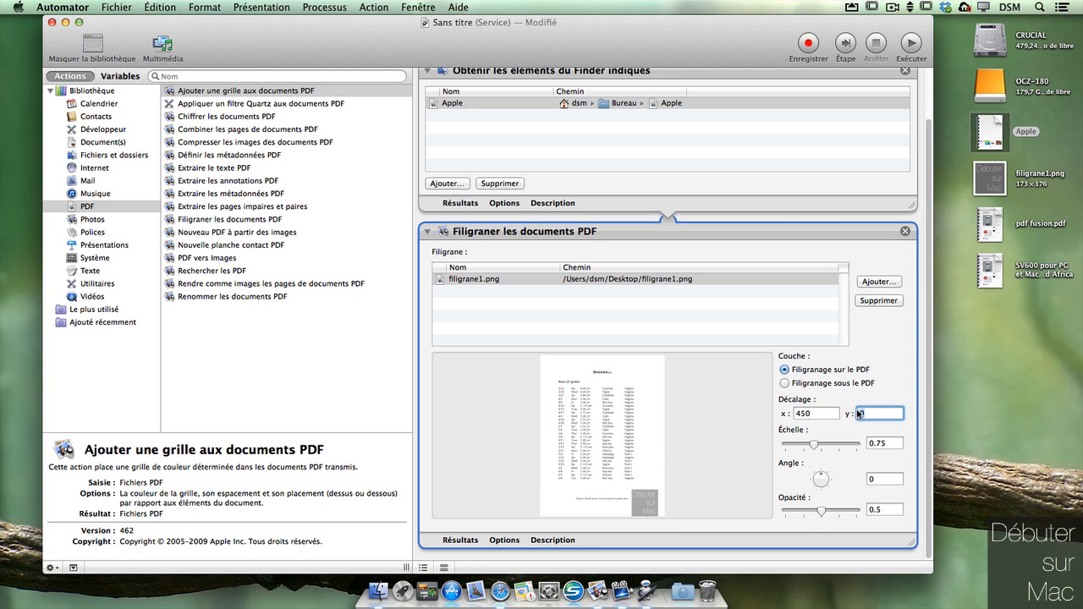
text(1)
click(915, 438)
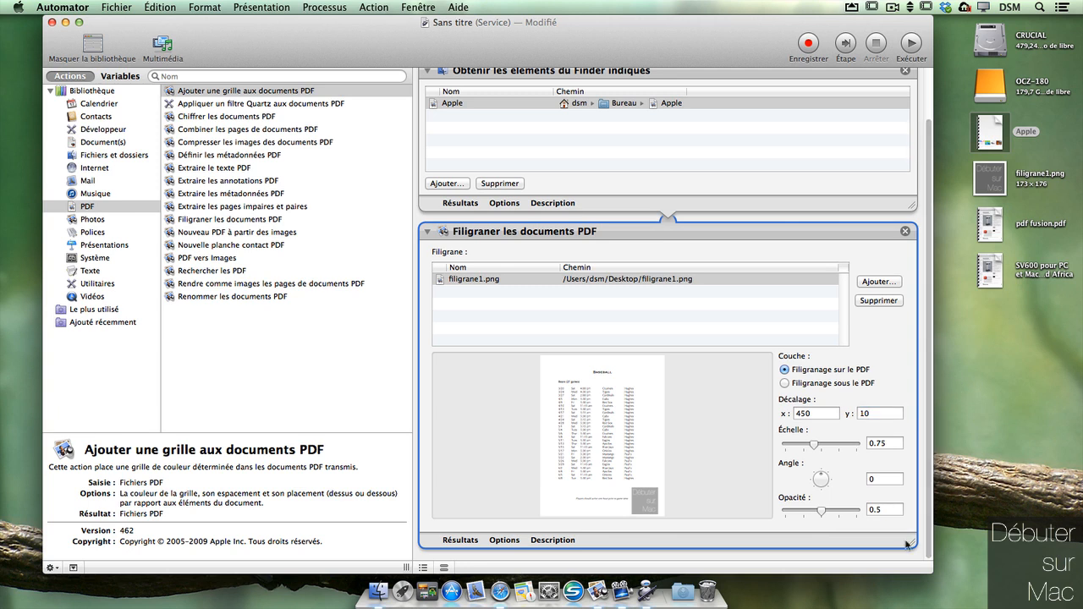
Step: Append Déplacer les éléments du Finder to Bureau and run the workflow as a test
click(114, 155)
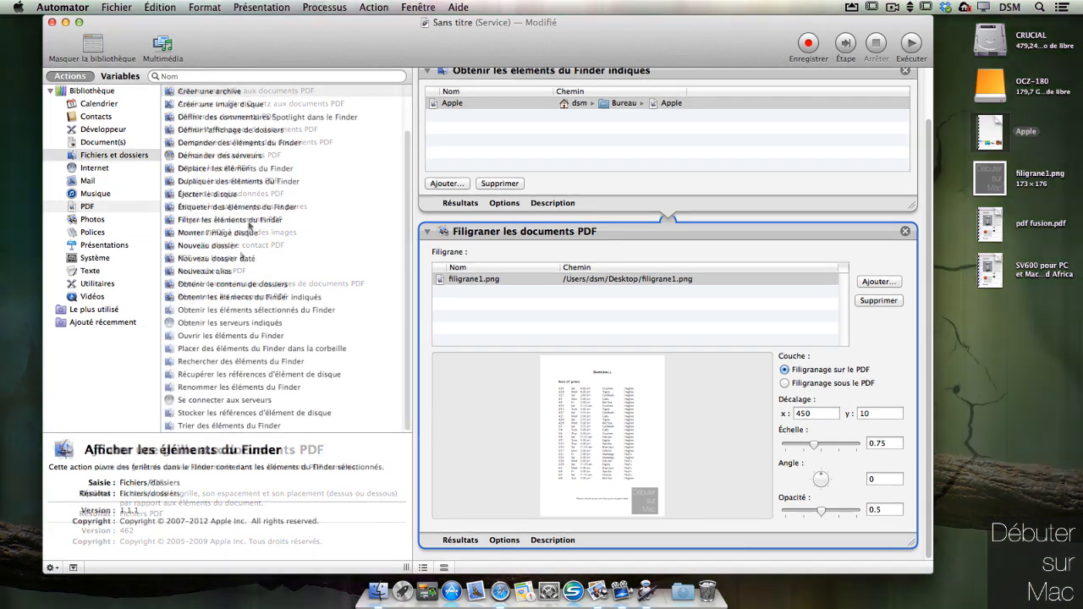
drag(258, 175, 613, 554)
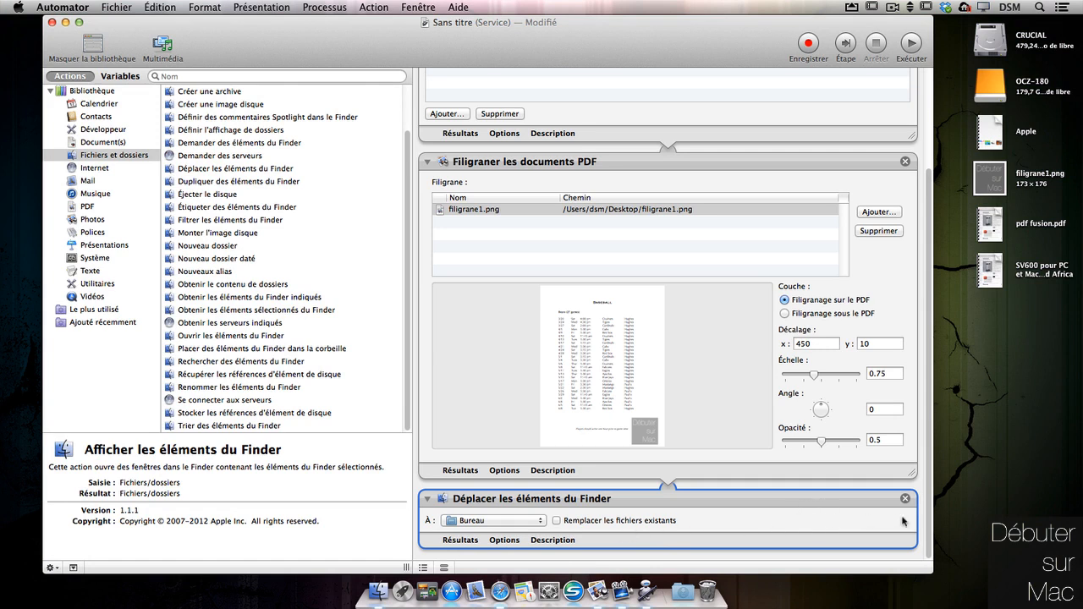
click(911, 44)
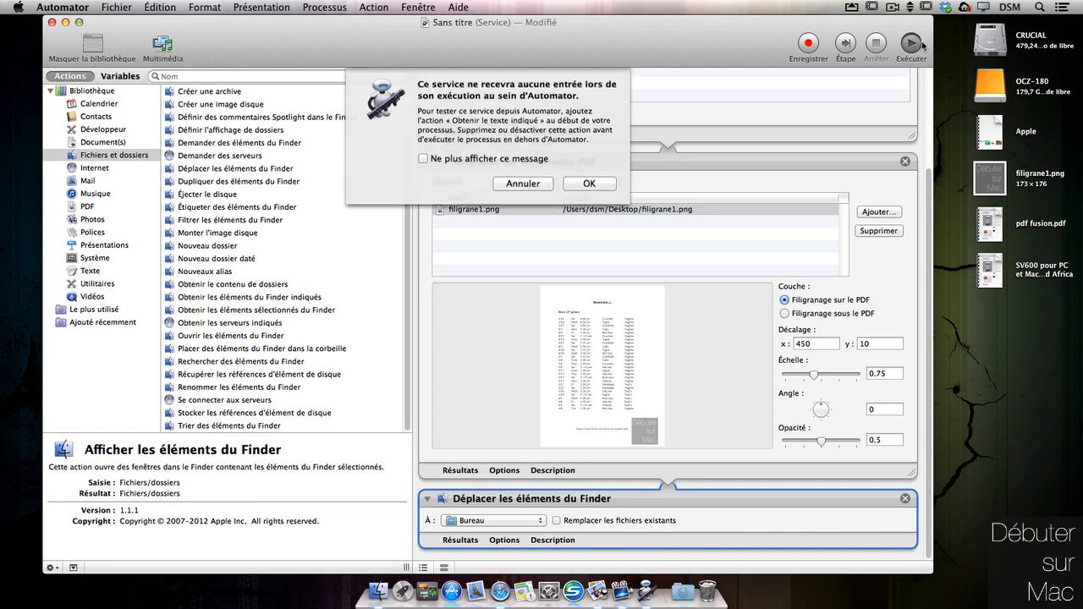
click(609, 186)
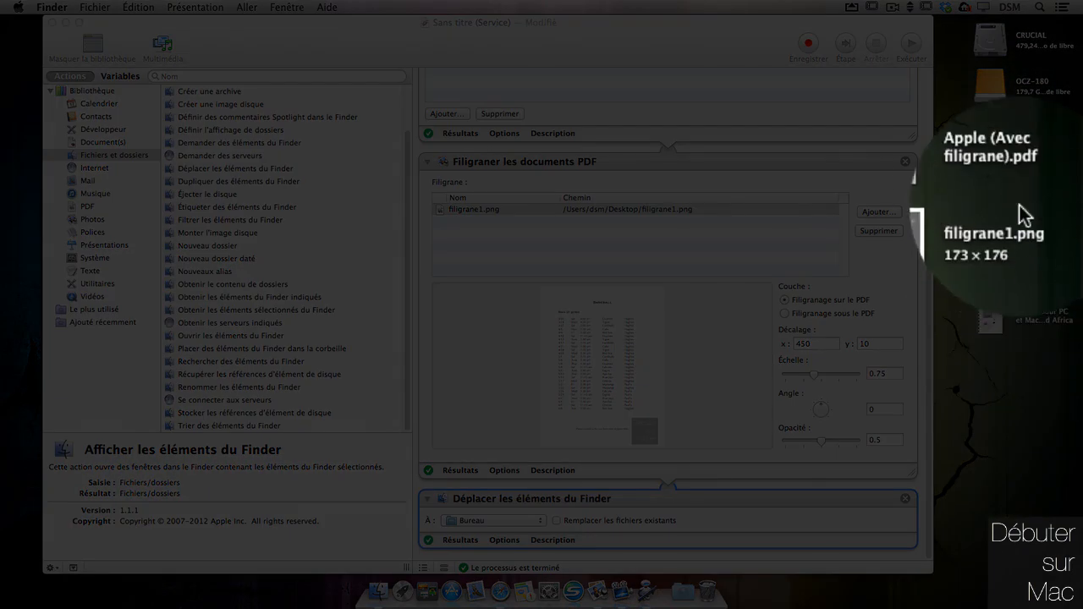
Step: Quick Look Apple (Avec filigrane).pdf to check the watermark on both pages
click(1045, 181)
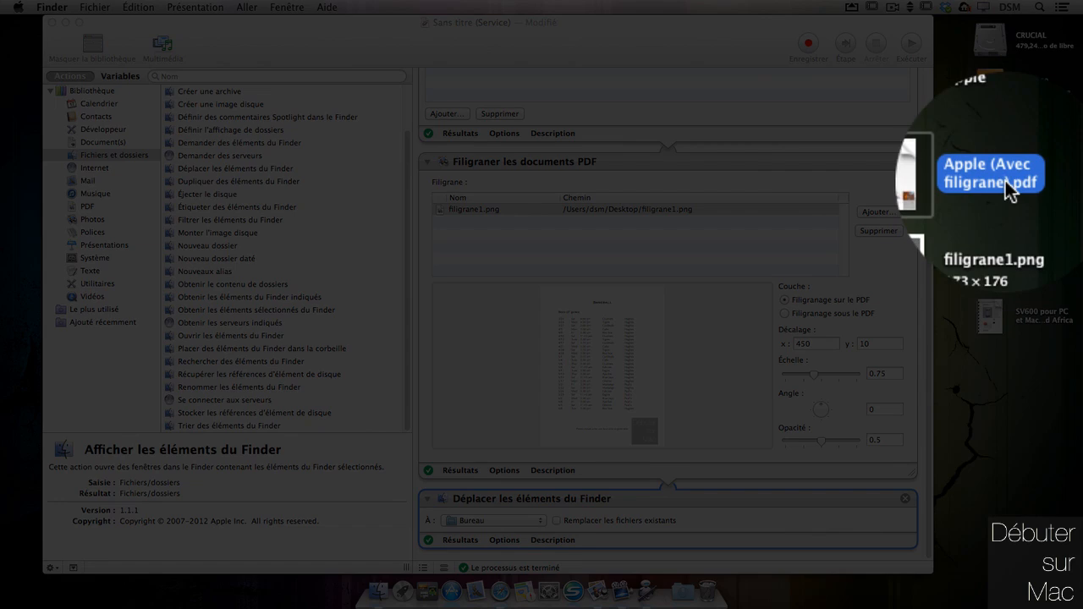
key(space)
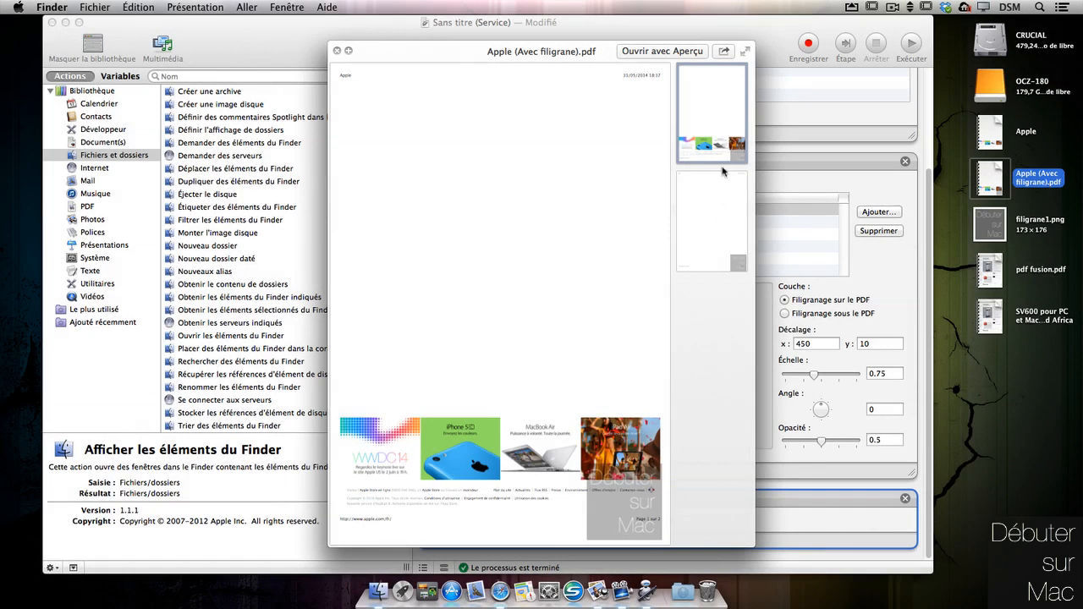
click(727, 242)
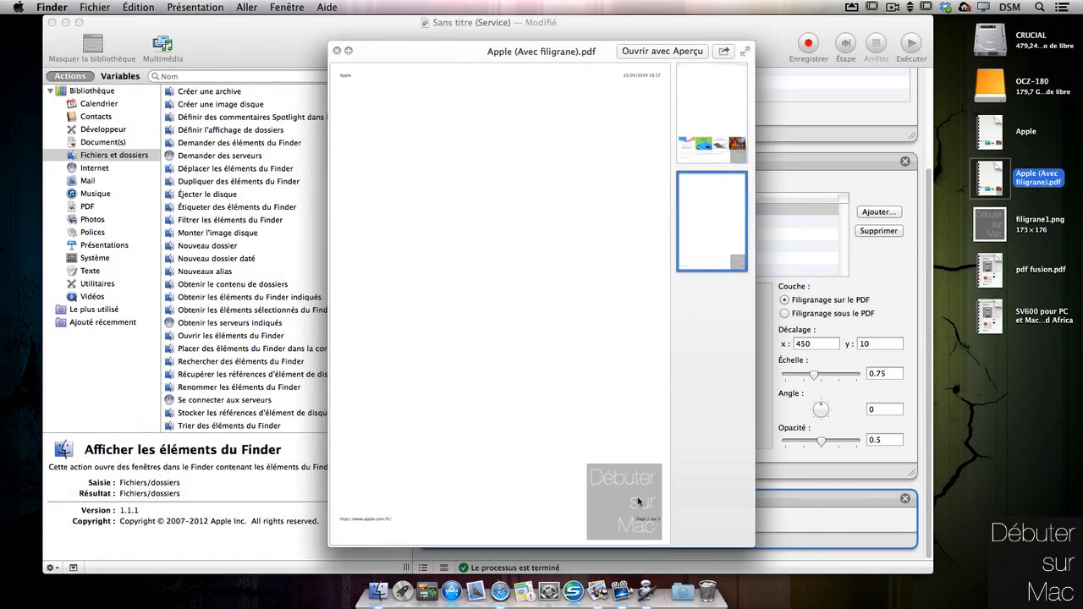
click(715, 127)
click(928, 272)
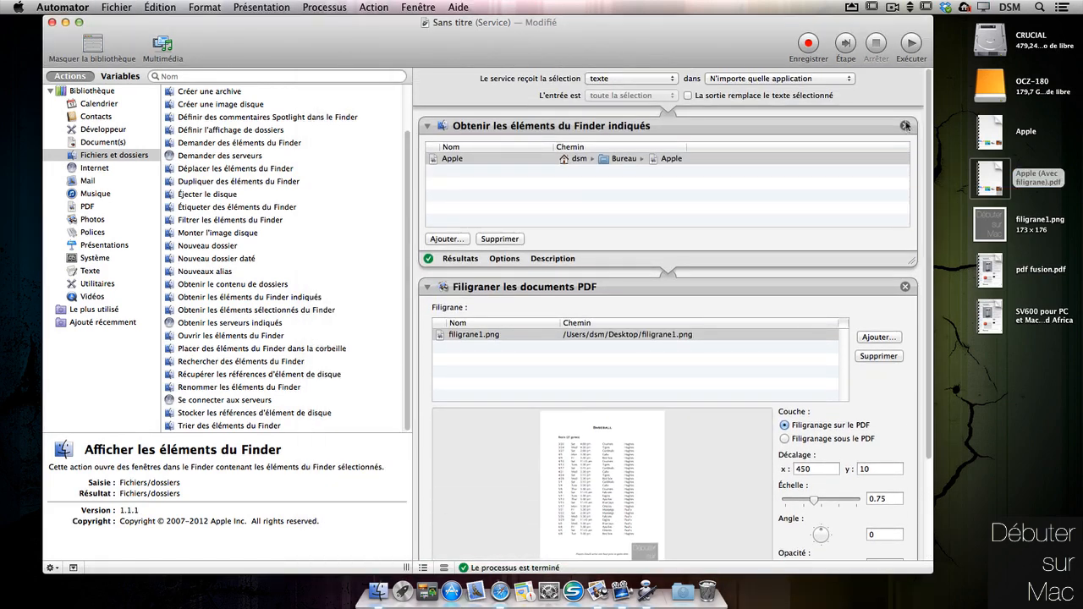
Step: Replace the fixed Finder item action with Obtenir les éléments sélectionnés du Finder
click(904, 125)
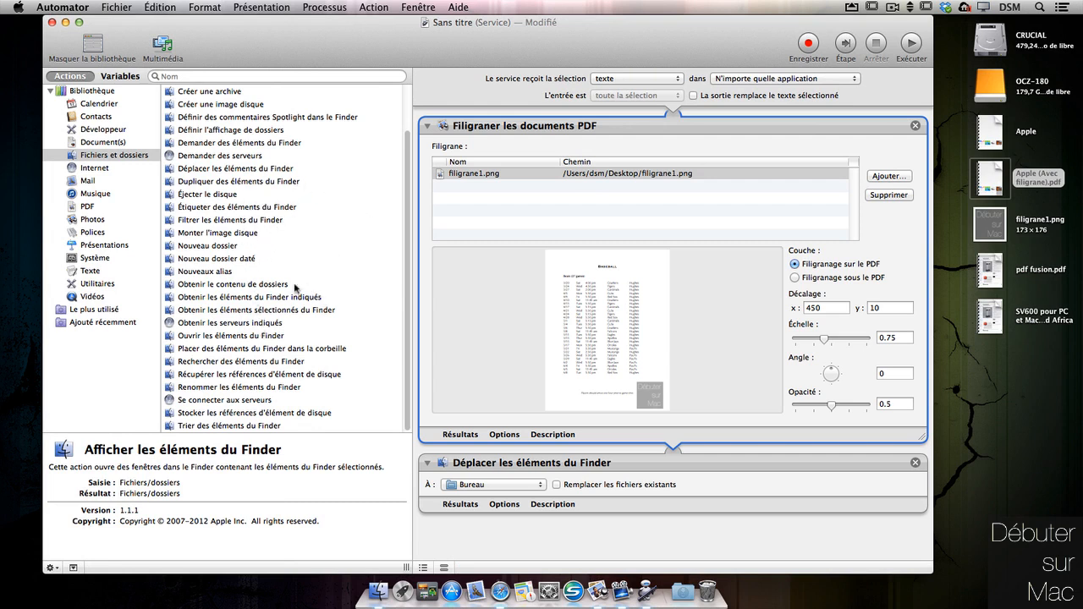
drag(320, 310, 548, 119)
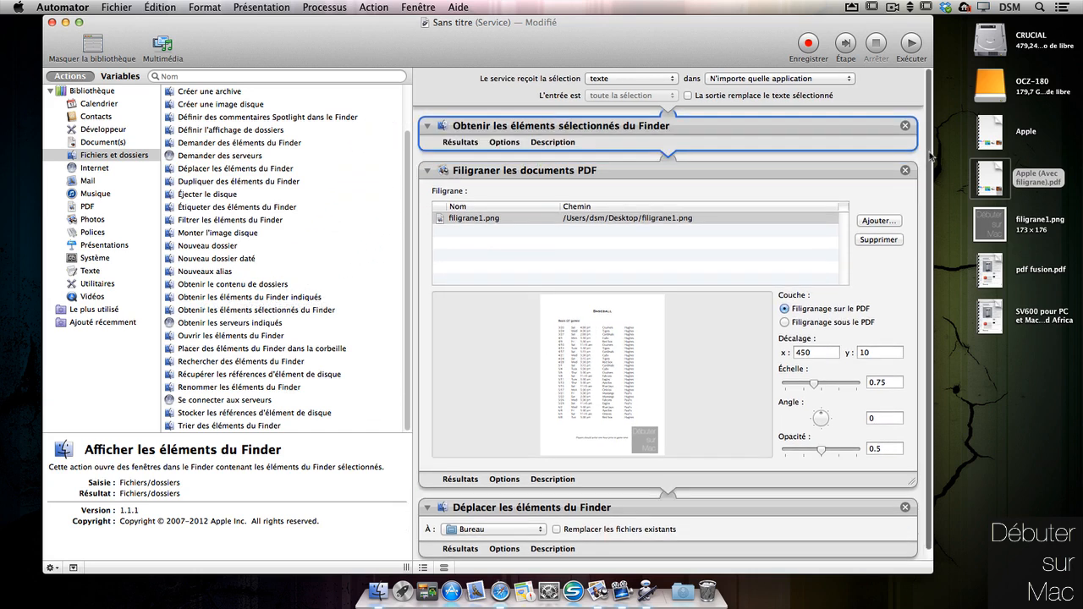
scroll(930, 156, down, 1)
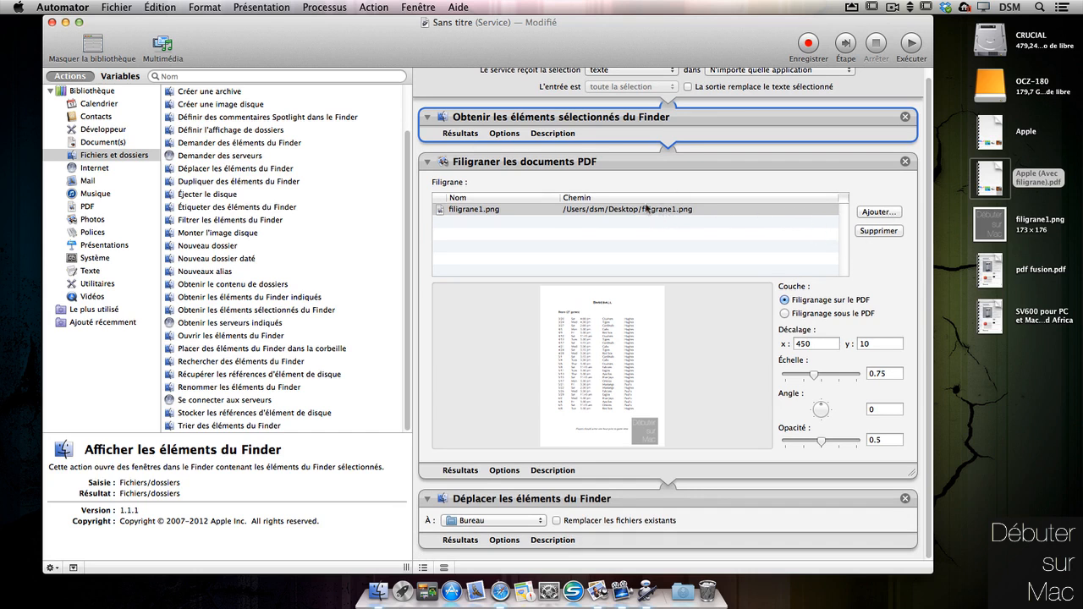
Step: Tick Afficher cette action in the watermark step's options so it shows when run
click(500, 472)
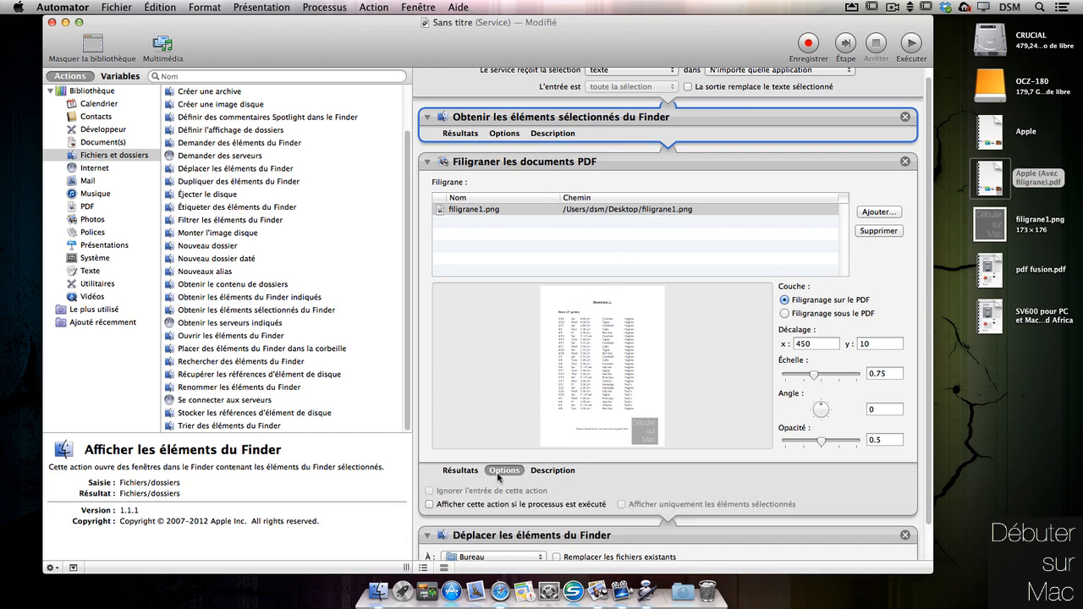
click(429, 504)
scroll(928, 423, down, 3)
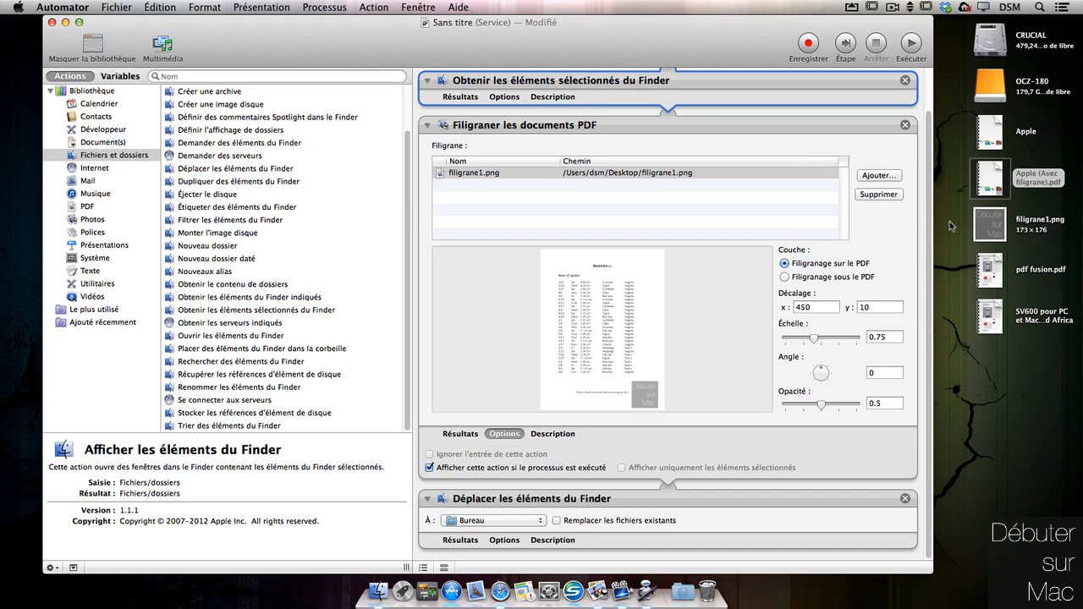
Step: Save the service as Filigrane
key(super+s)
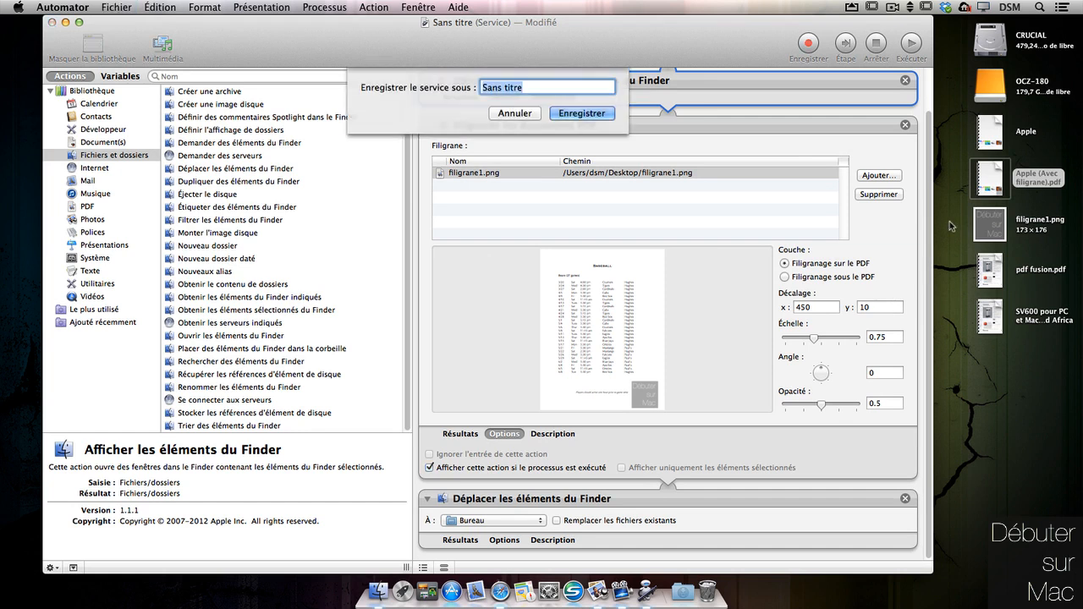
text(Filigrane)
key(Return)
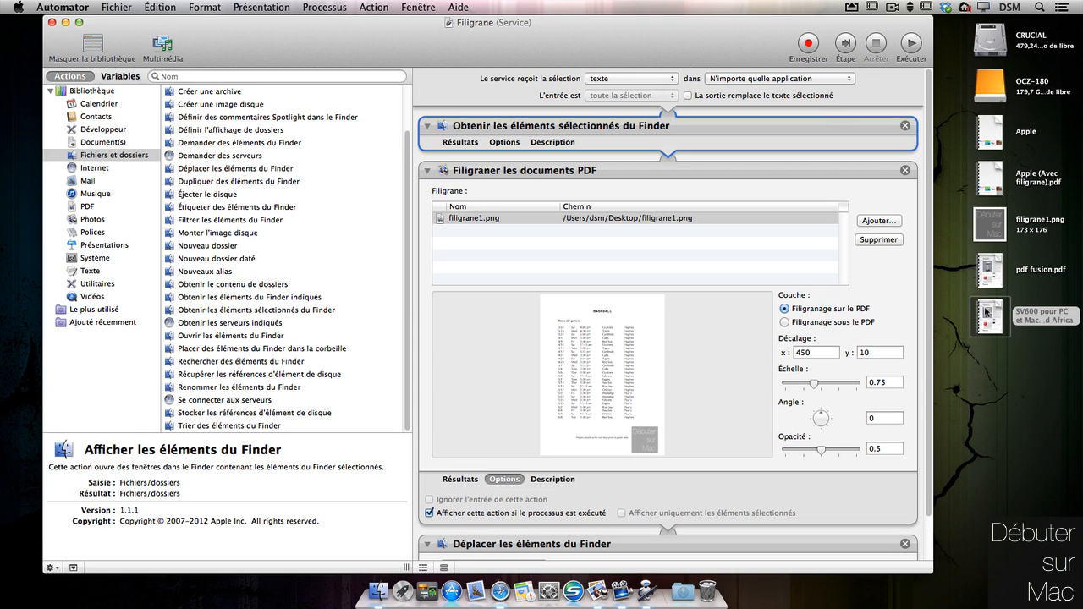
Step: Make the service receive Fichiers PDF in Finder and save it again
right_click(987, 309)
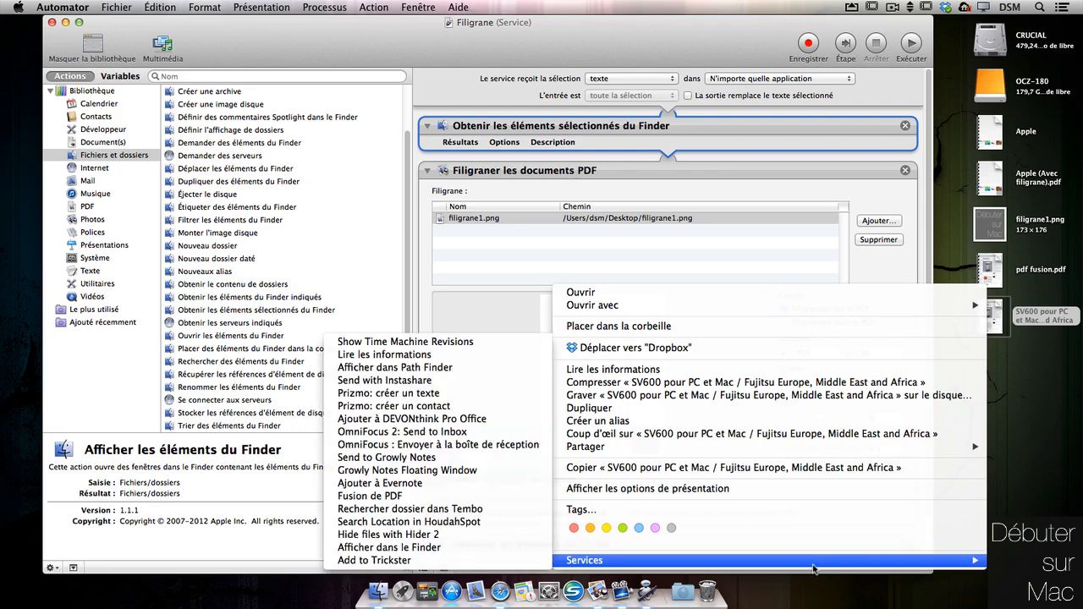
key(Escape)
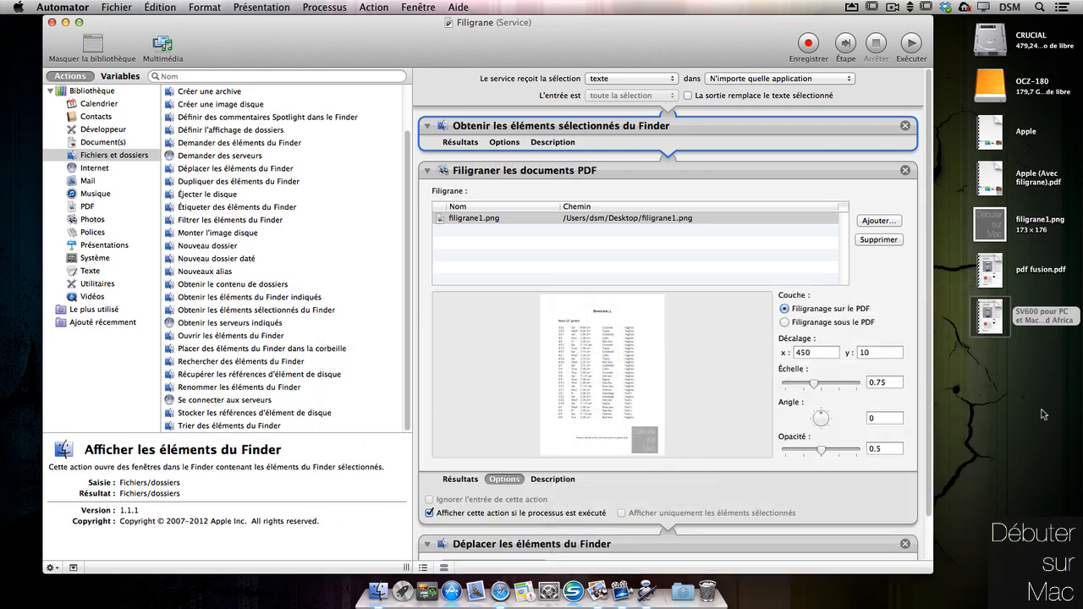
click(651, 79)
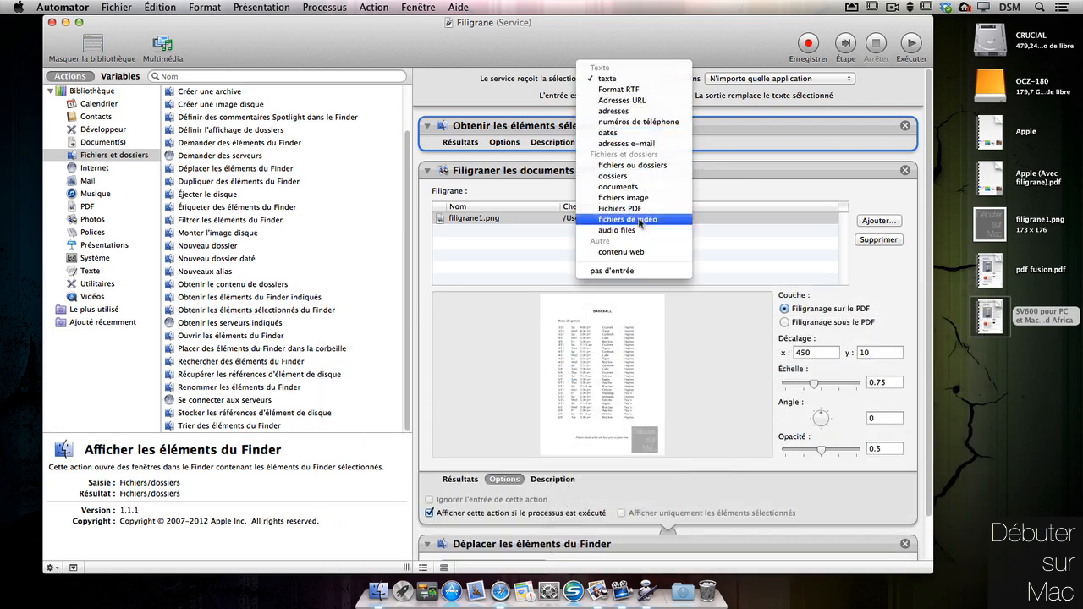
click(643, 209)
click(821, 79)
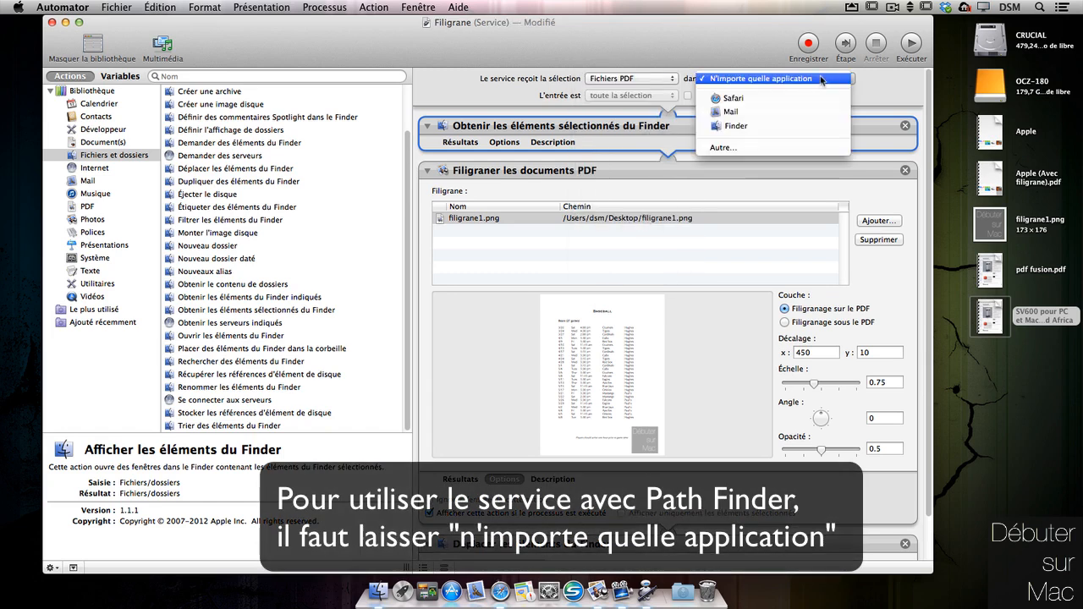
click(804, 125)
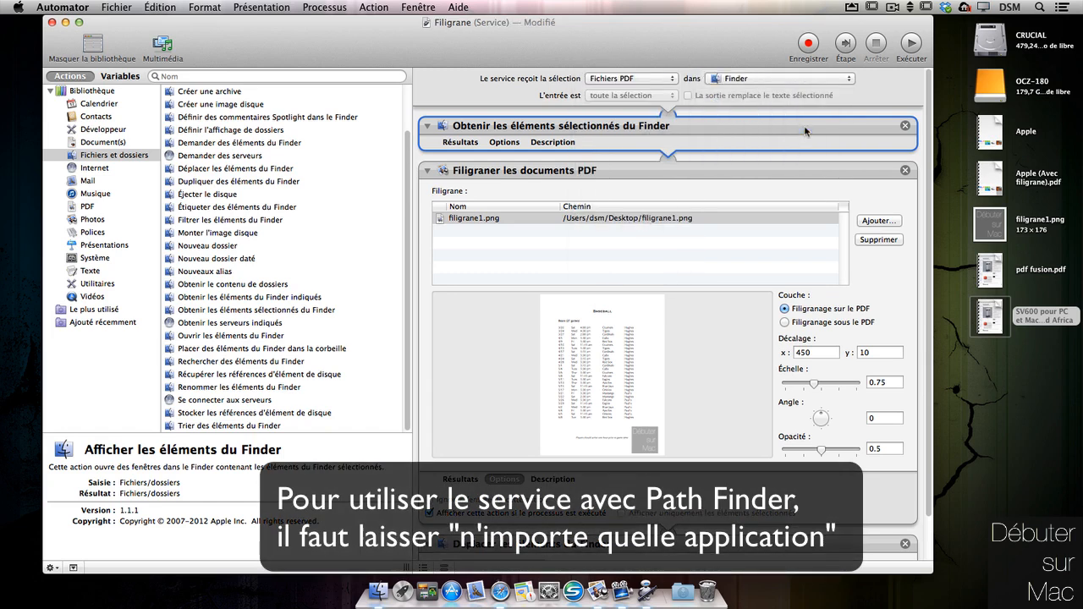
key(super+s)
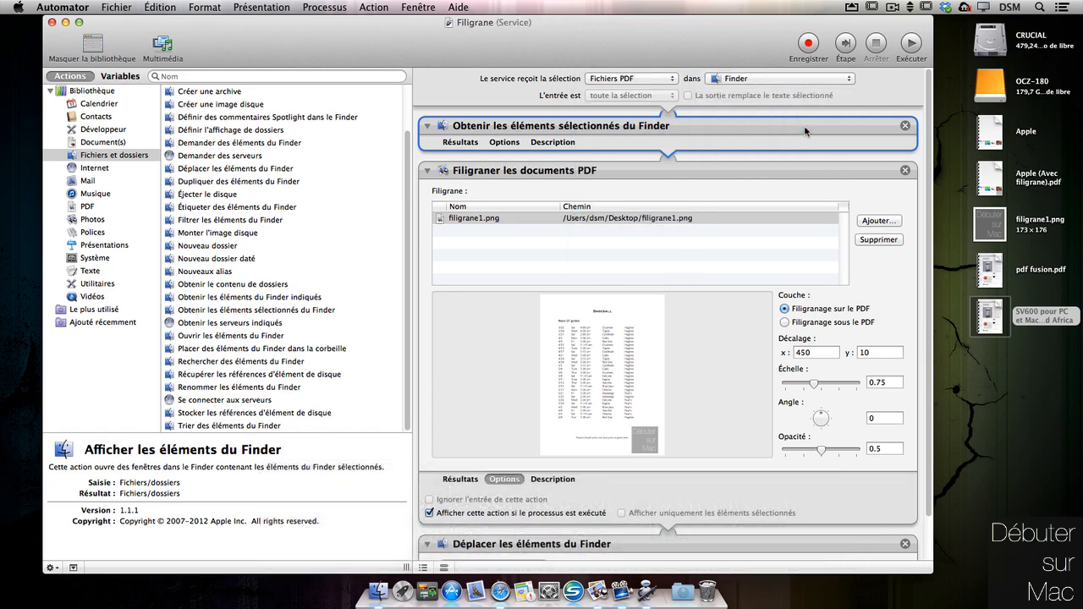
Step: Run Filigrane on the SV600 PDF, removing the duplicate watermark and setting scale 0.87
right_click(994, 315)
mouse_move(808, 562)
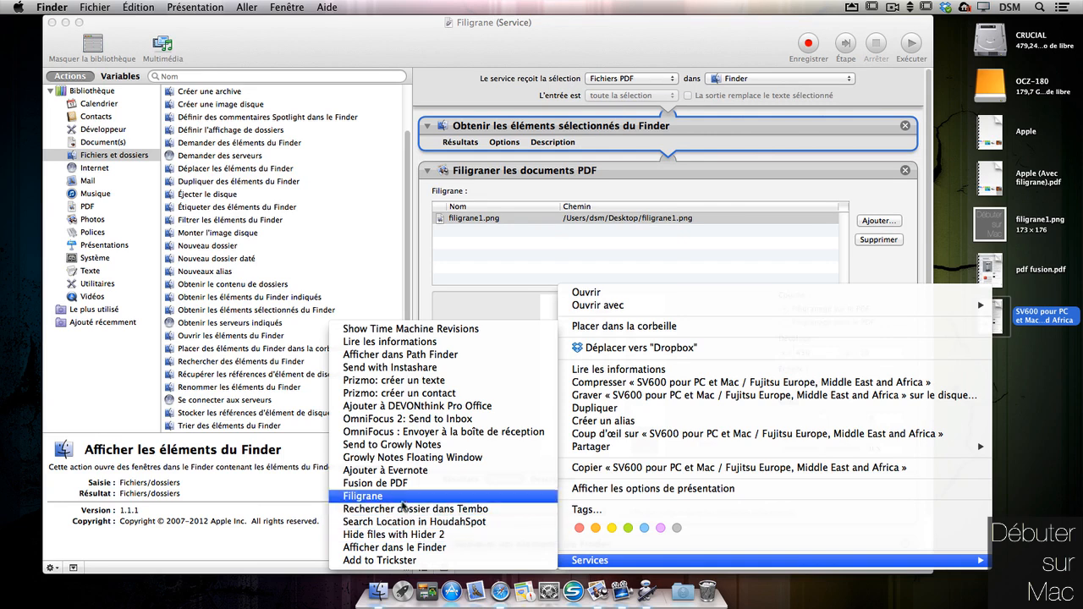
click(364, 495)
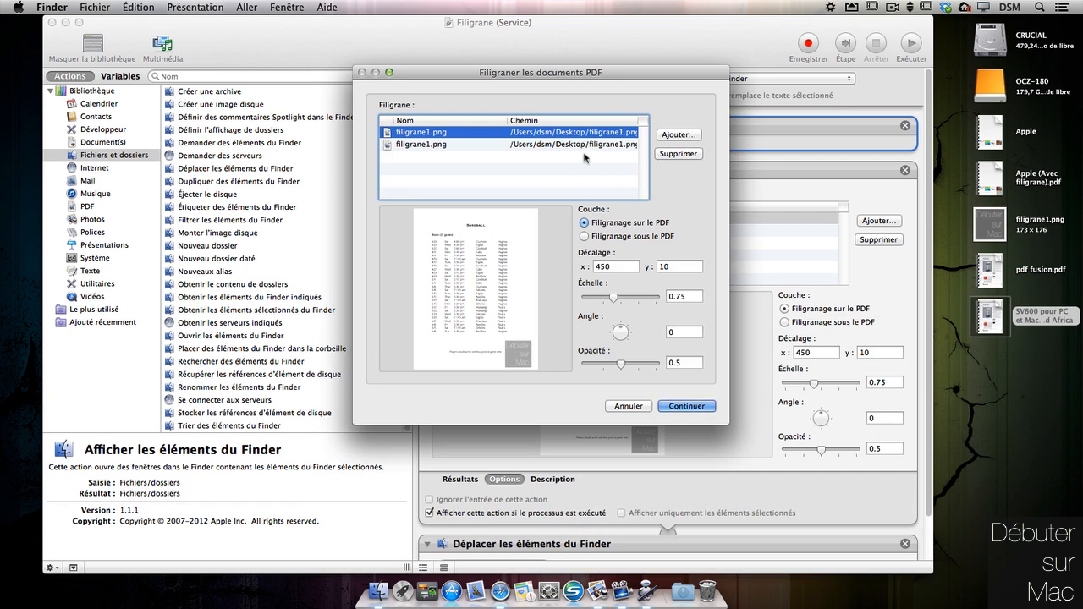
click(633, 146)
click(681, 153)
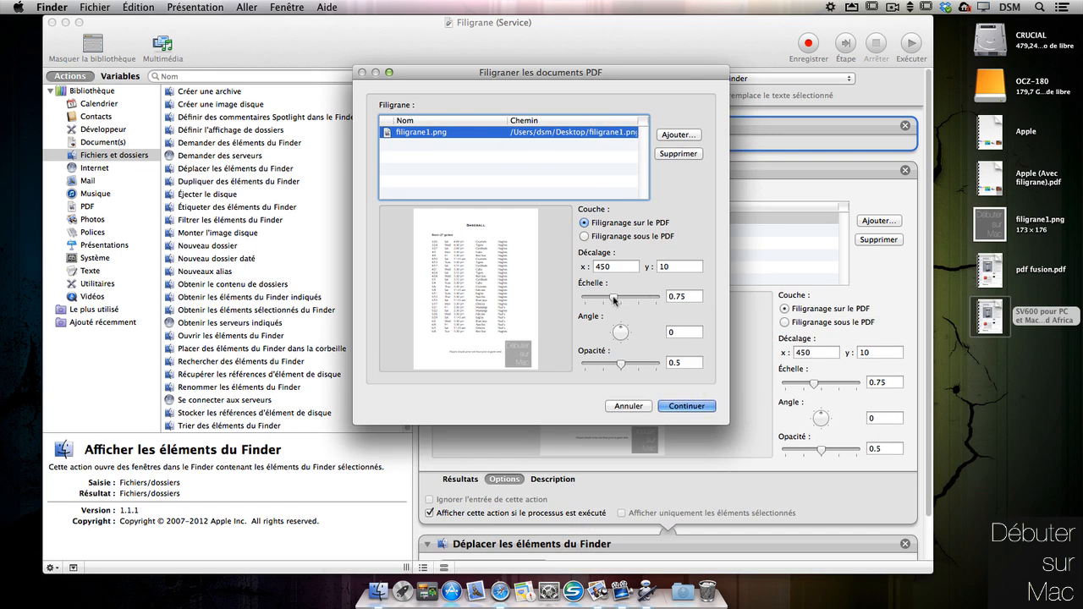
drag(614, 299, 626, 295)
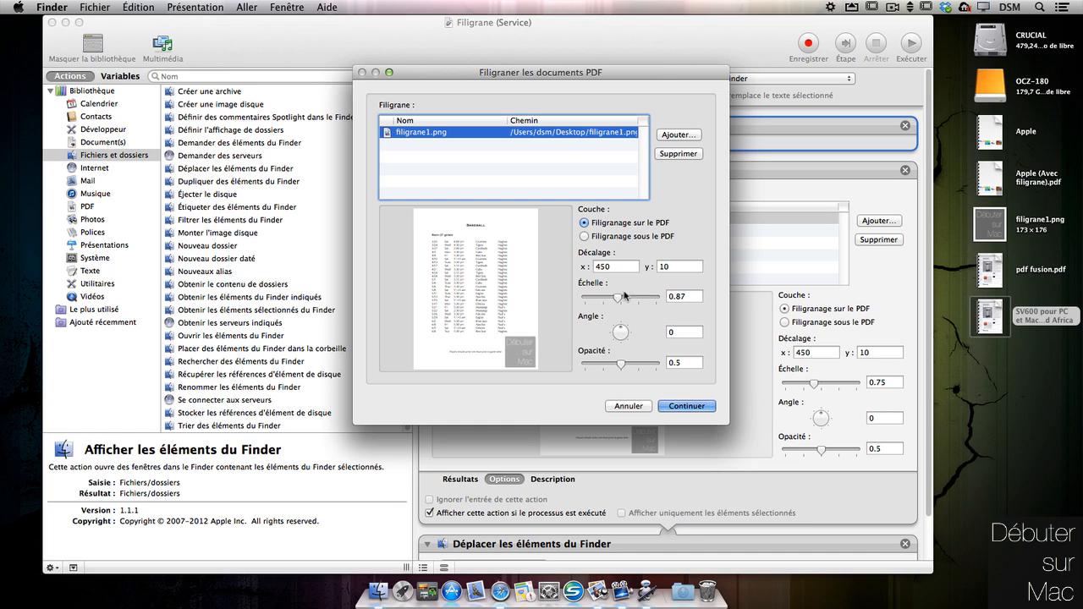
click(700, 408)
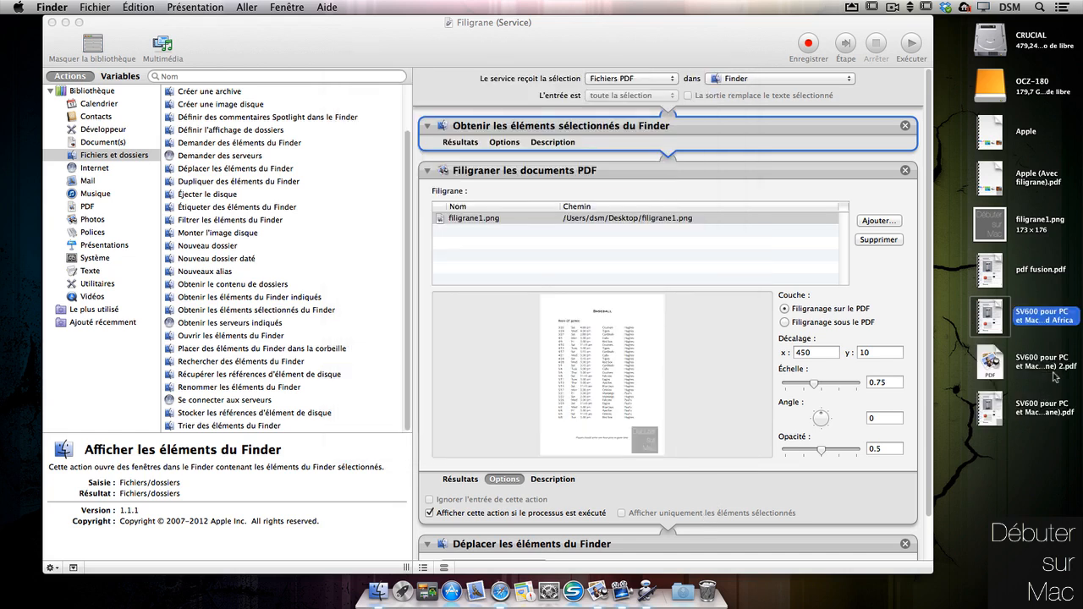
Step: Select the new watermarked SV600 copy and preview its pages
click(1042, 464)
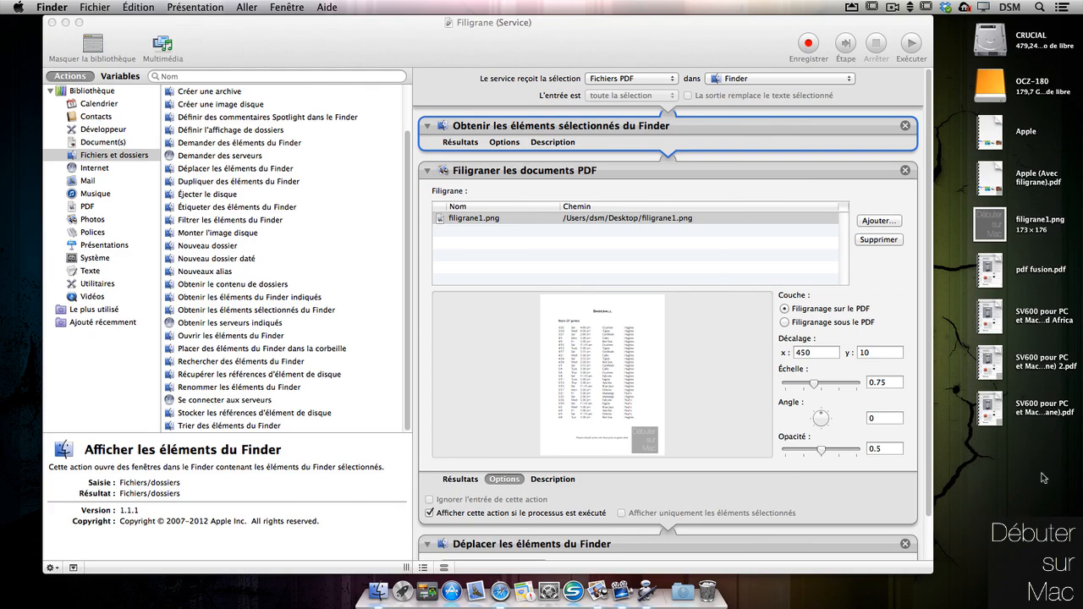
click(1019, 361)
key(space)
click(731, 362)
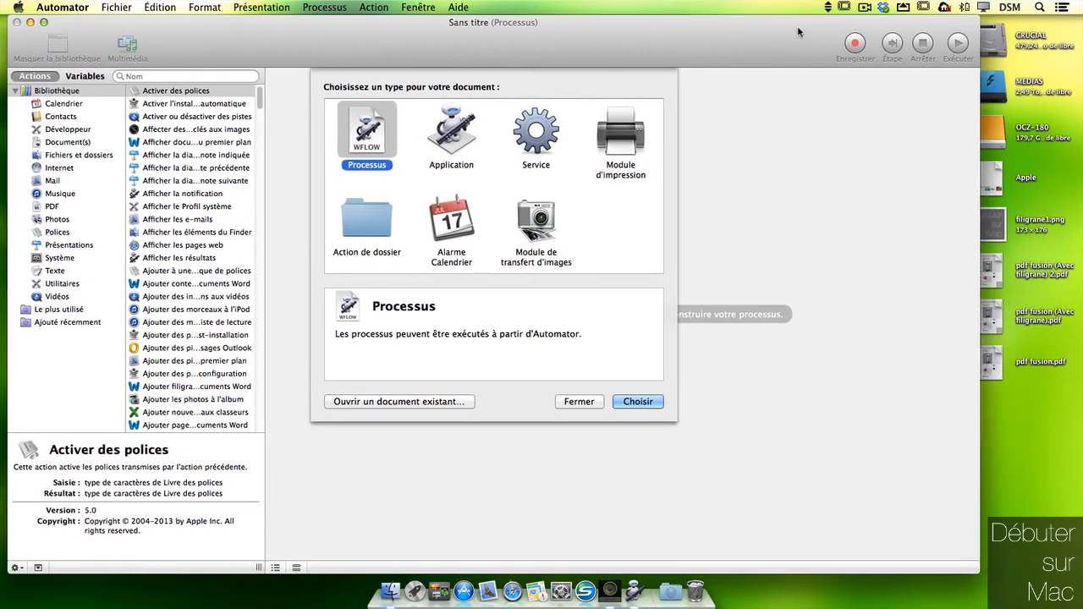
Step: Check the two pdf fusion (Avec filigrane) copies on the desktop, then deselect them
click(1030, 371)
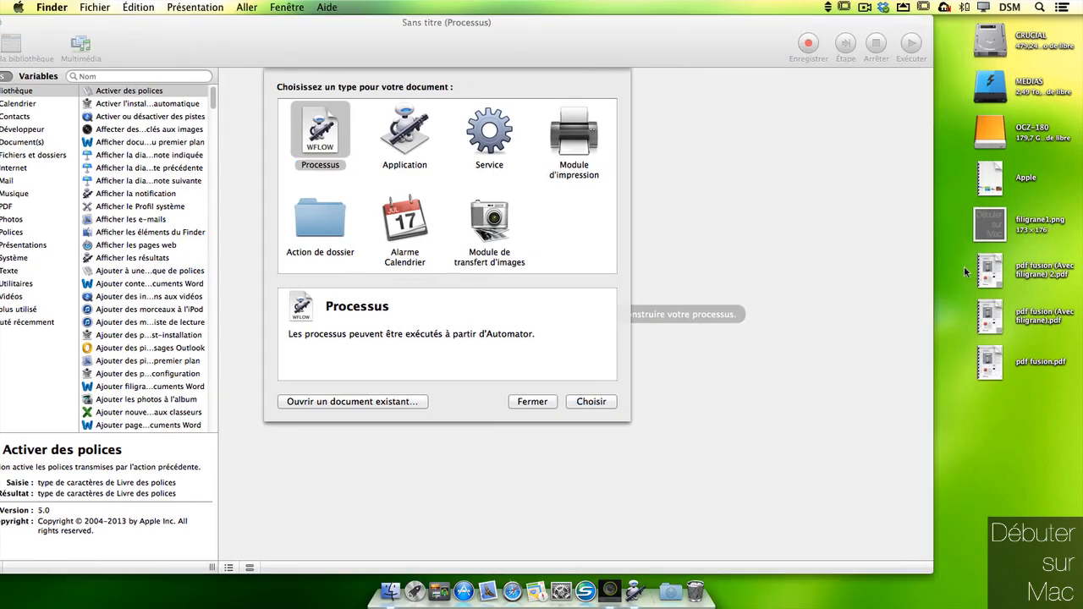
drag(964, 270, 1002, 319)
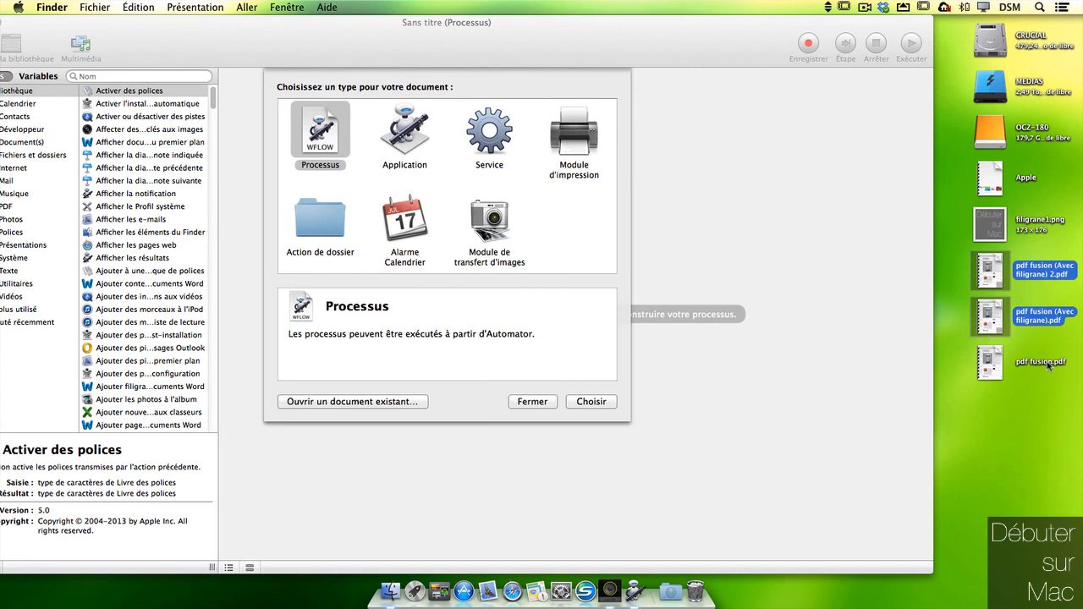
click(1006, 417)
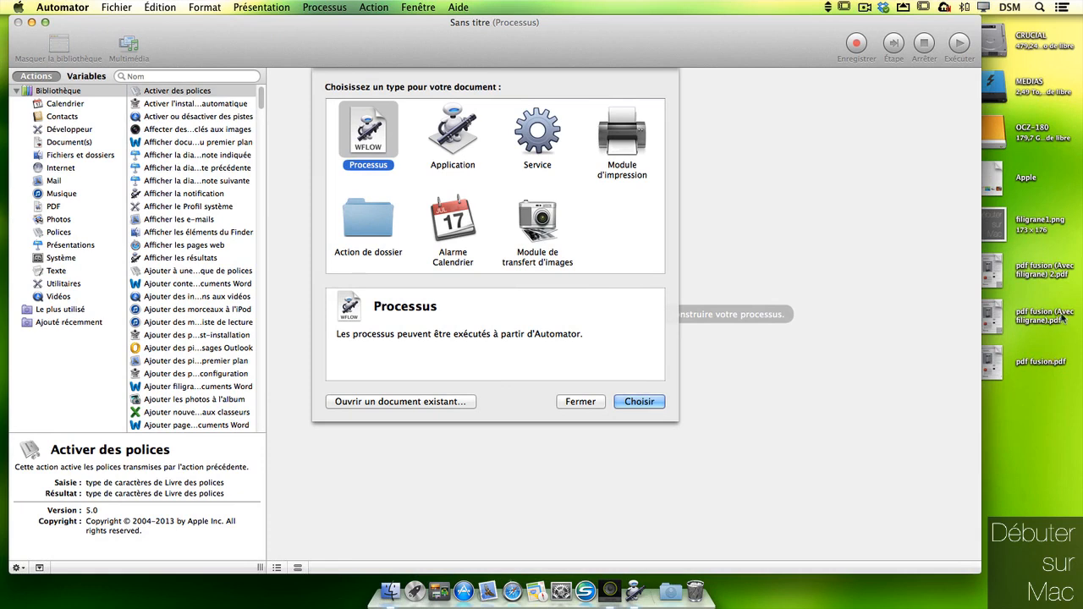
Step: Create a new Service that receives Fichiers PDF in Finder
click(543, 148)
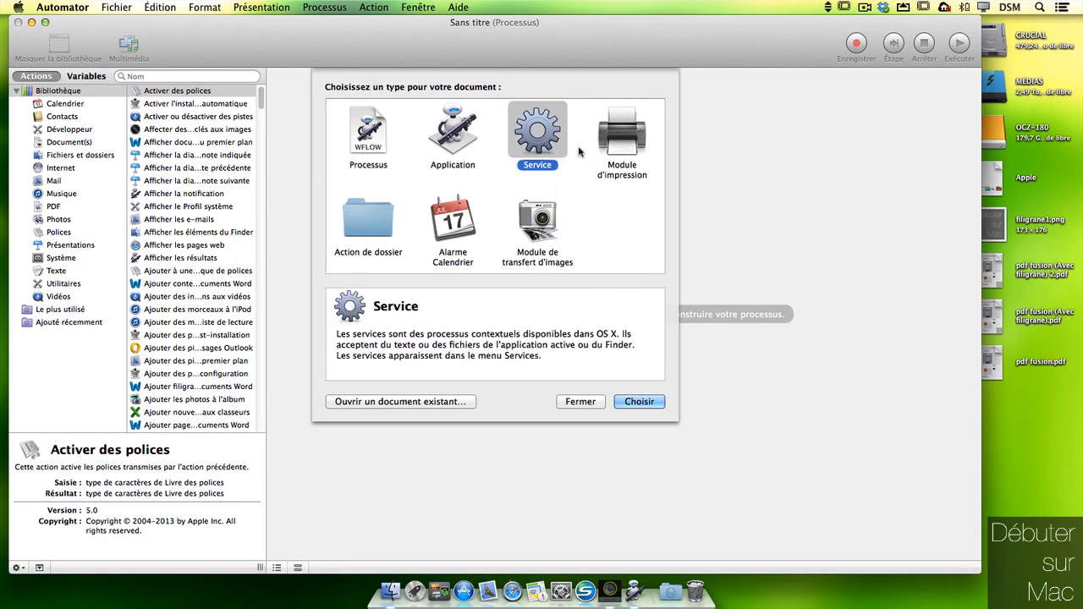
click(639, 400)
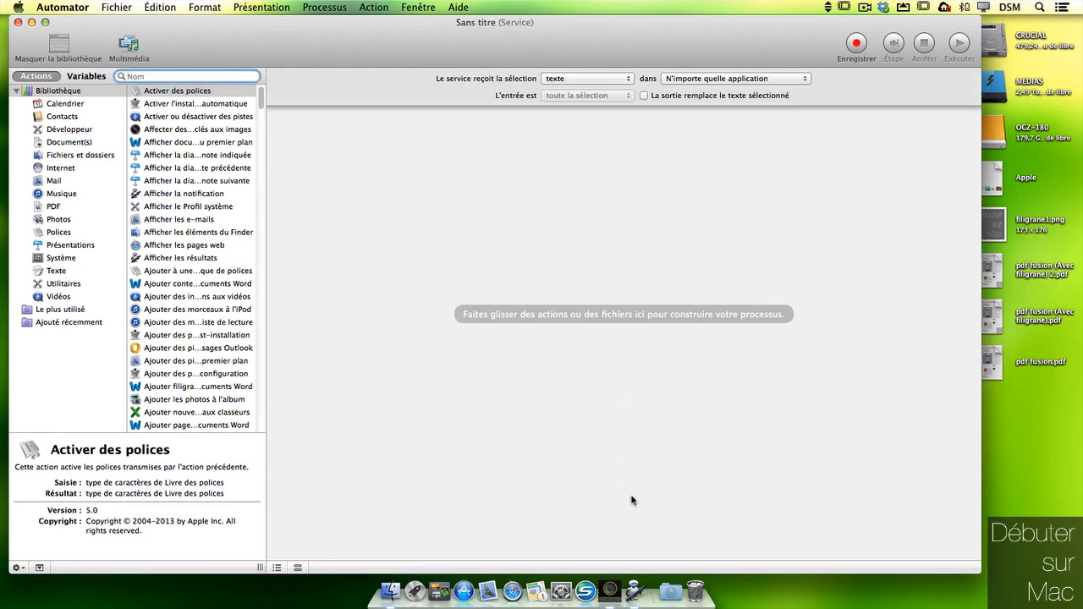
click(627, 79)
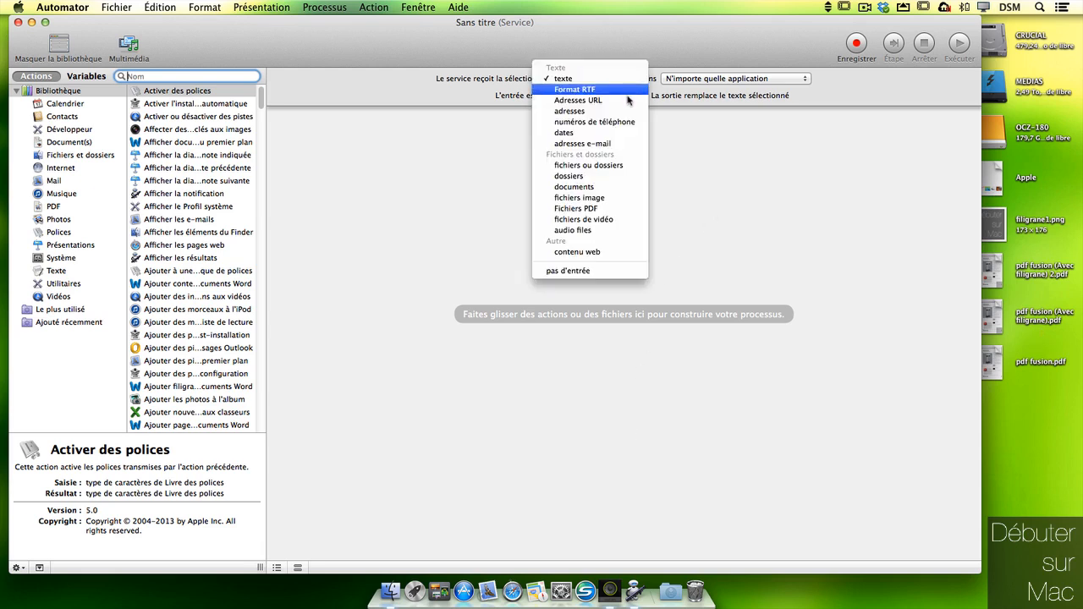
click(630, 208)
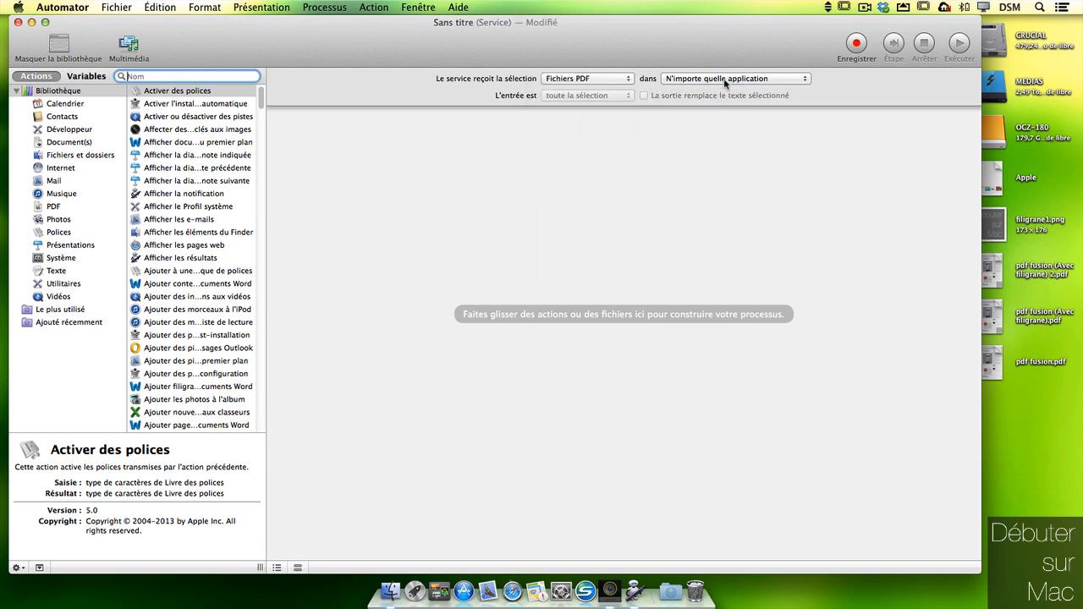
click(725, 79)
click(715, 125)
Step: Add Obtenir les éléments sélectionnés du Finder as the first action, replacing a wrong one
drag(266, 236, 433, 236)
click(58, 219)
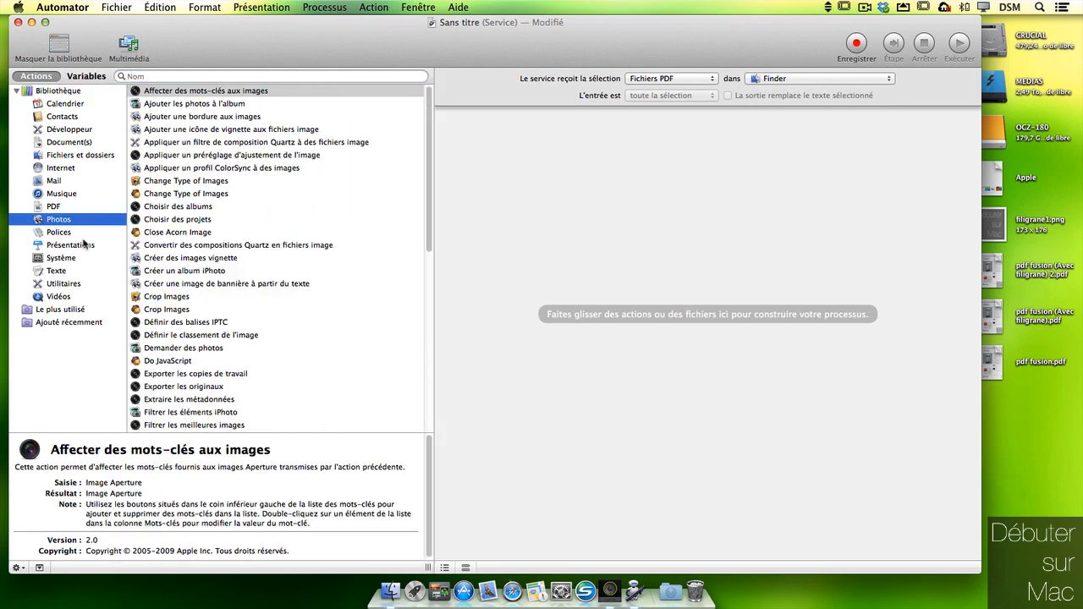
click(108, 207)
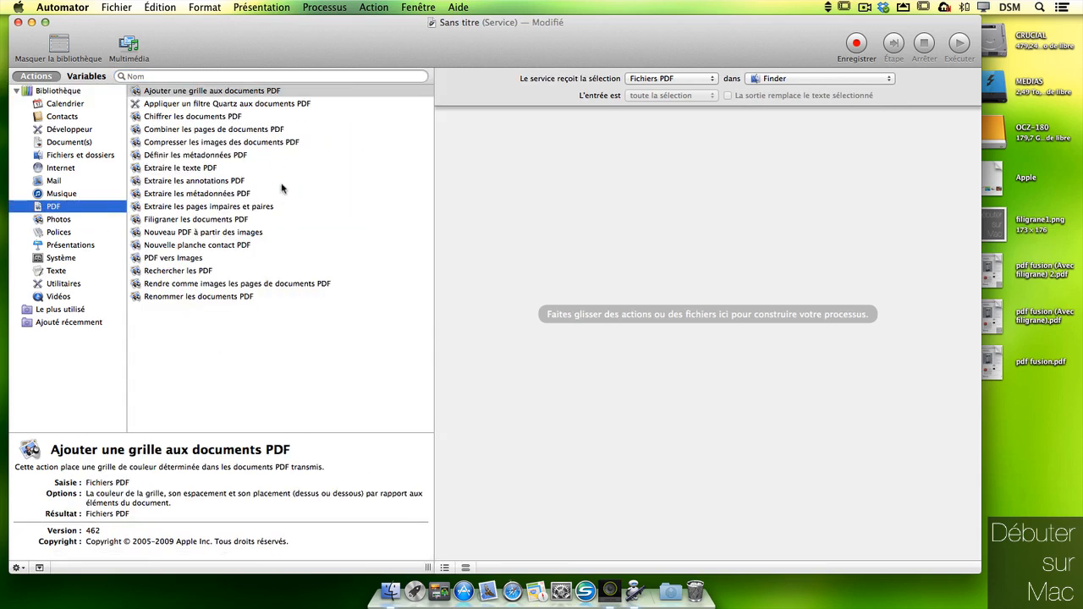
click(80, 158)
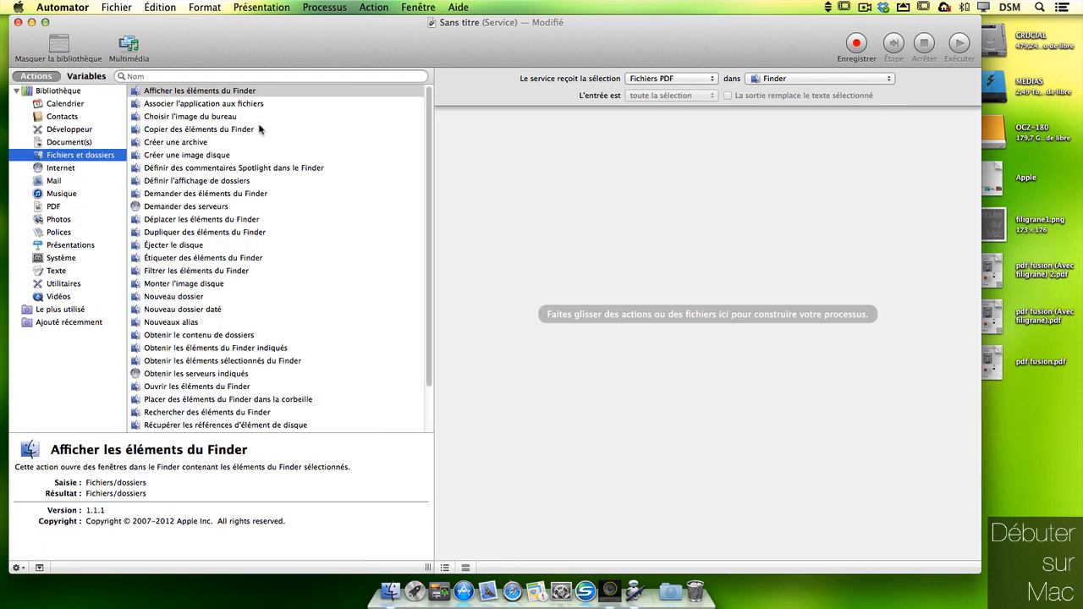
drag(280, 347, 773, 211)
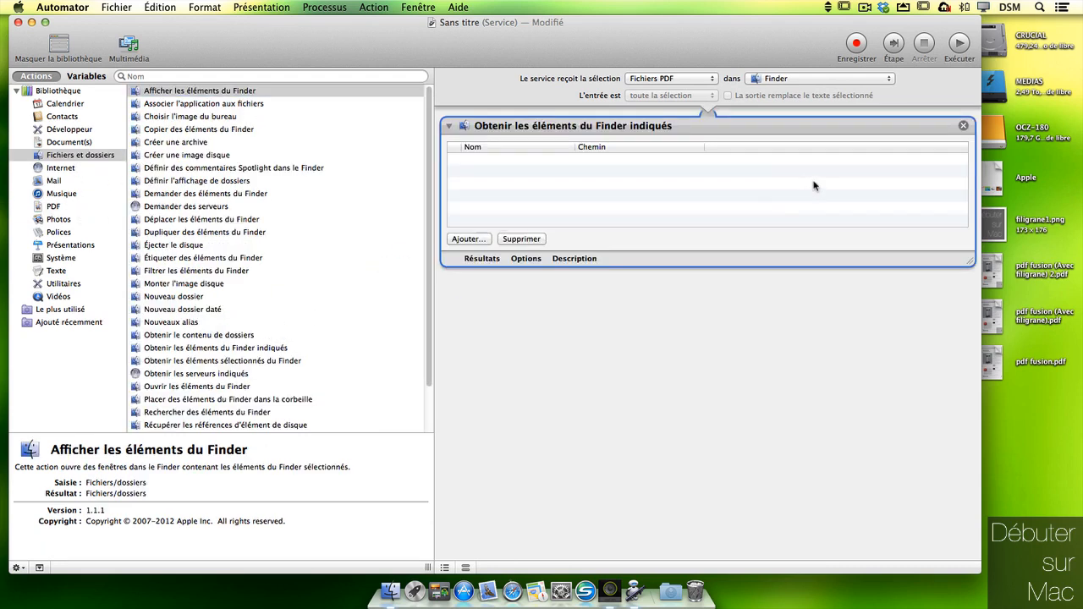
click(963, 126)
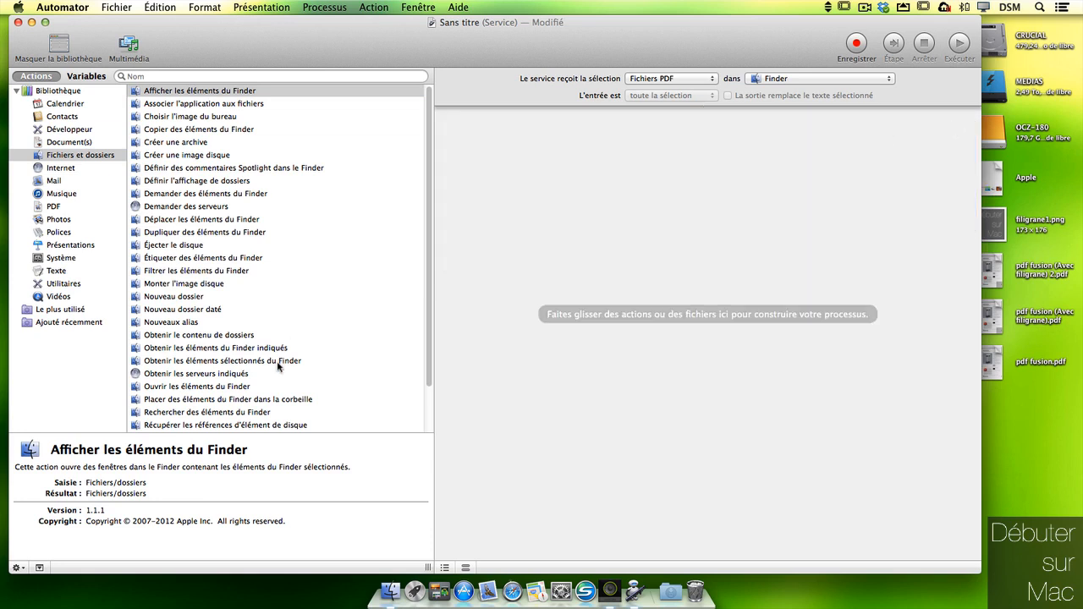
drag(277, 365, 720, 192)
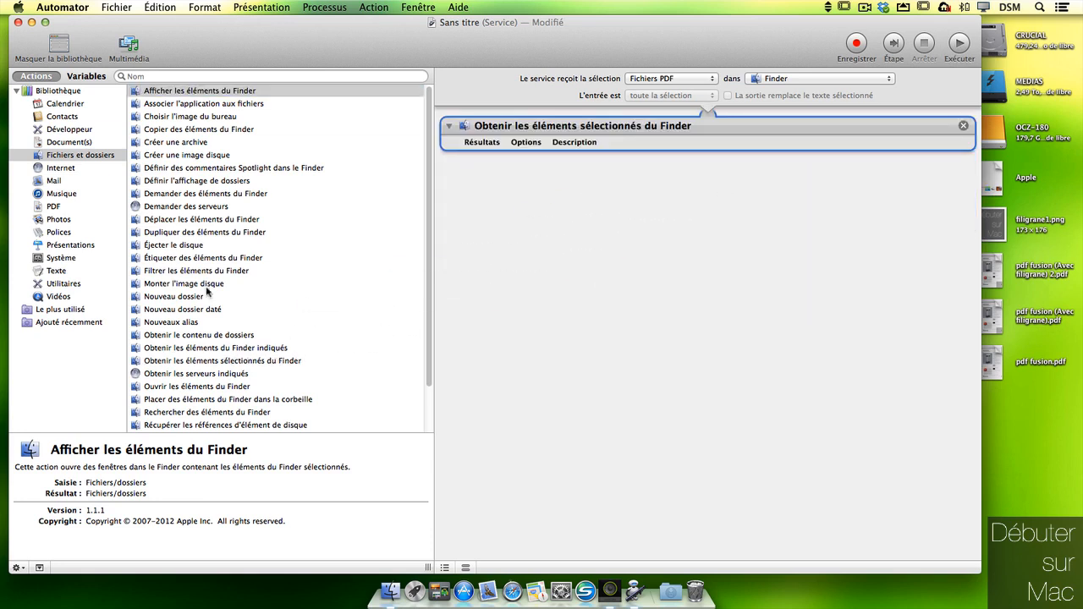
Step: Add Chiffrer les documents PDF and set it to show its password step when run
click(77, 206)
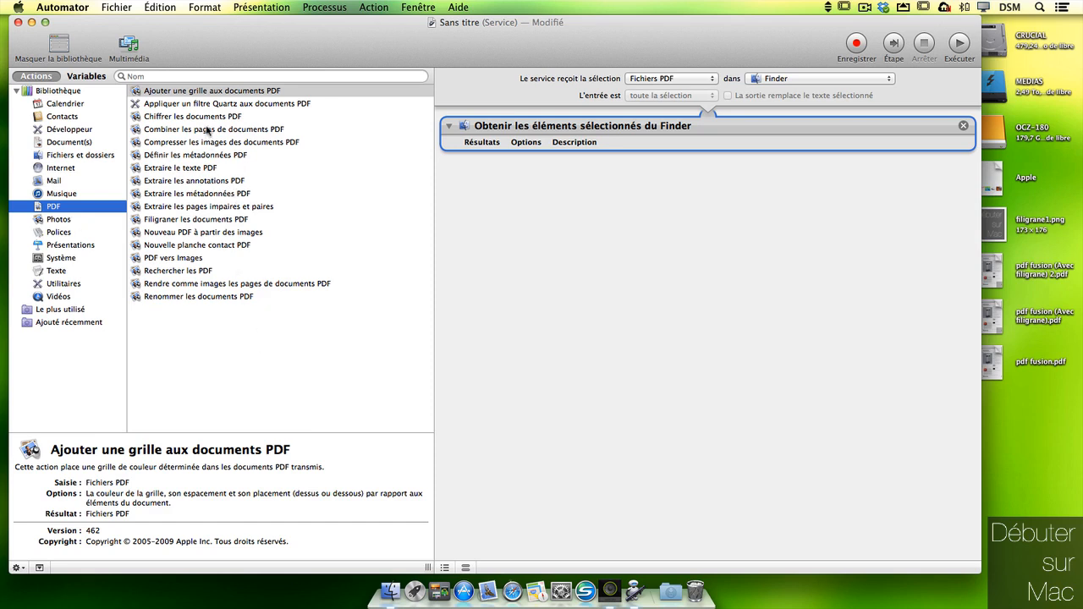
drag(218, 117, 701, 241)
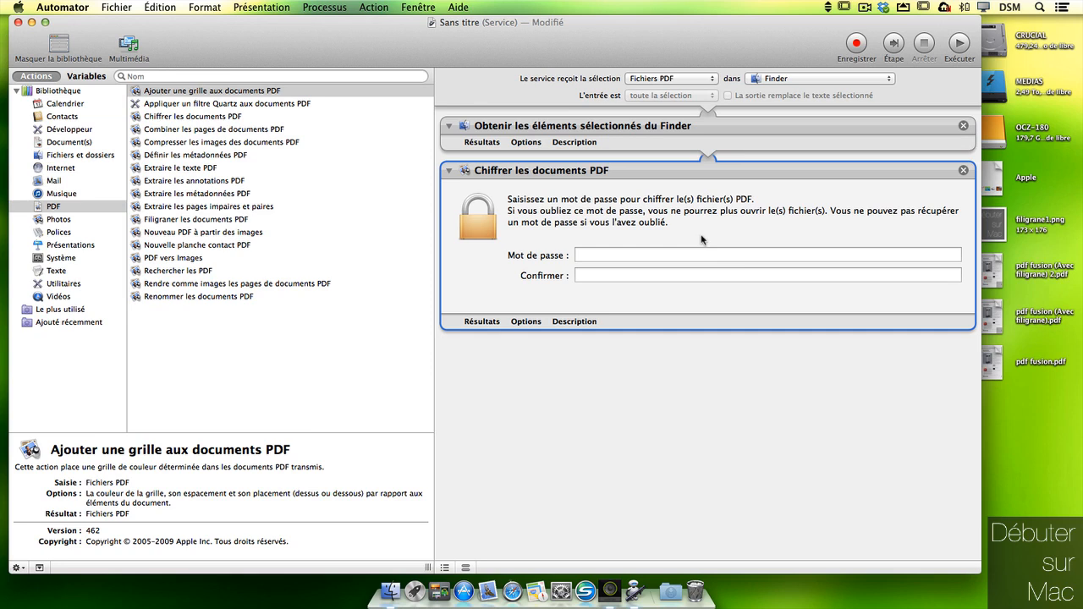
click(737, 255)
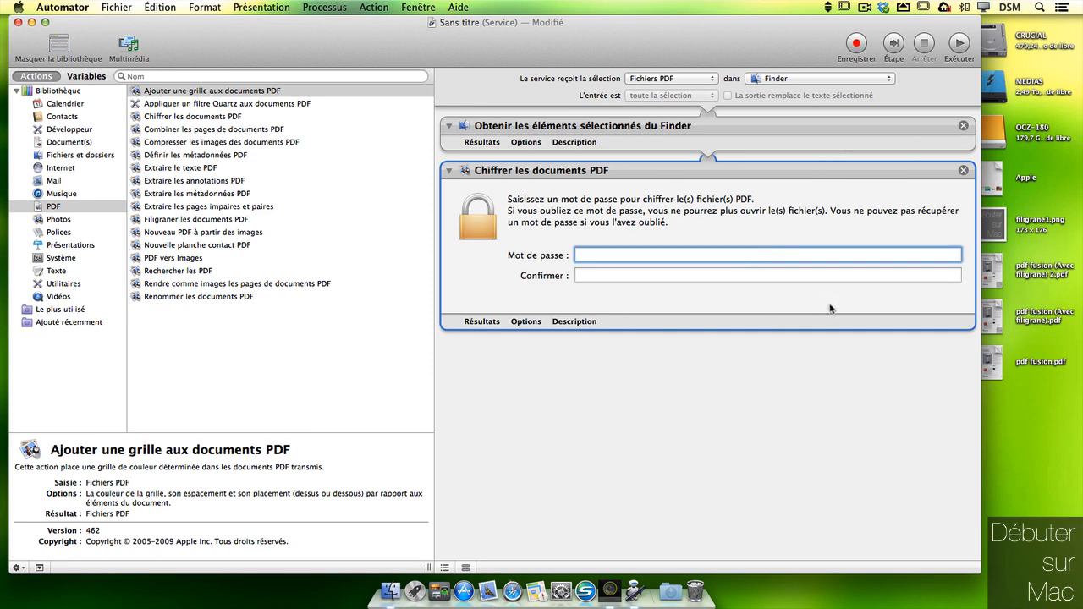
click(526, 321)
click(511, 356)
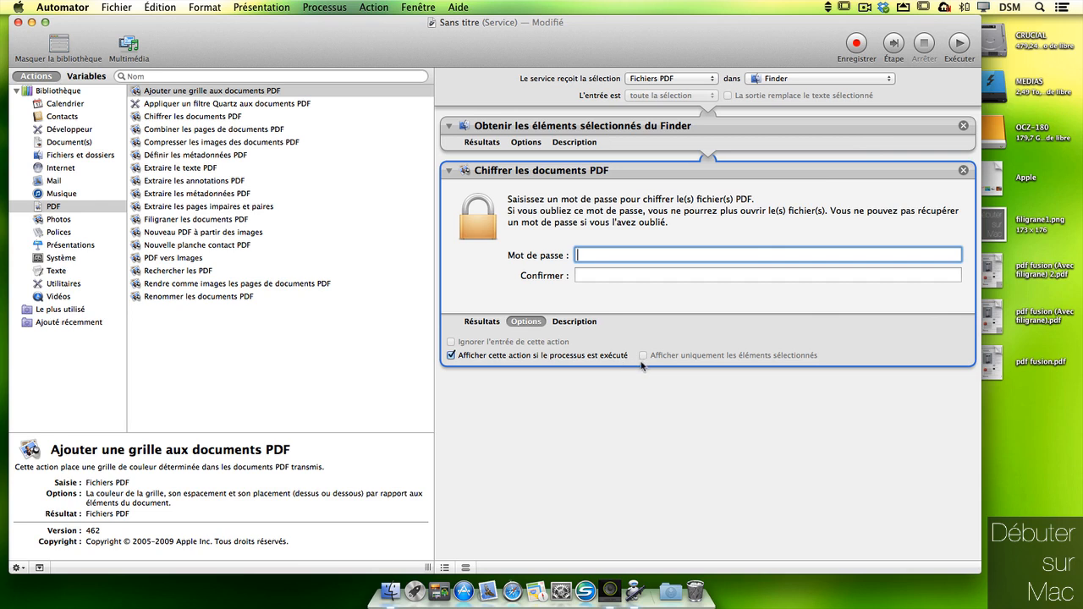
drag(970, 492, 837, 478)
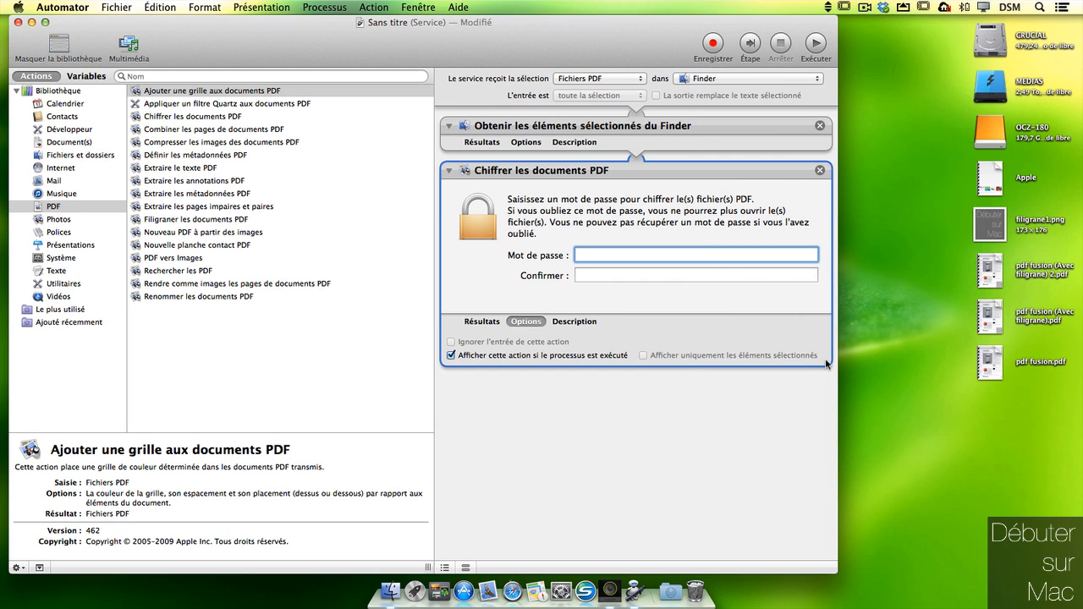
Step: Save the service as Chiffrer PDF
key(super+s)
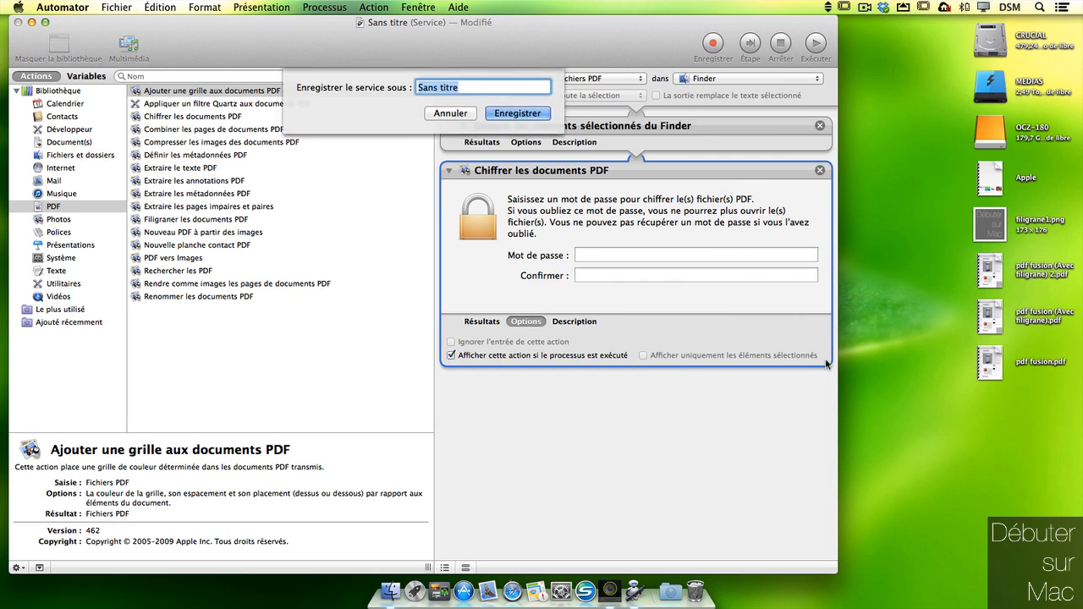
text(Chiffrer PDF)
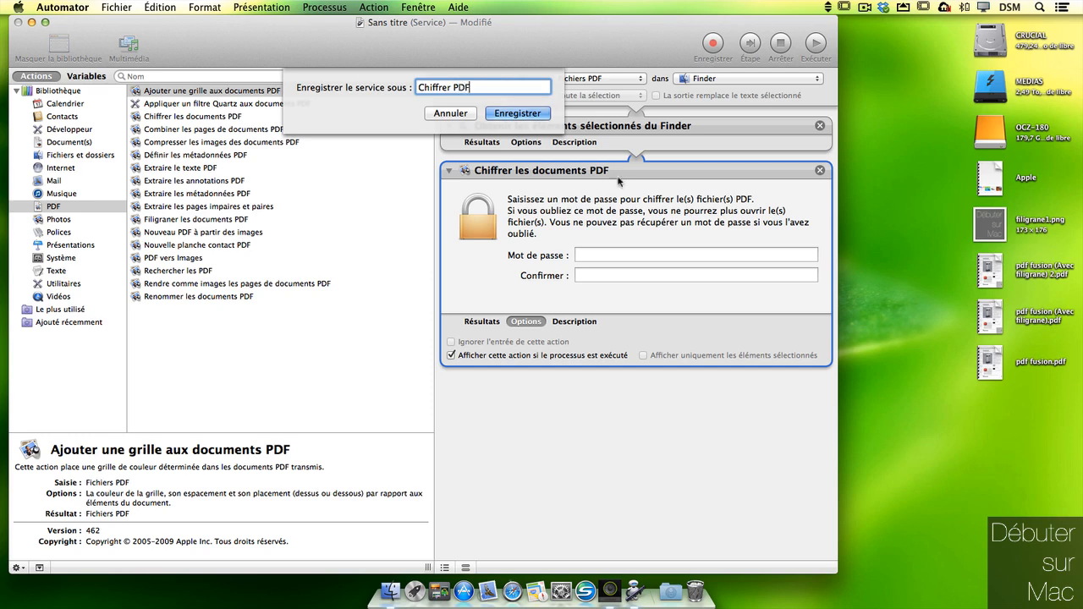
key(Return)
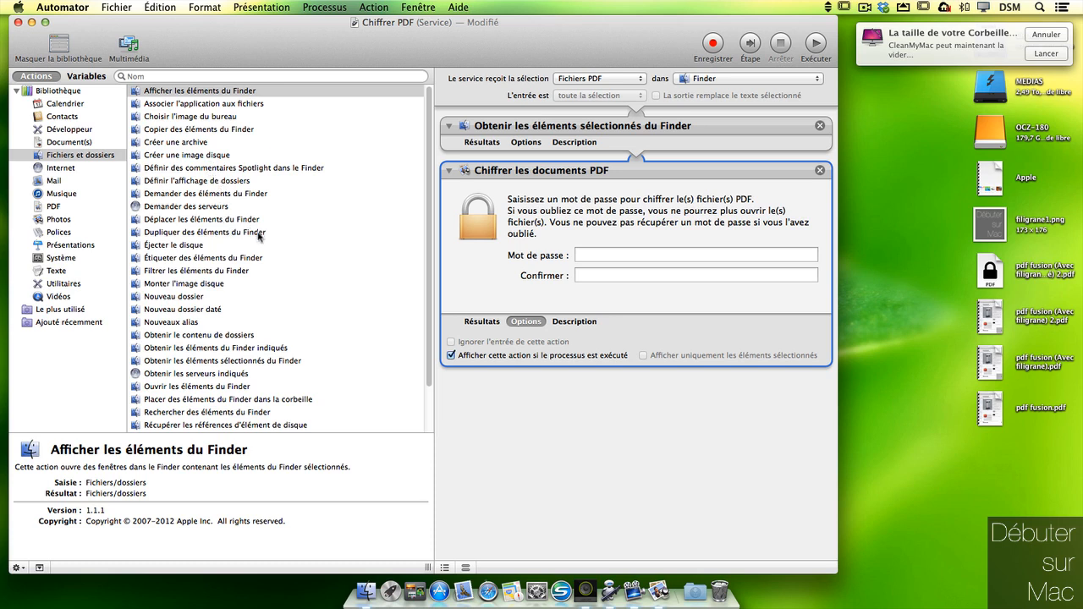
Step: Append Déplacer les éléments du Finder to Bureau and save the service again
drag(248, 219, 682, 450)
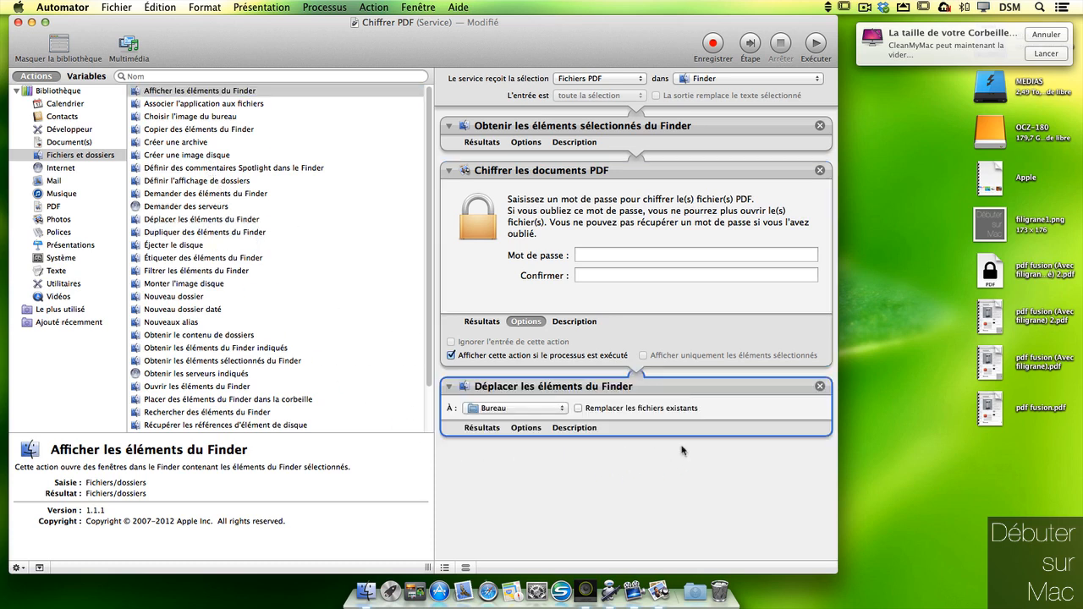
click(526, 322)
click(526, 321)
key(super+s)
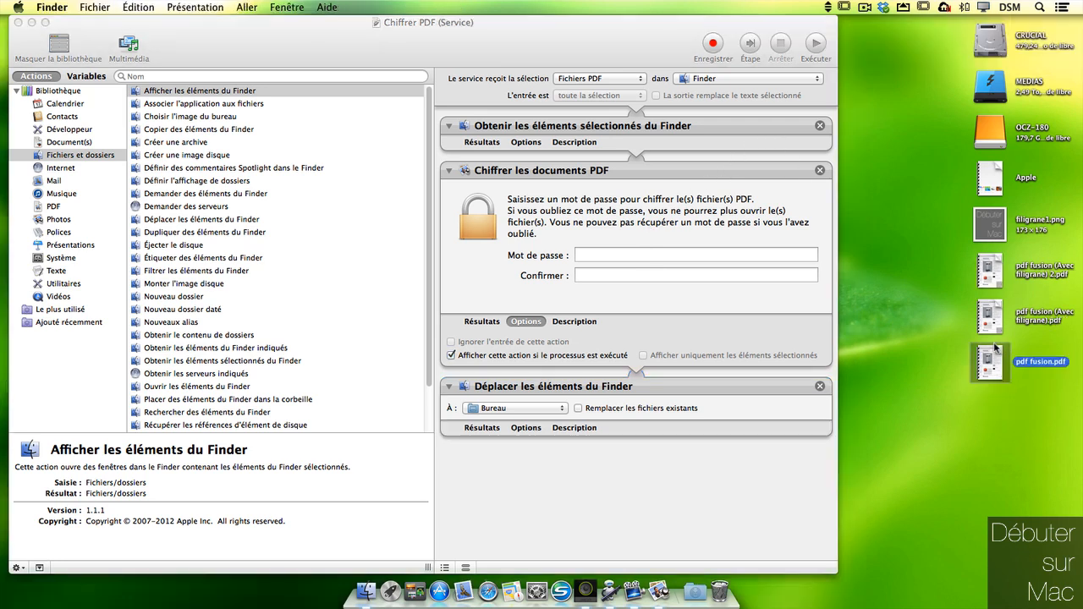
Step: Encrypt pdf fusion.pdf with Chiffrer PDF using a password, then open the chiffré copy in Aperçu
right_click(991, 363)
mouse_move(917, 556)
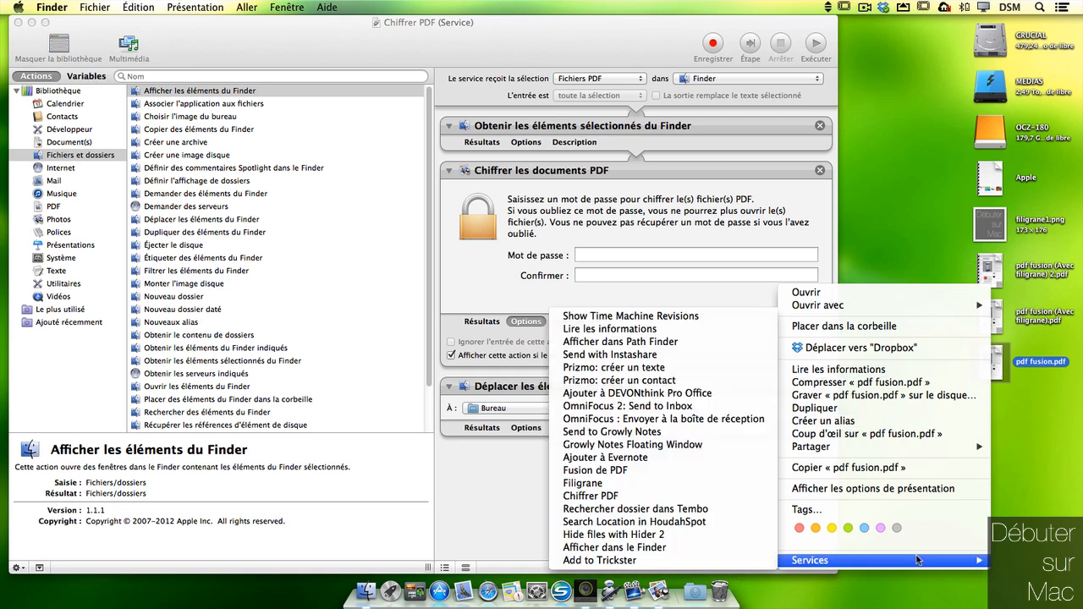
click(629, 499)
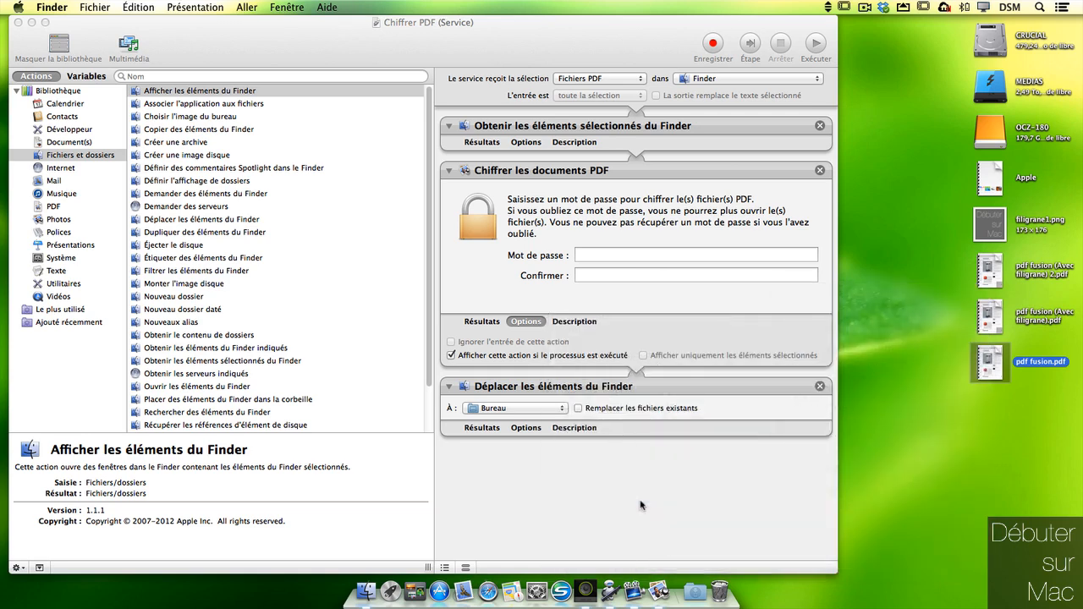
text(•••)
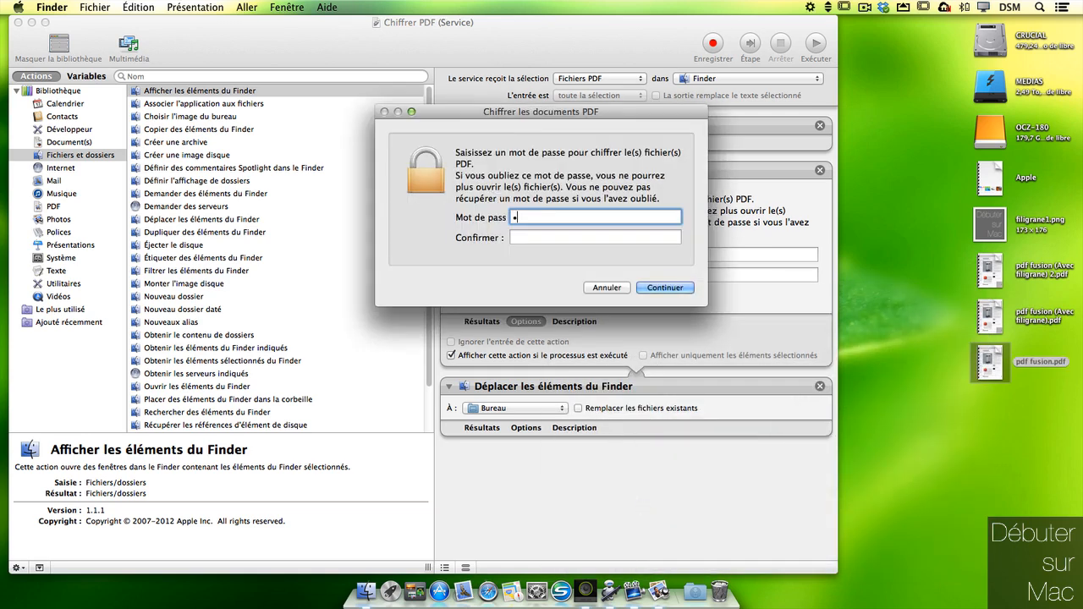
text(•)
key(Tab)
text(••••)
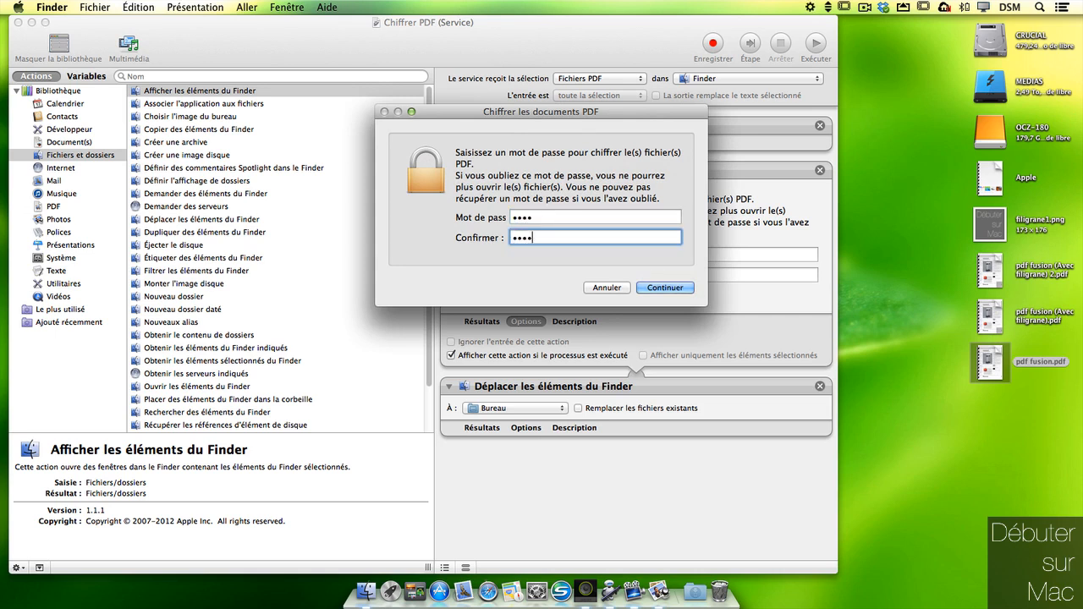
click(664, 288)
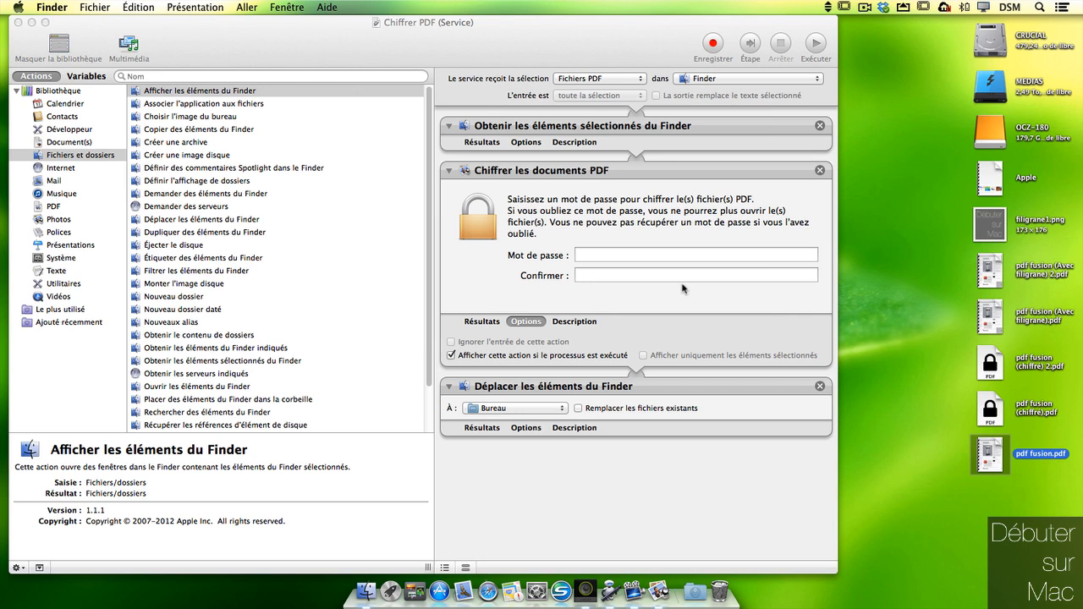
double_click(1018, 404)
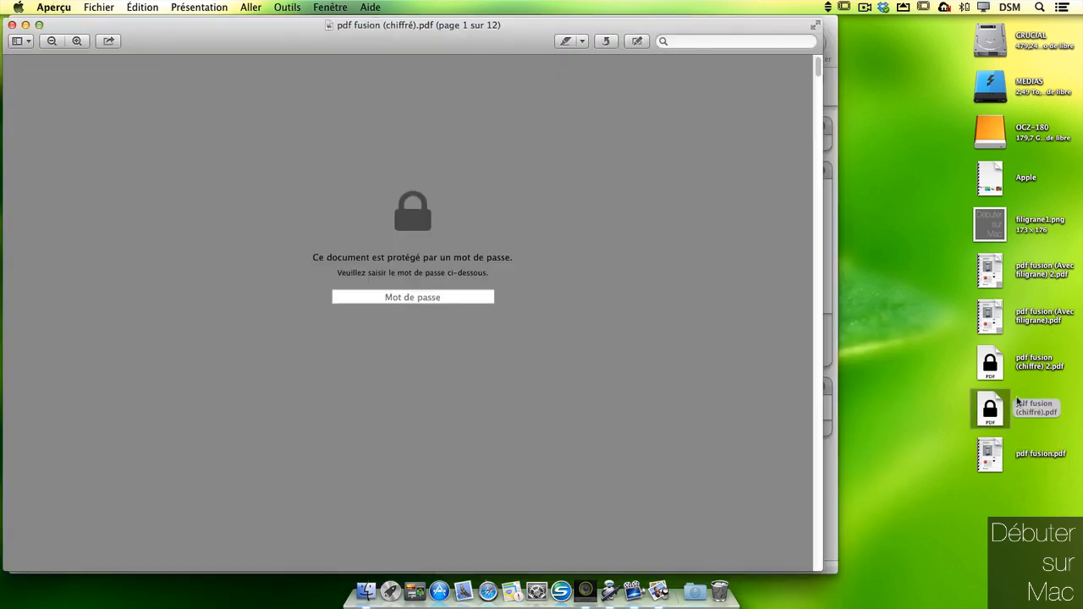
Step: Unlock pdf fusion (chiffré).pdf with its password, close it, then select both encrypted copies in Finder
click(485, 299)
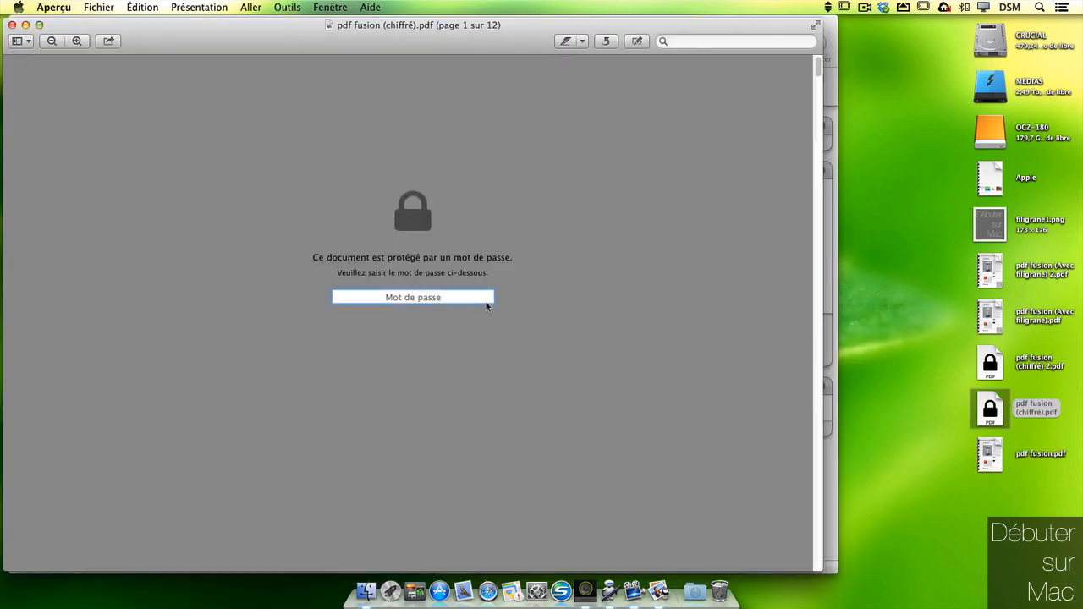
text(1234)
key(Return)
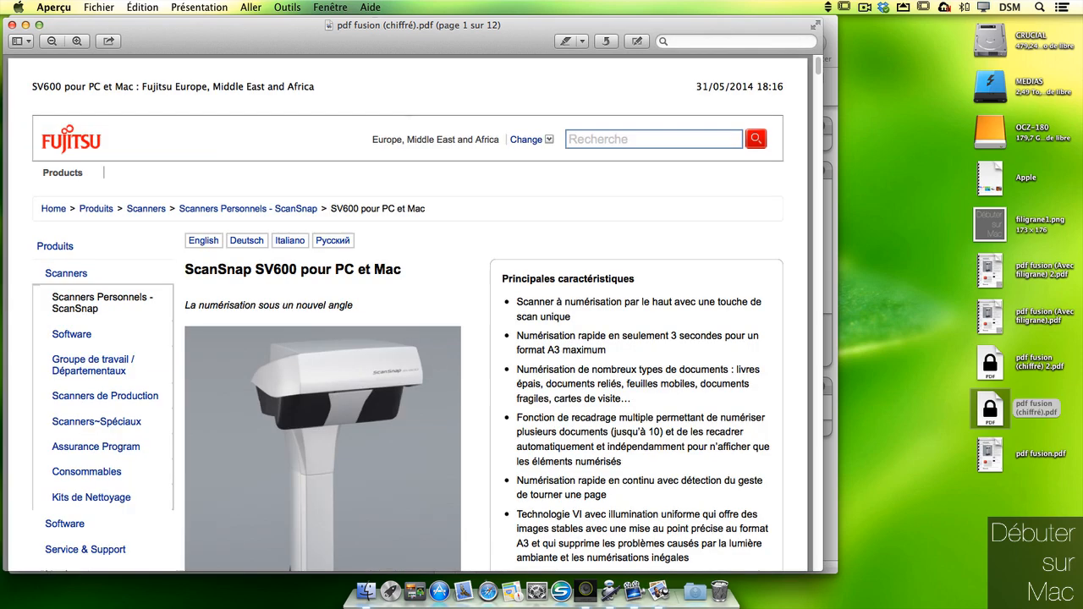
click(12, 24)
click(969, 487)
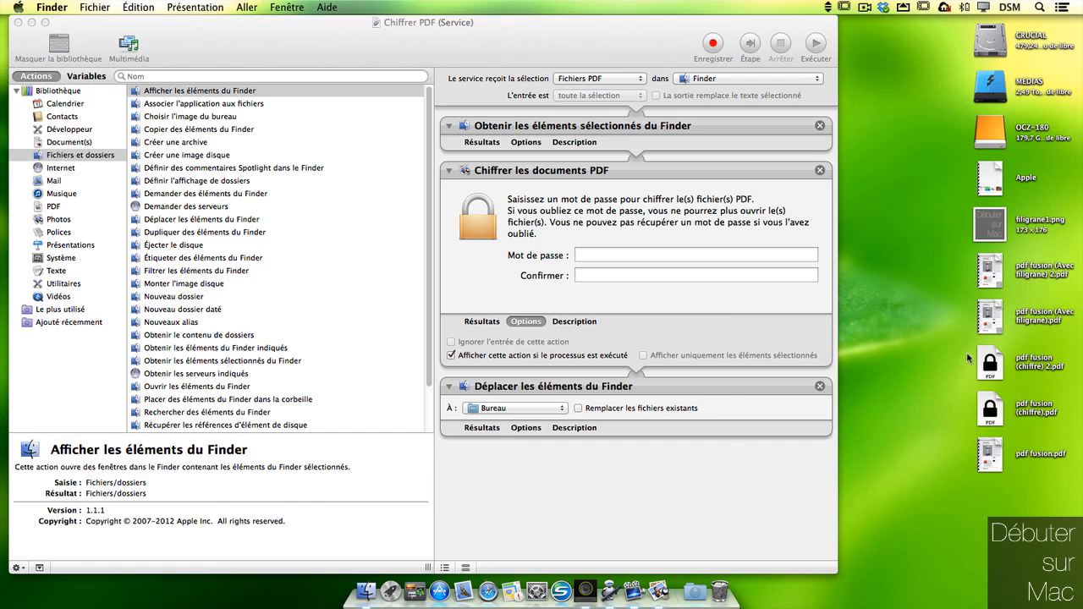
drag(969, 359, 1019, 410)
Step: Trash both encrypted copies and run the Chiffrer PDF service again on the selected PDF
key(super+BackSpace)
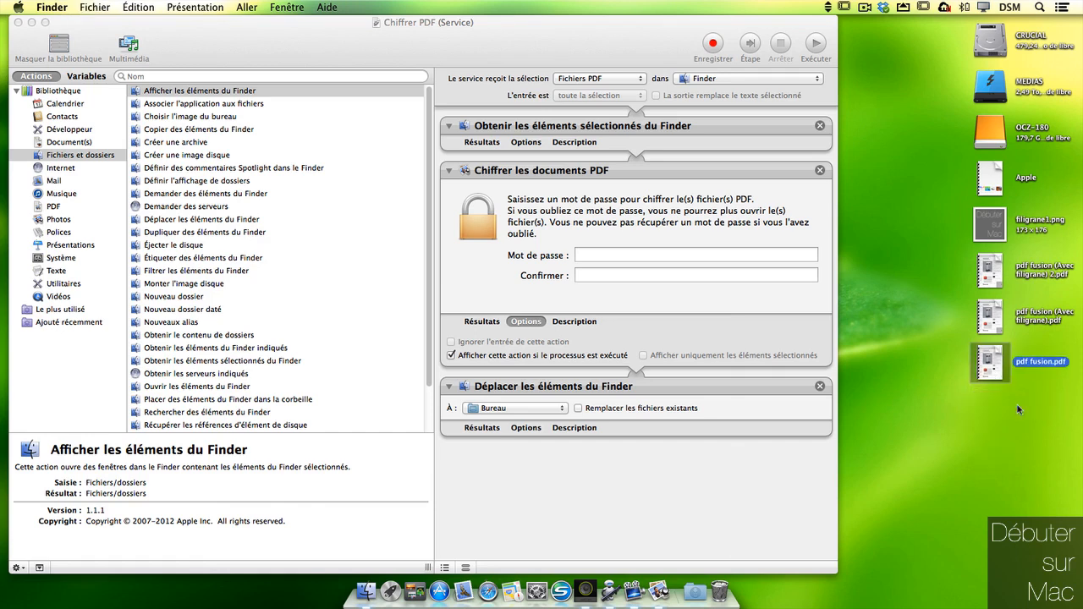
right_click(989, 317)
click(554, 500)
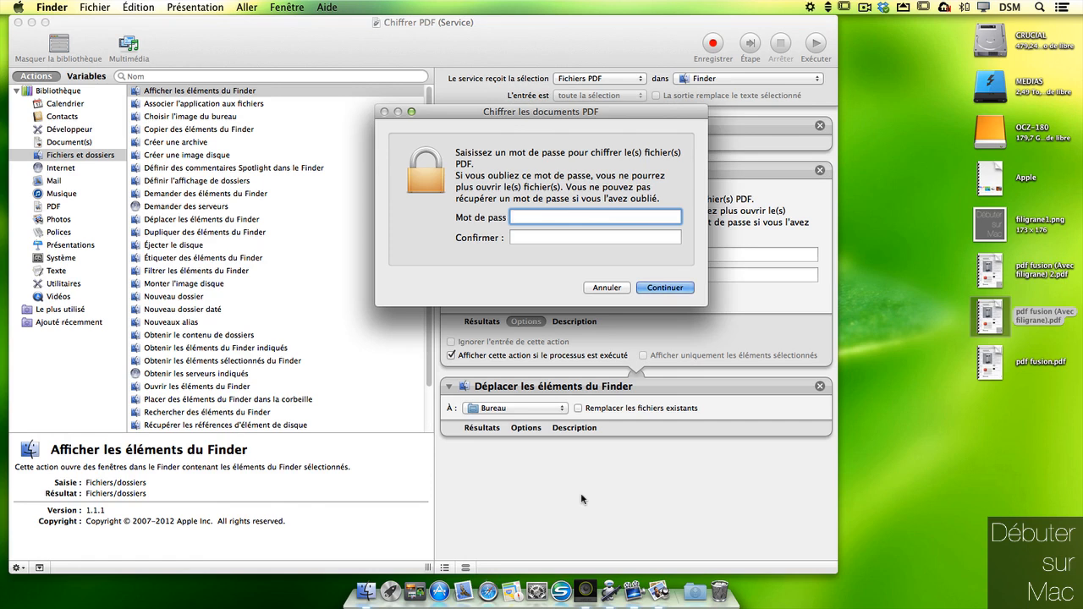
Step: Enter the encryption password, confirm it, and continue
text(••••)
key(Tab)
text(••••)
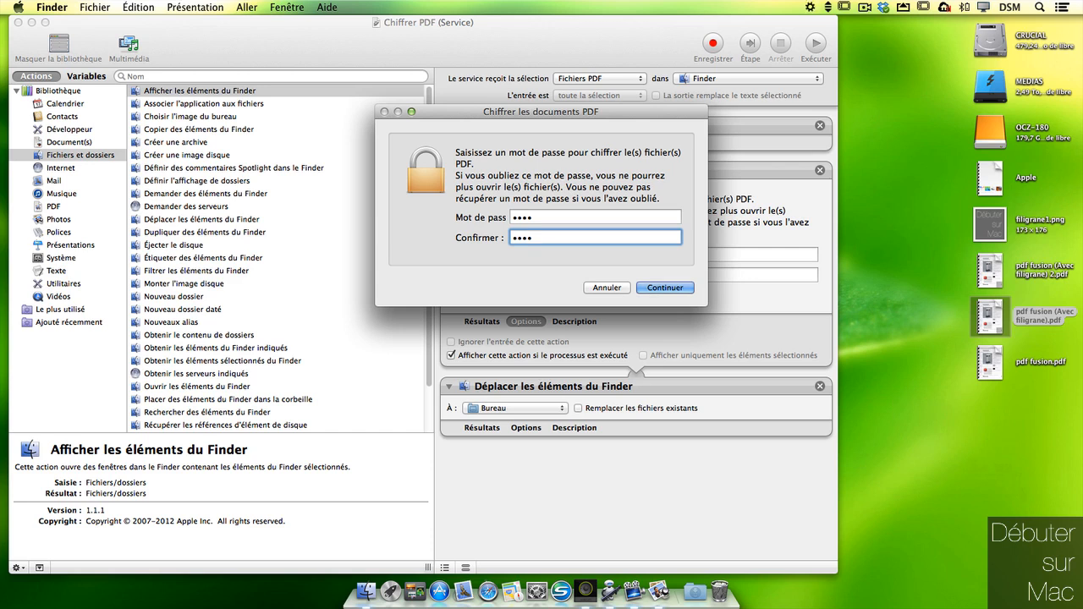
key(Return)
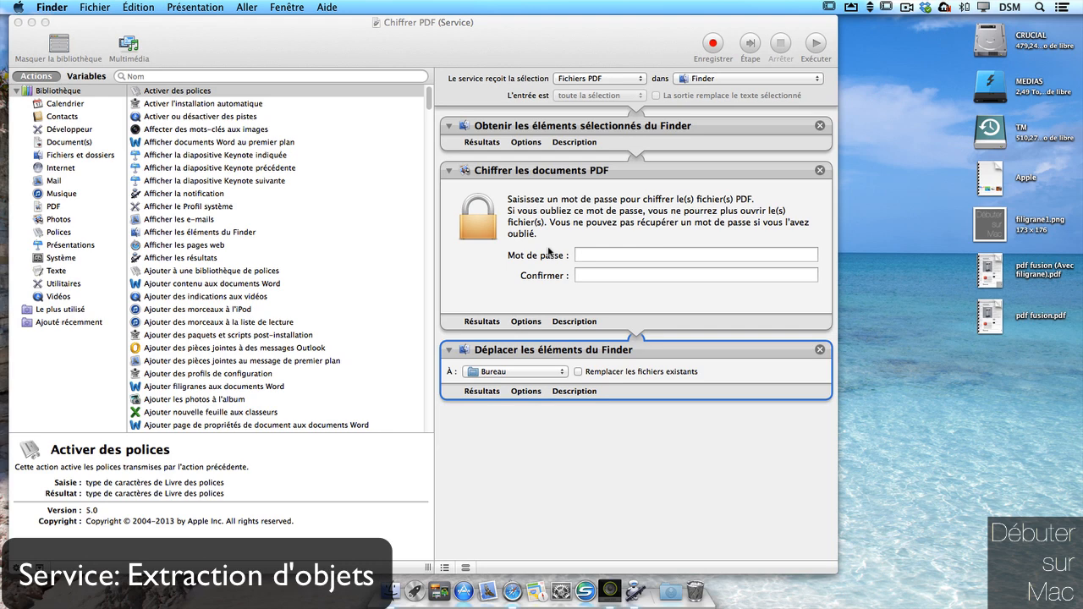
Step: Create a new Automator document of type Service via Fichier > Nouveau
click(582, 34)
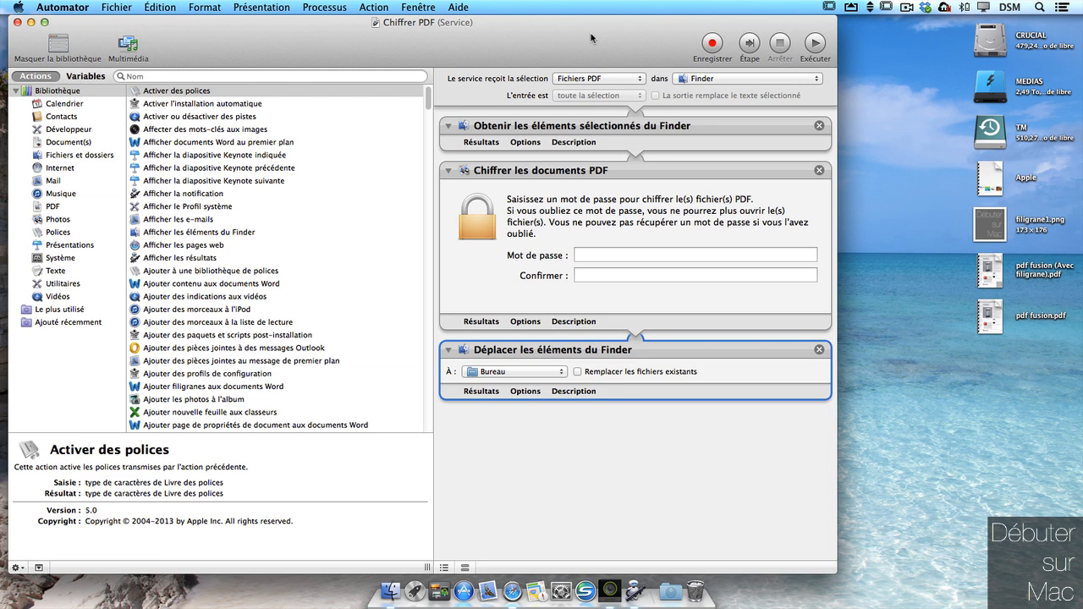
click(119, 7)
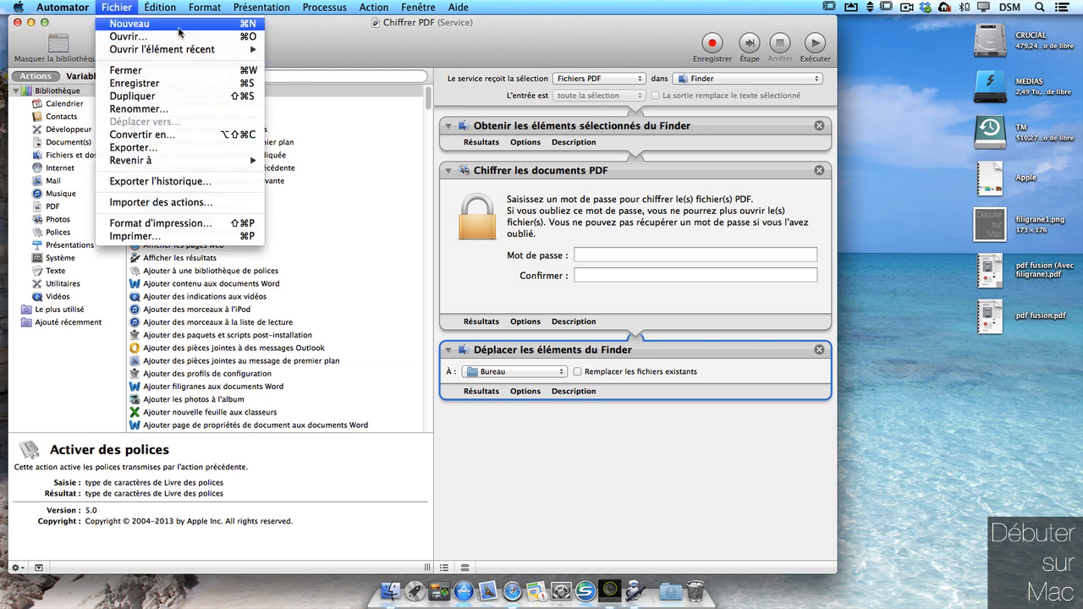
click(185, 32)
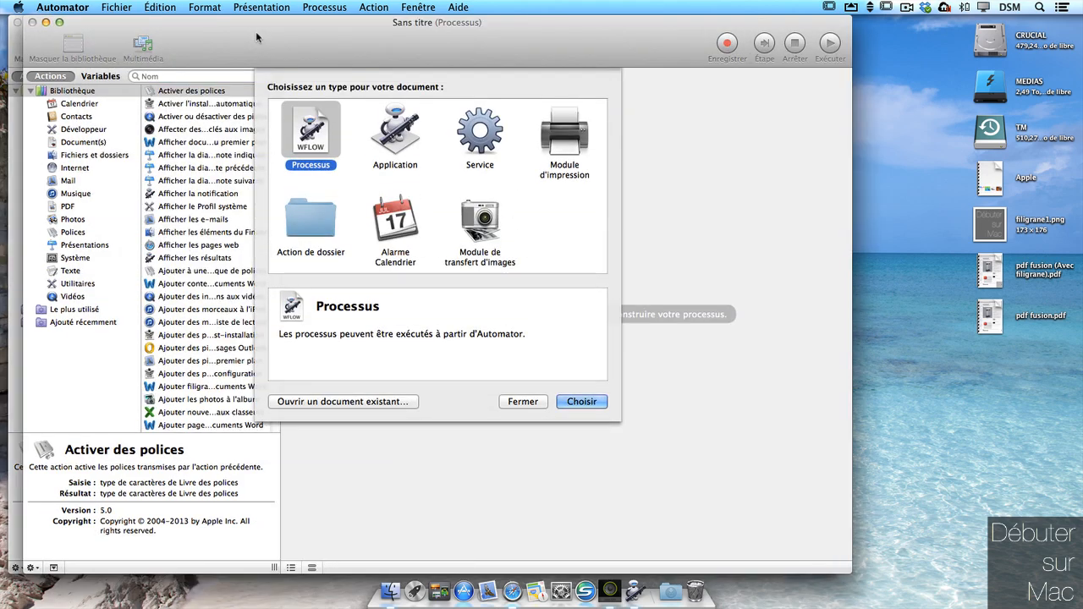
click(494, 144)
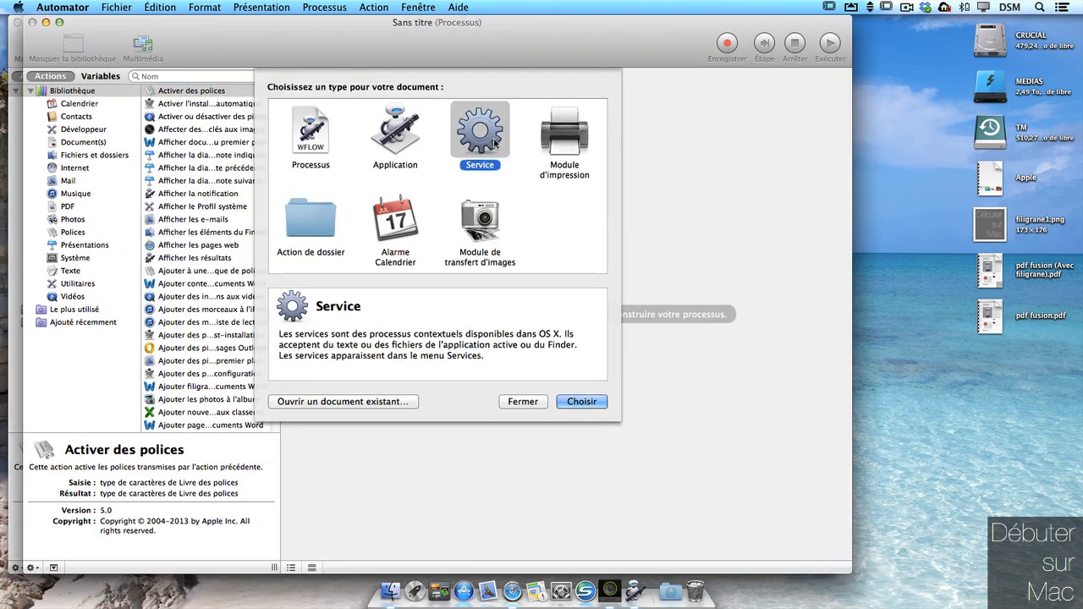
click(583, 403)
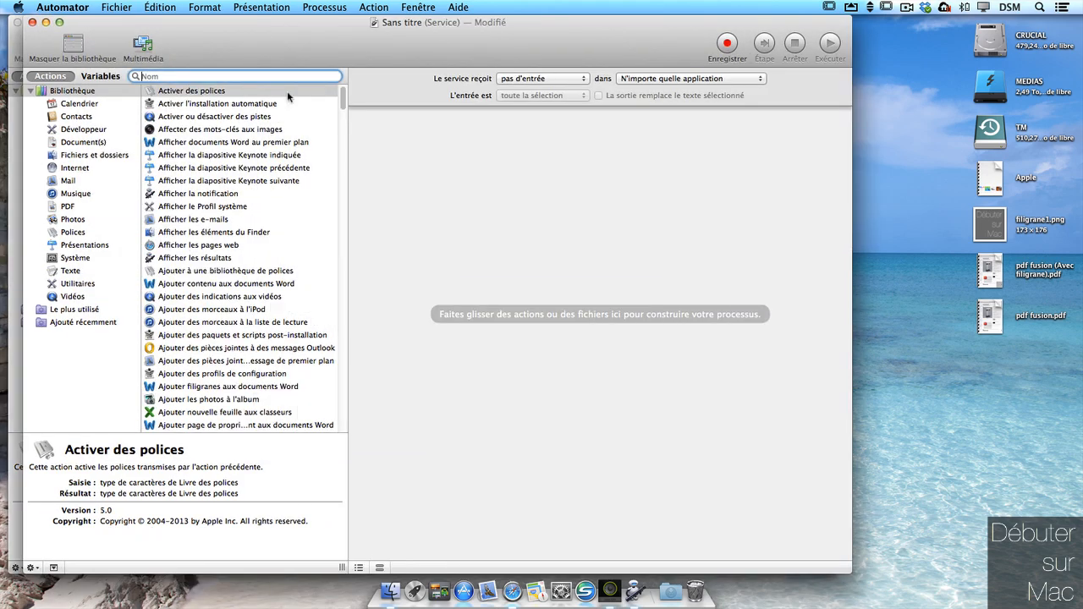
Step: Add Extraire le texte PDF with RTF output, page header and footer, shown when the service runs
text(pdf)
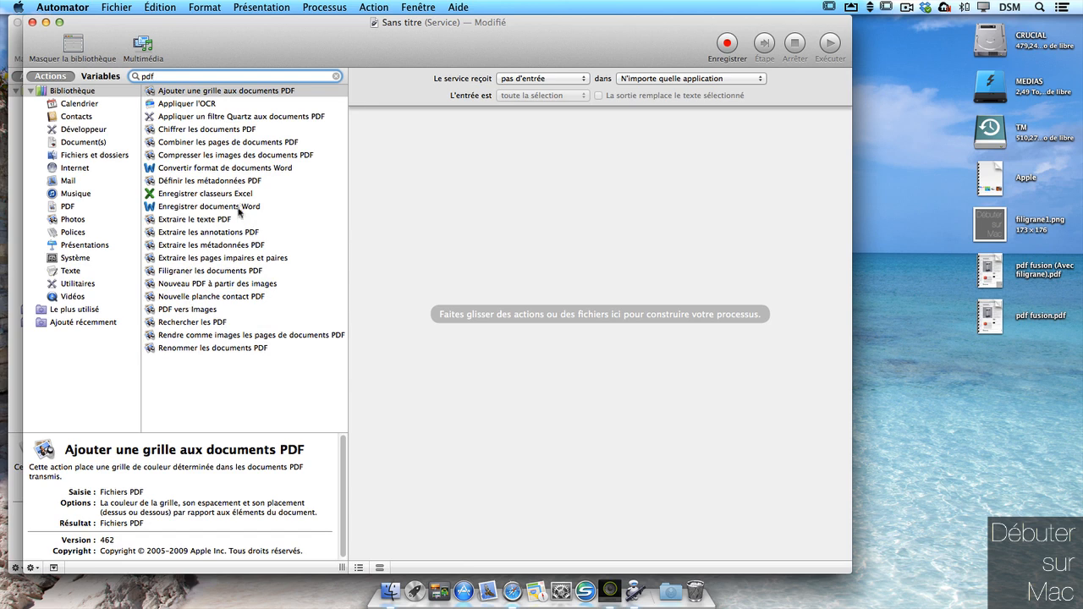
drag(216, 224, 550, 164)
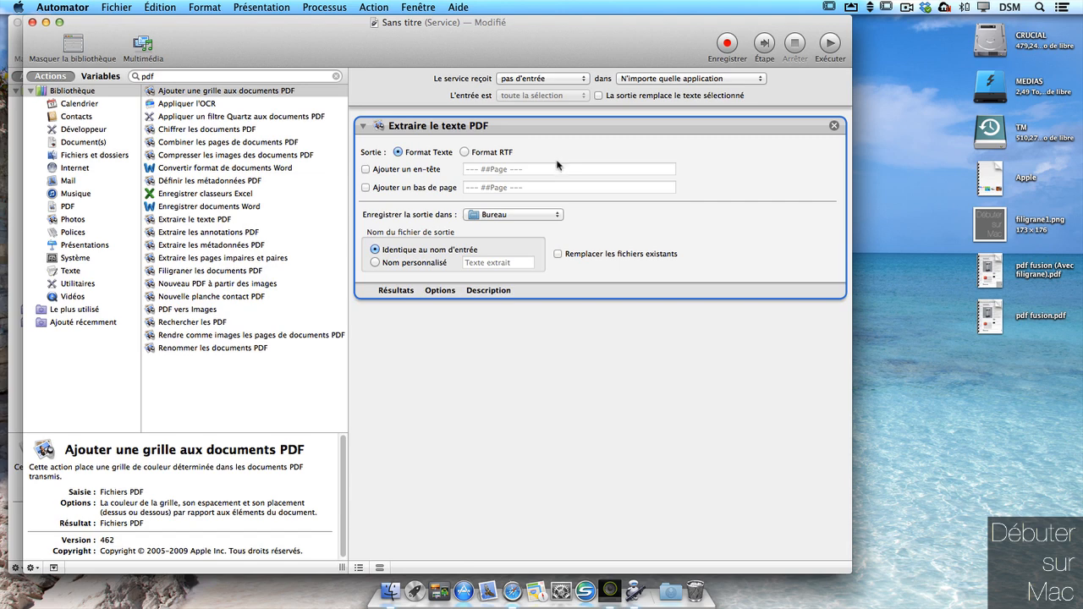
click(470, 153)
click(398, 170)
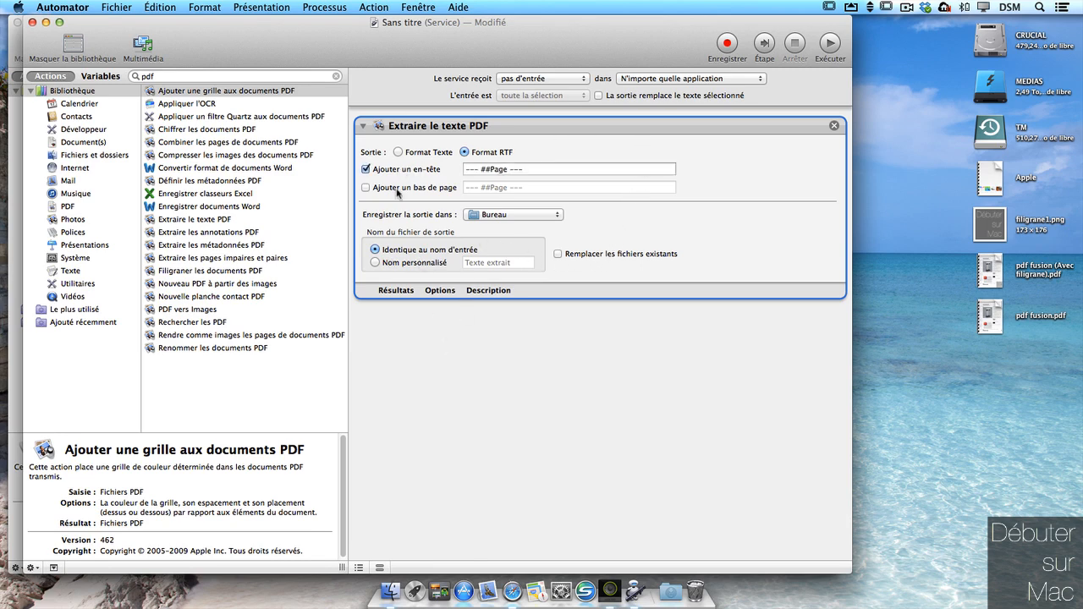
click(396, 189)
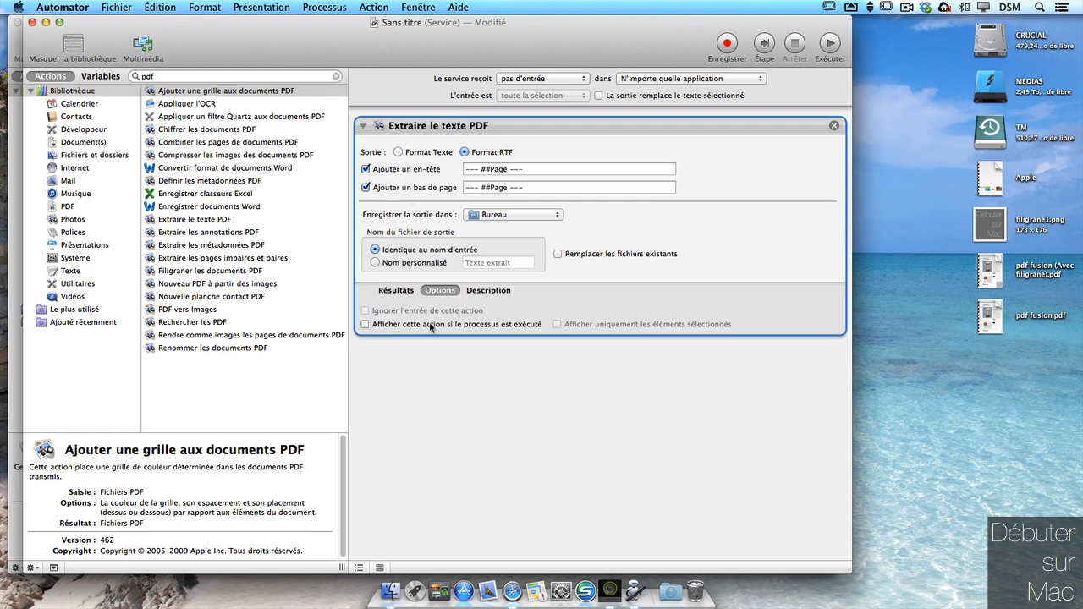
click(440, 290)
click(391, 325)
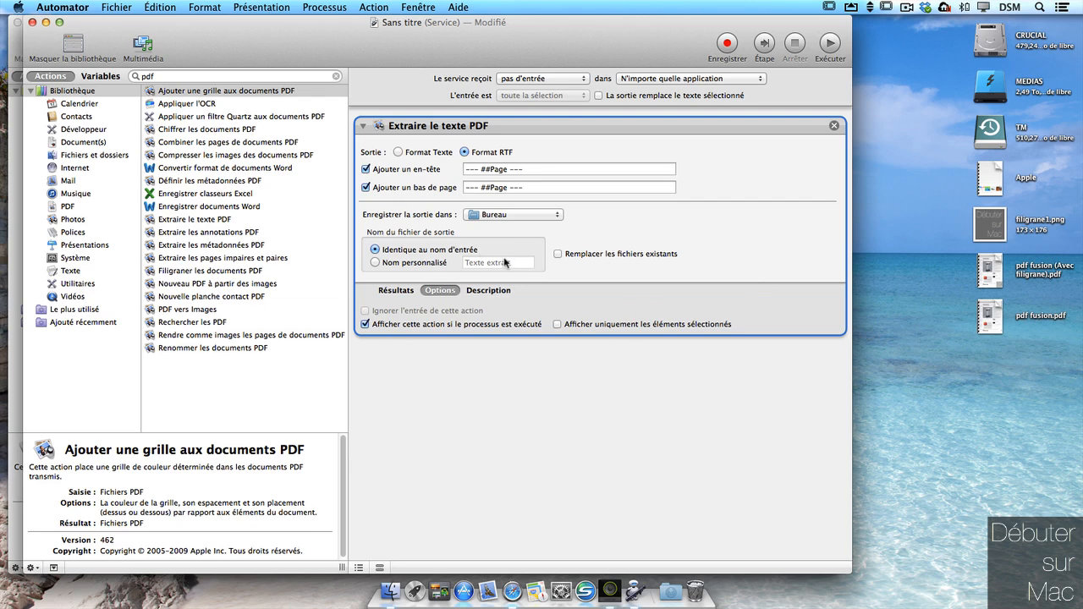
Step: Save the service as 'extraire le texte'
click(125, 7)
click(150, 83)
text(extraire le tex)
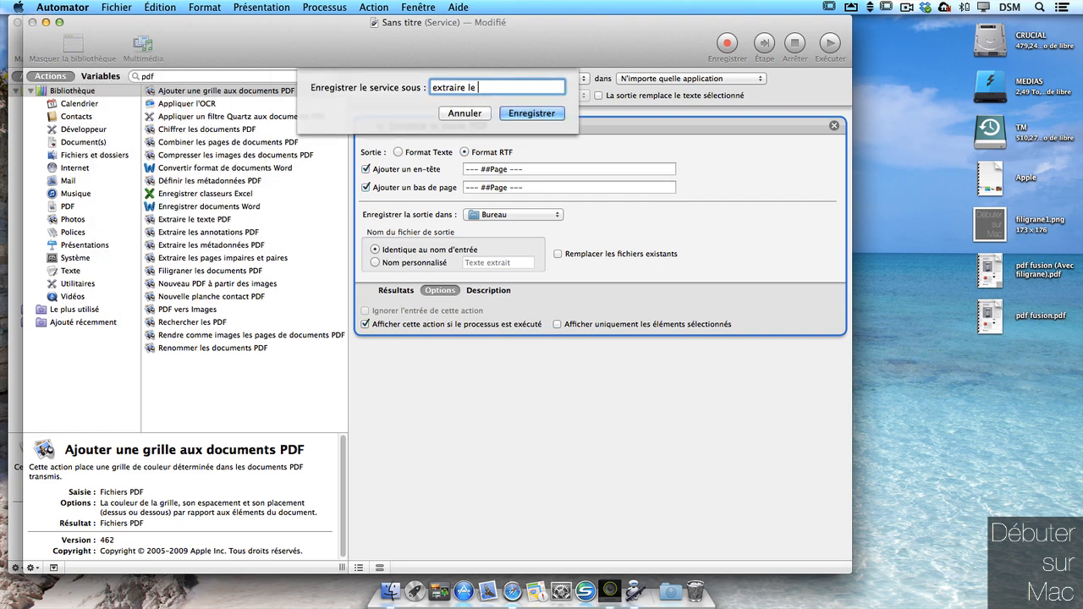
text(te)
click(543, 115)
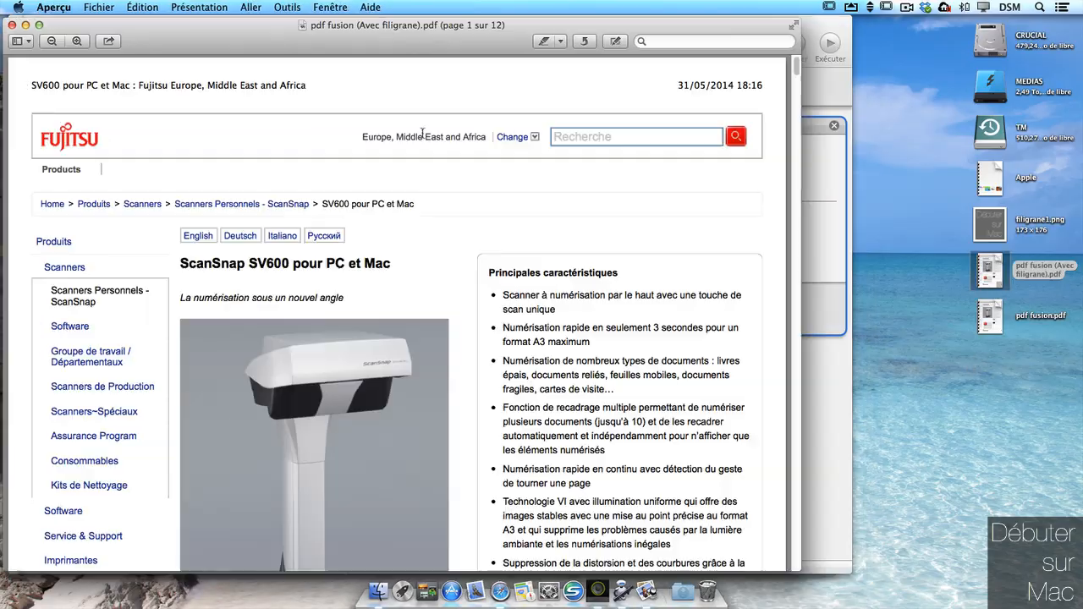
Step: Make the service receive PDF files in Finder and save it
mouse_move(796, 72)
mouse_down()
mouse_move(793, 144)
mouse_move(787, 57)
mouse_up()
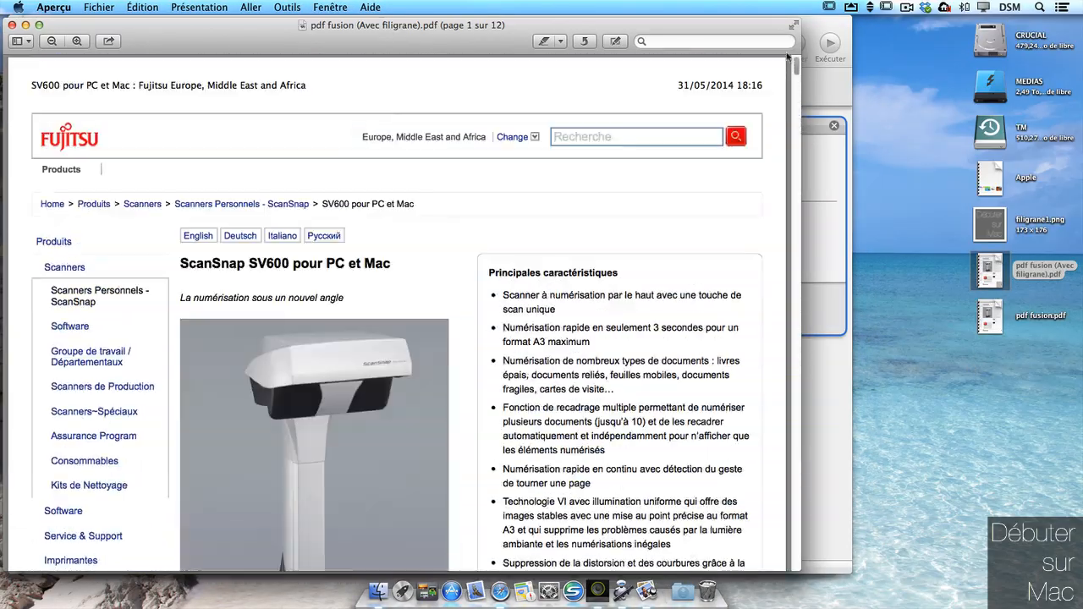
click(11, 24)
click(541, 78)
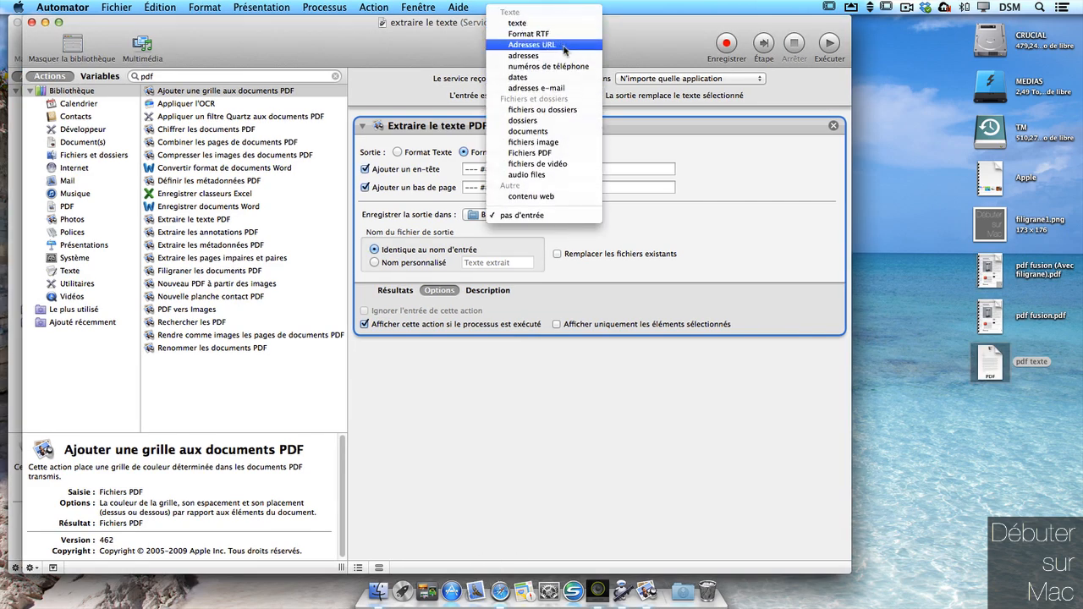
click(564, 153)
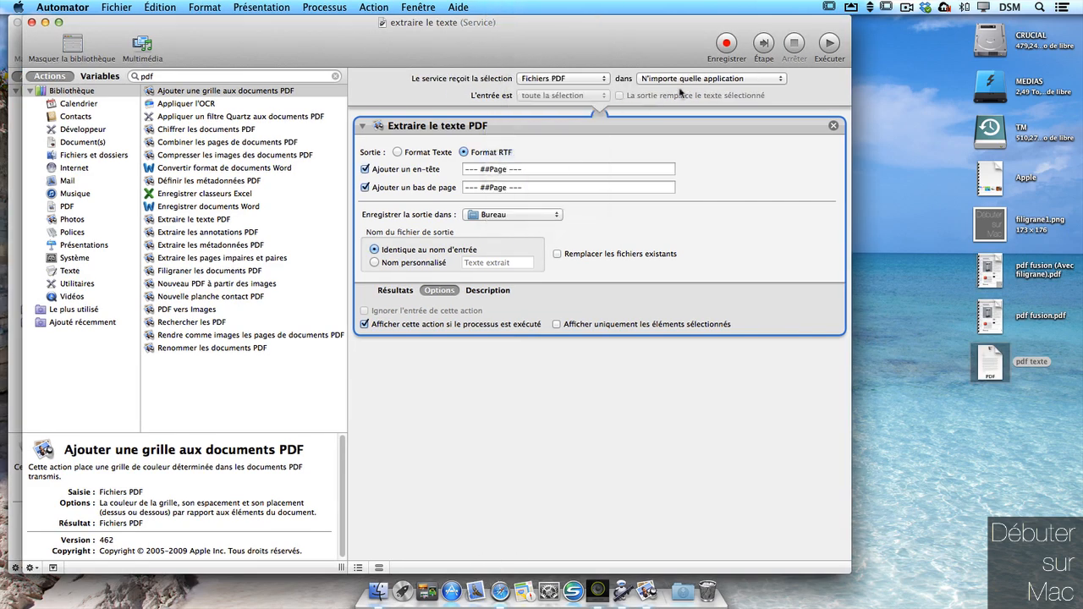
click(702, 78)
click(690, 125)
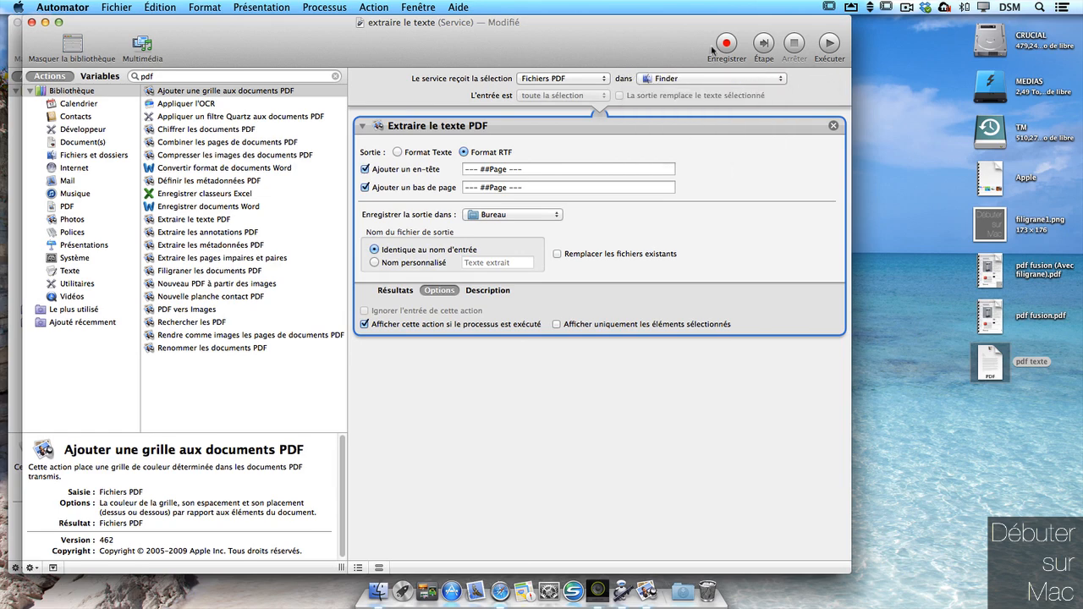
key(super+s)
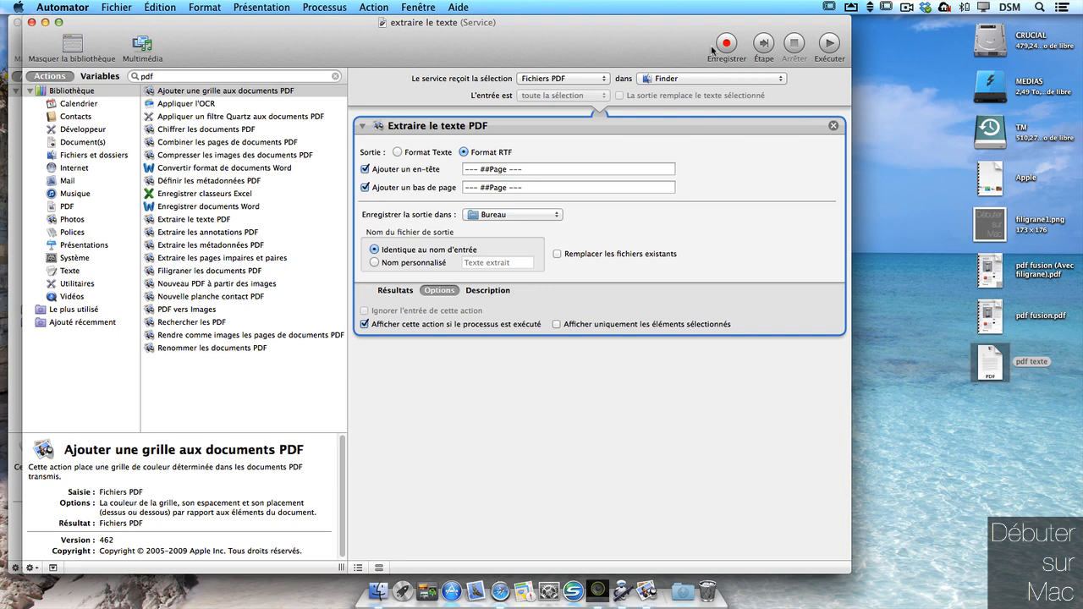
Step: Run extraire le texte on pdf texte from Finder to produce pdf texte.rtf
click(994, 365)
right_click(998, 372)
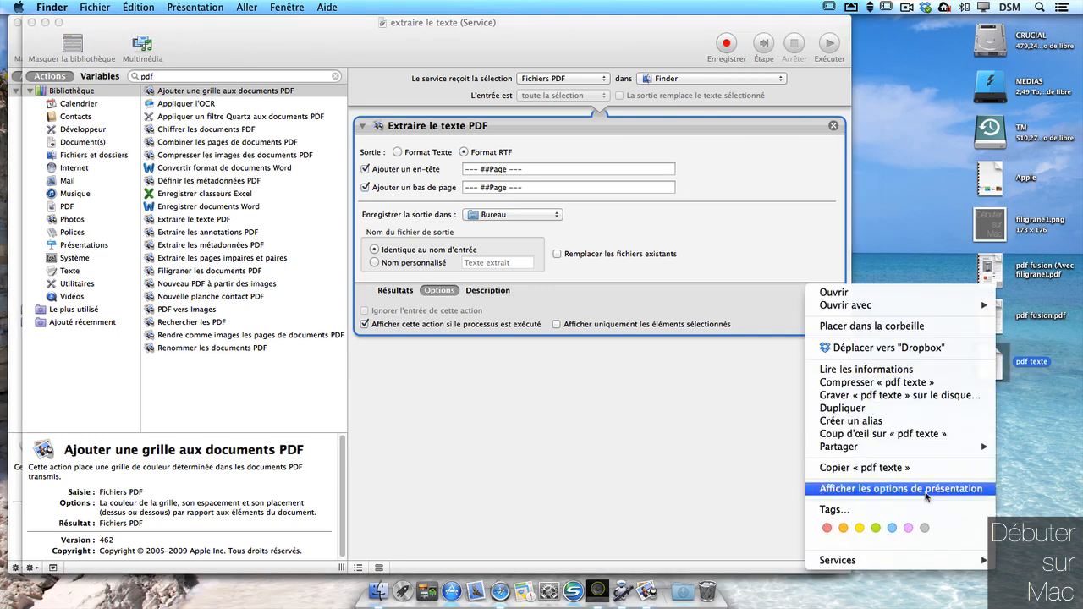
mouse_move(913, 560)
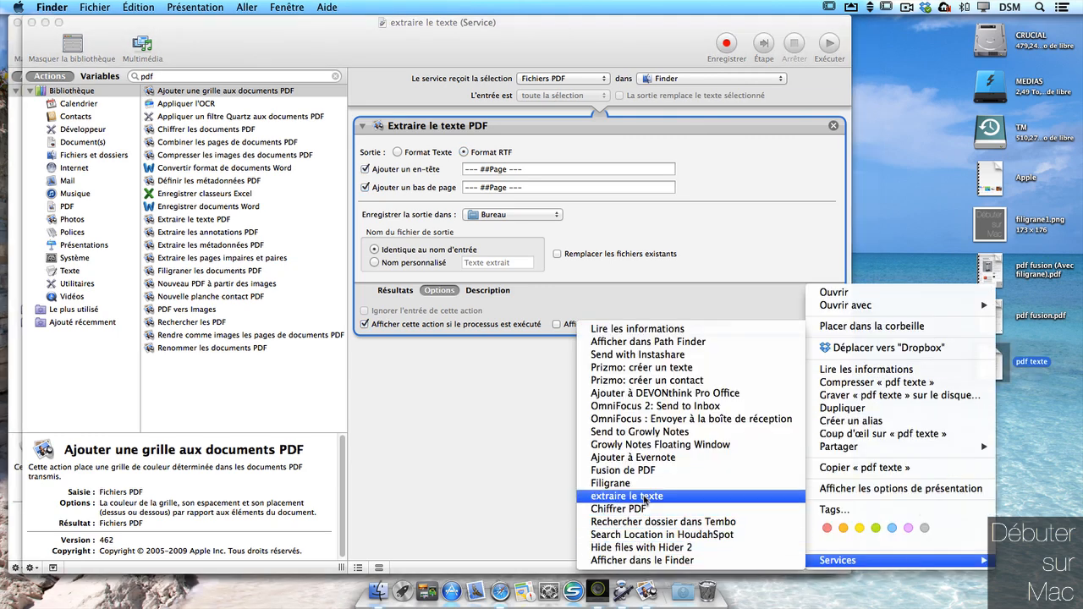
click(645, 497)
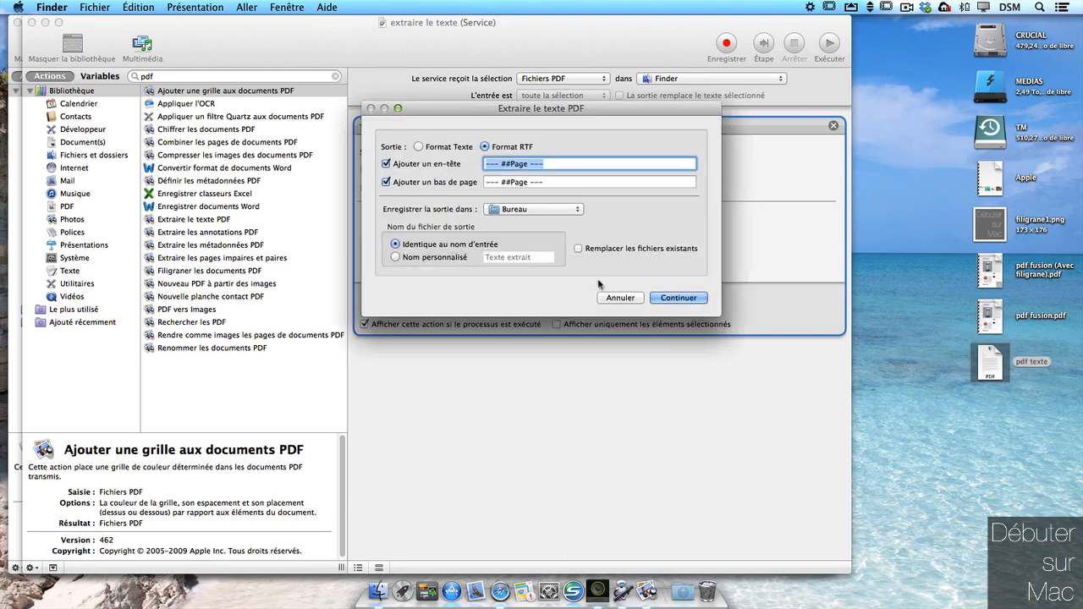
click(677, 298)
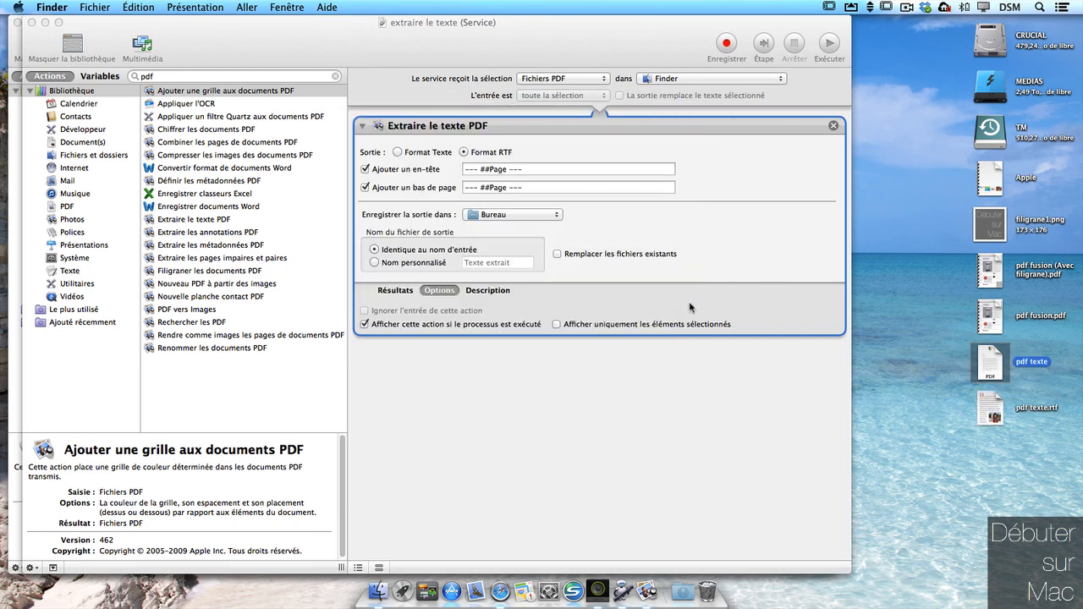
Step: Open pdf texte.rtf, enlarge the window, set all text to size 36, scroll through, and close it
double_click(995, 412)
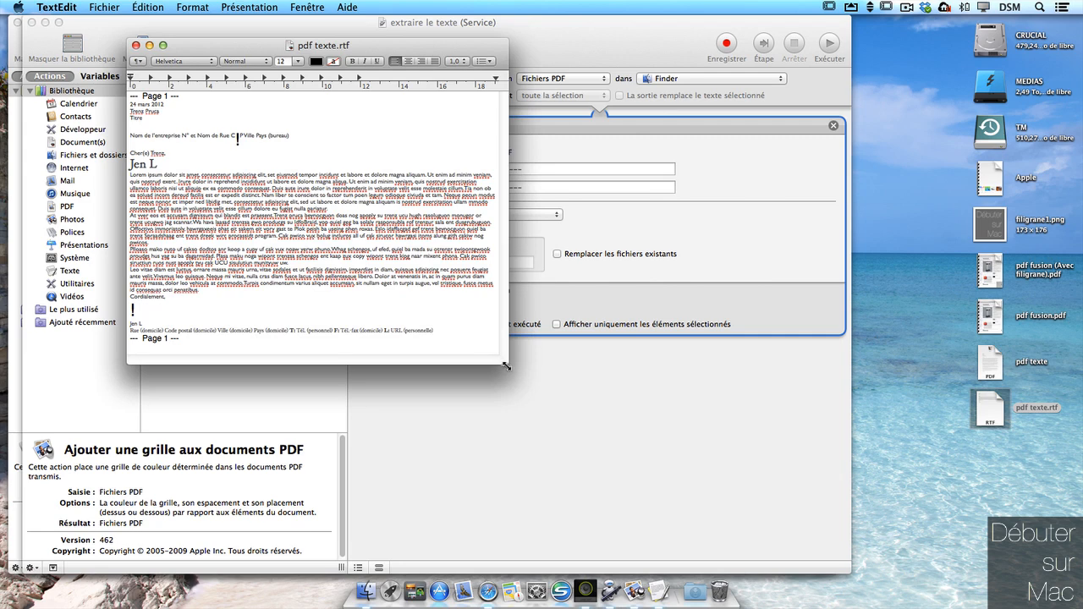
drag(505, 365, 641, 546)
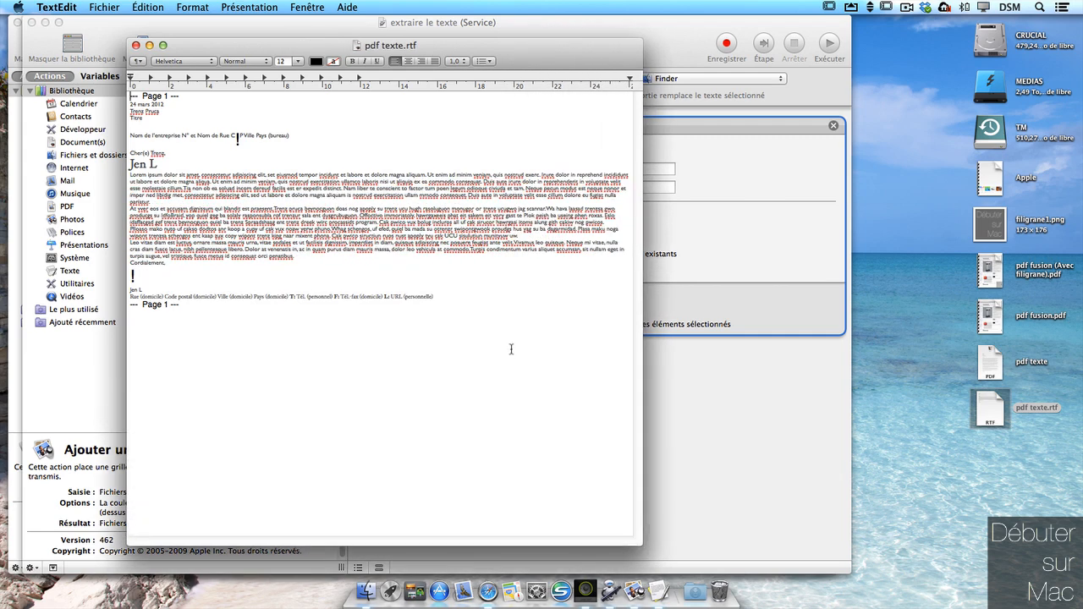
drag(245, 335, 315, 61)
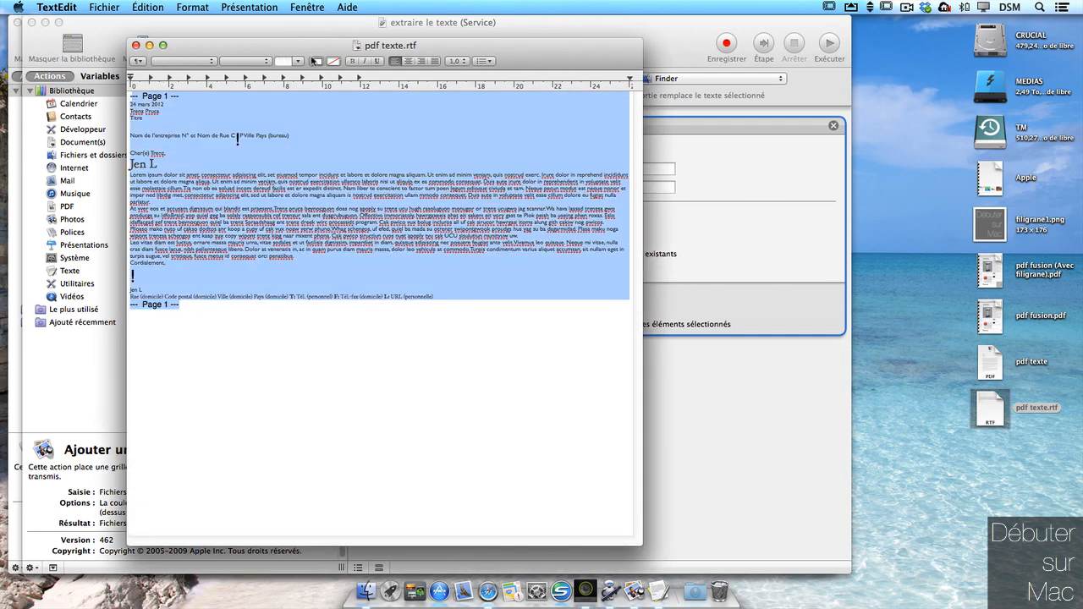
click(300, 63)
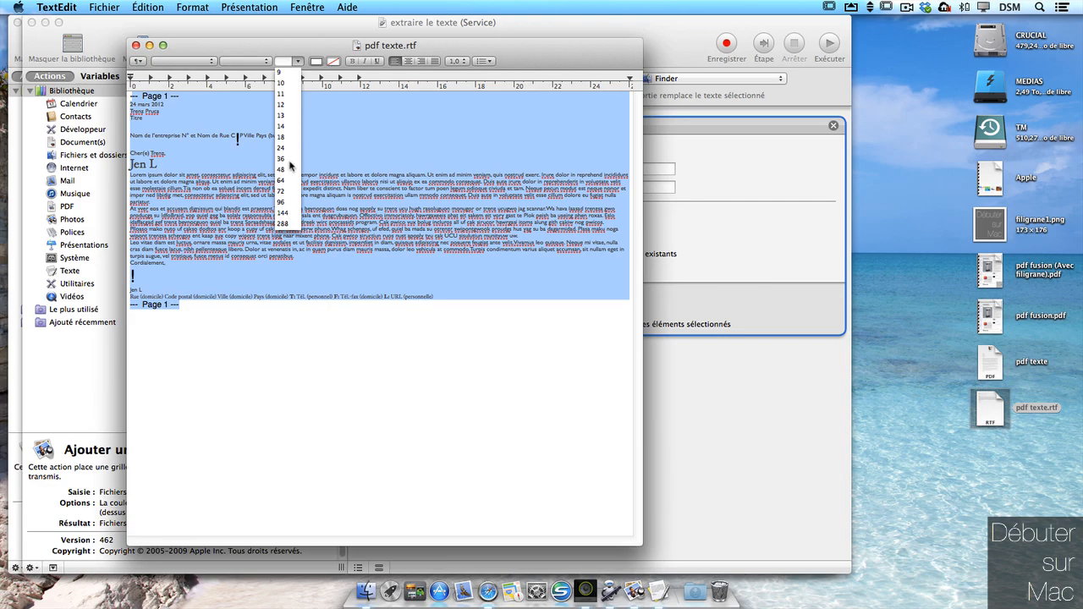
click(294, 154)
click(611, 274)
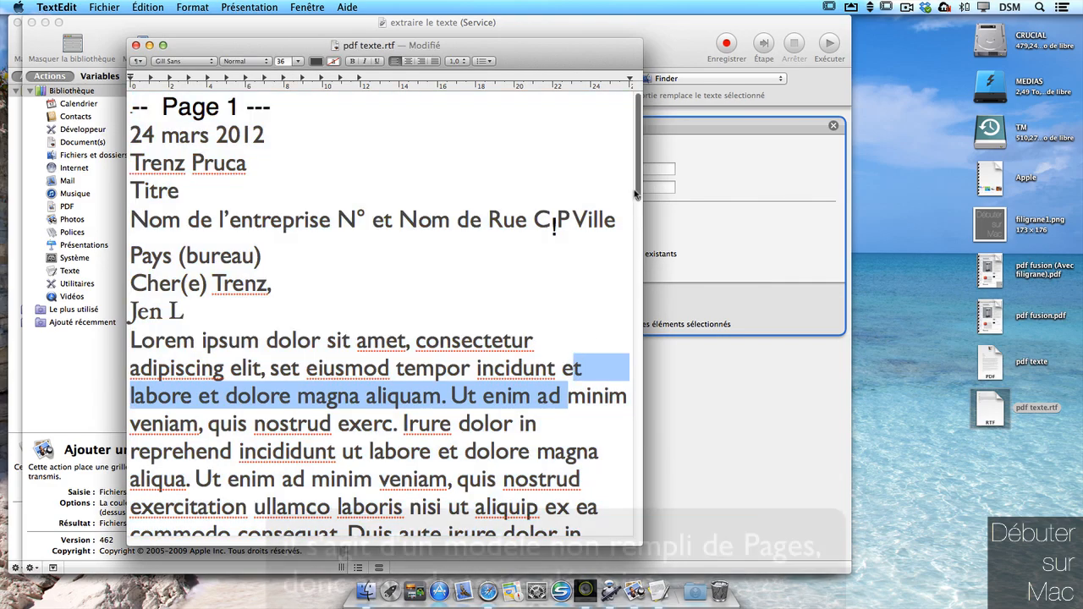
scroll(625, 267, down, 6)
scroll(630, 264, down, 15)
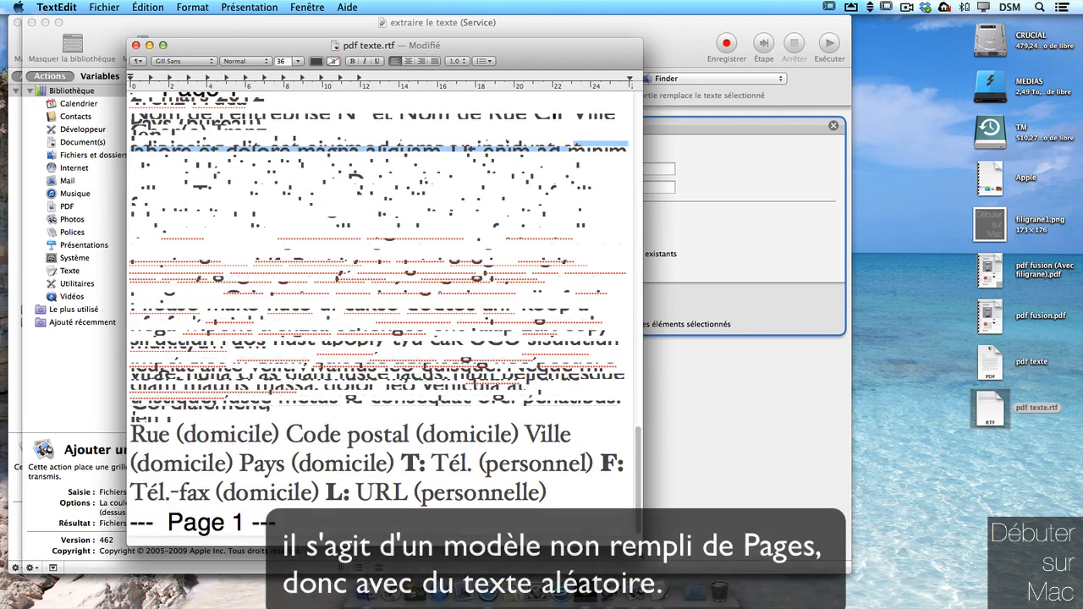
click(136, 45)
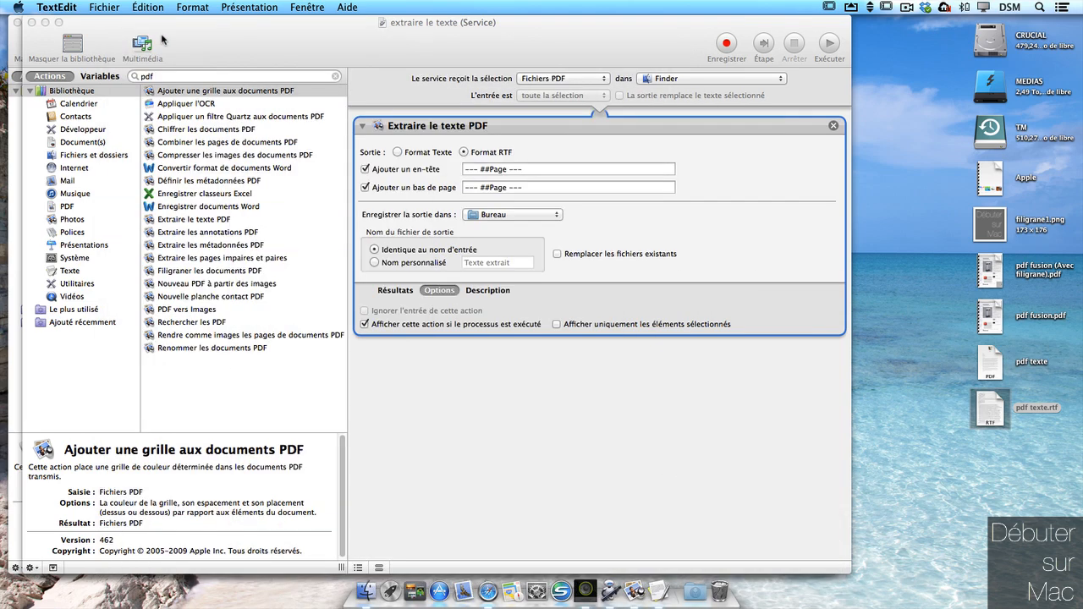
Step: Deselect pdf texte.rtf and start a new untitled Service document in Automator
click(1049, 385)
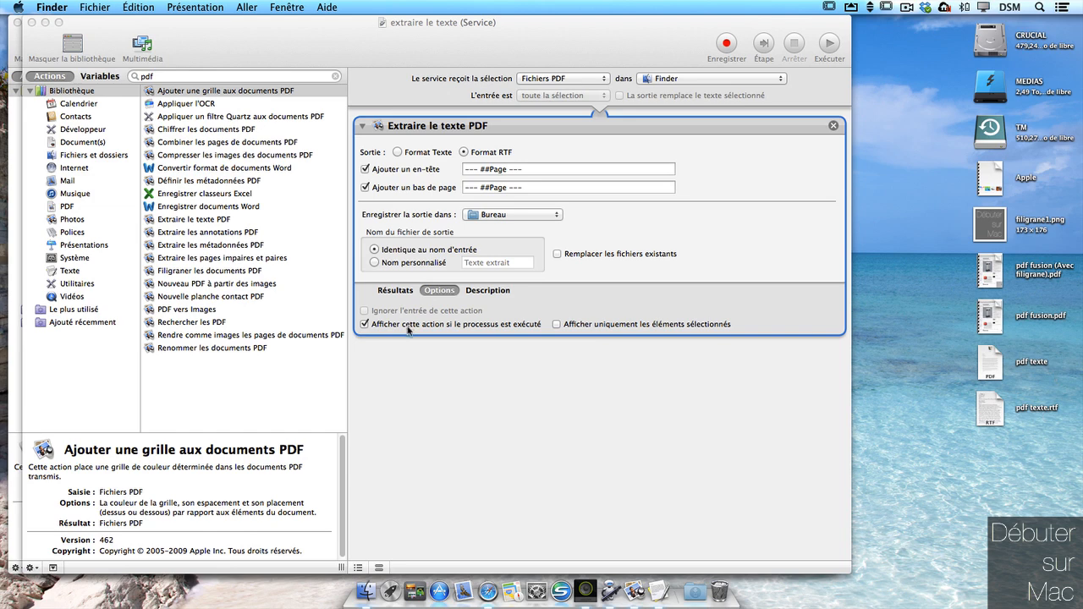
click(108, 6)
click(132, 15)
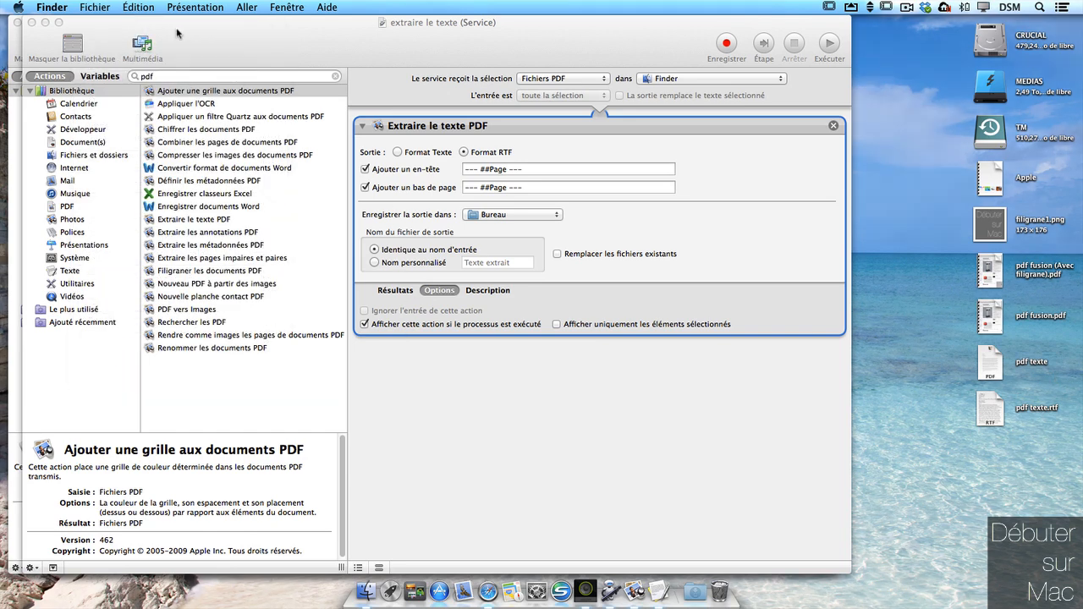
click(130, 10)
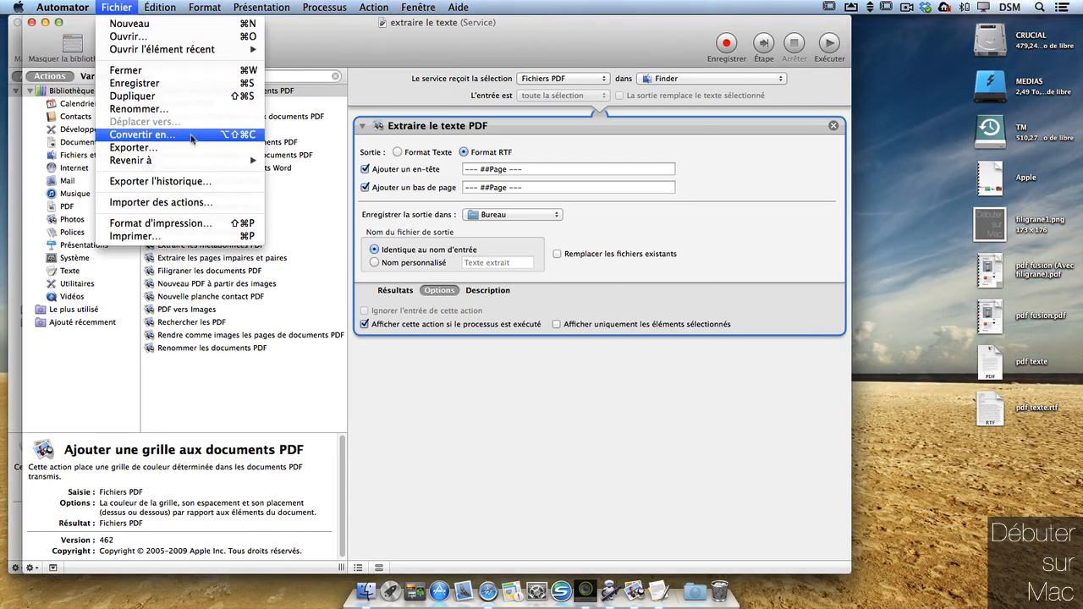
click(188, 24)
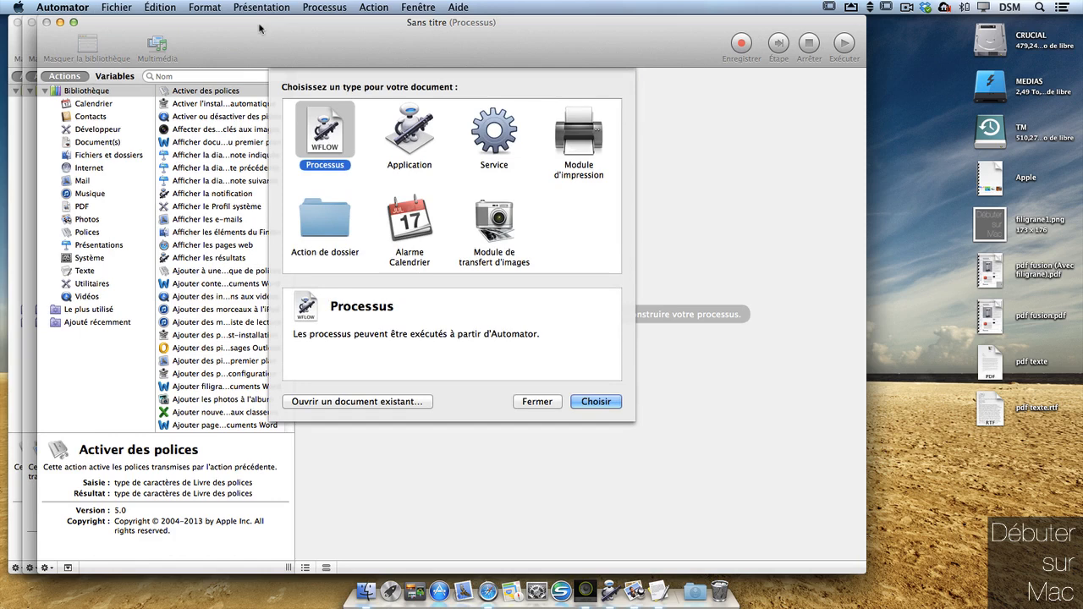
click(506, 152)
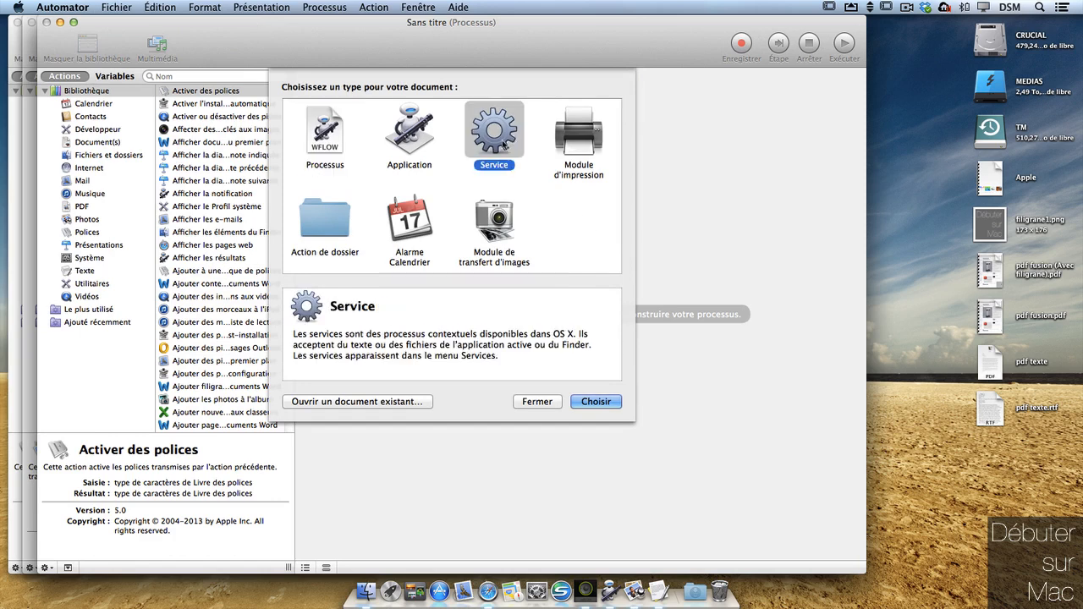
click(597, 403)
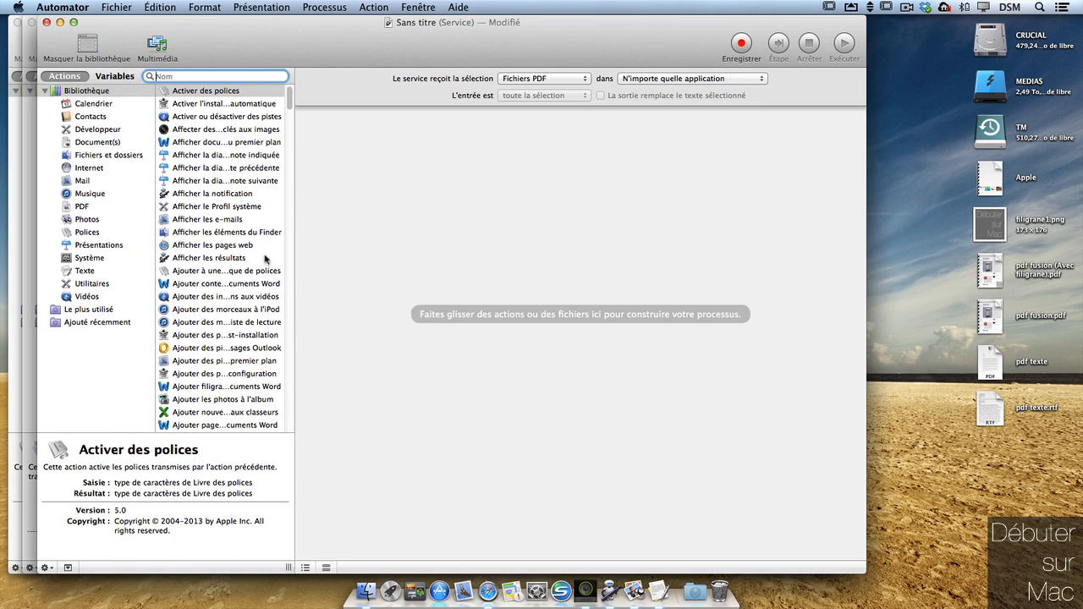
Step: Add Extraire les annotations PDF from the PDF category with Texte and Surbrillance checked
click(99, 209)
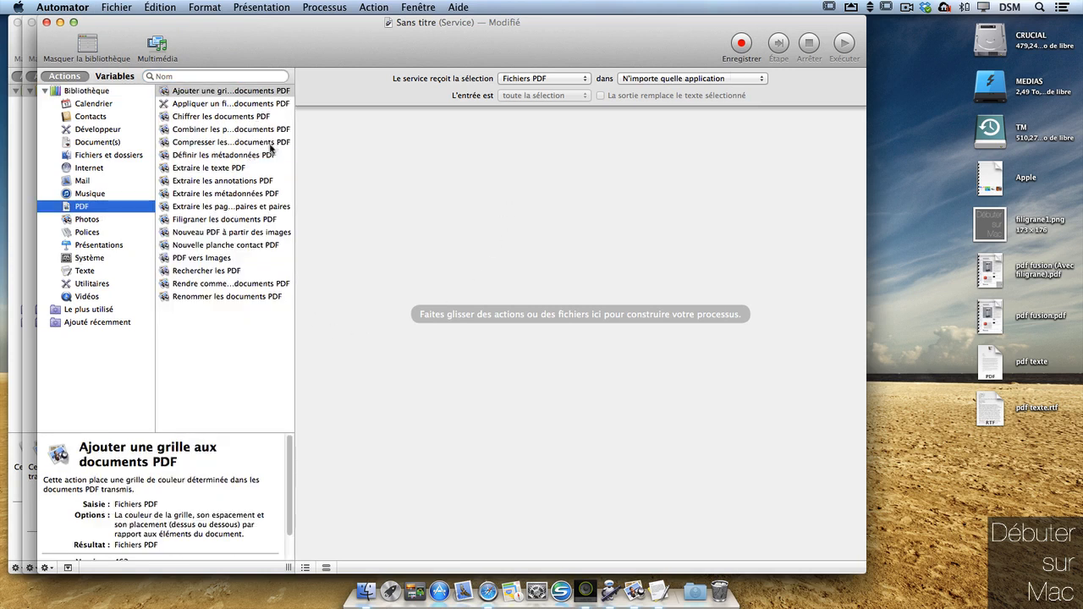
mouse_move(239, 180)
mouse_down()
mouse_move(561, 175)
mouse_move(609, 158)
mouse_up()
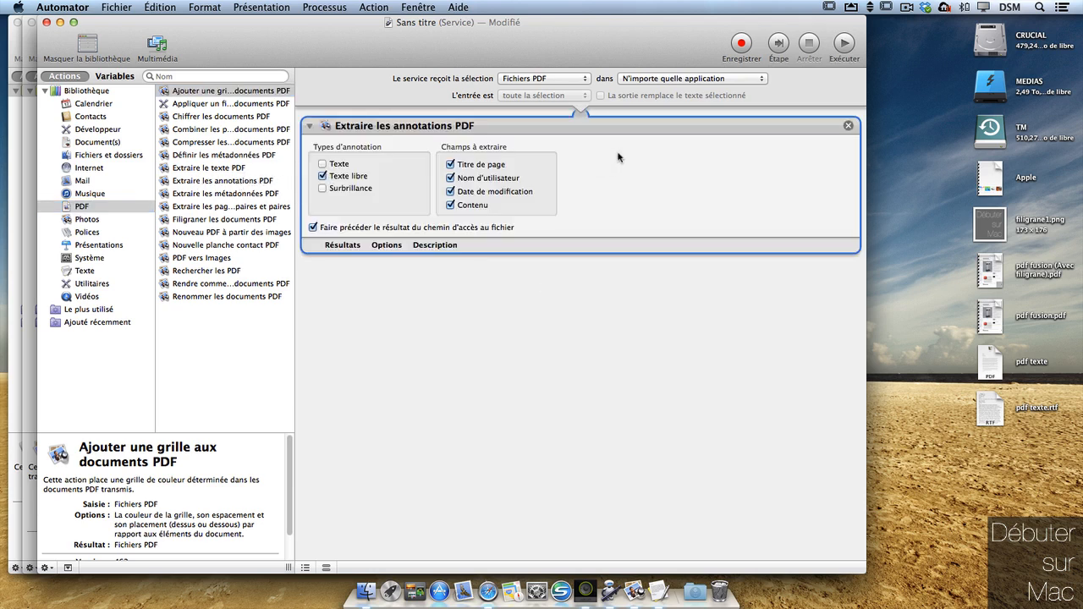
click(345, 166)
click(322, 189)
click(547, 296)
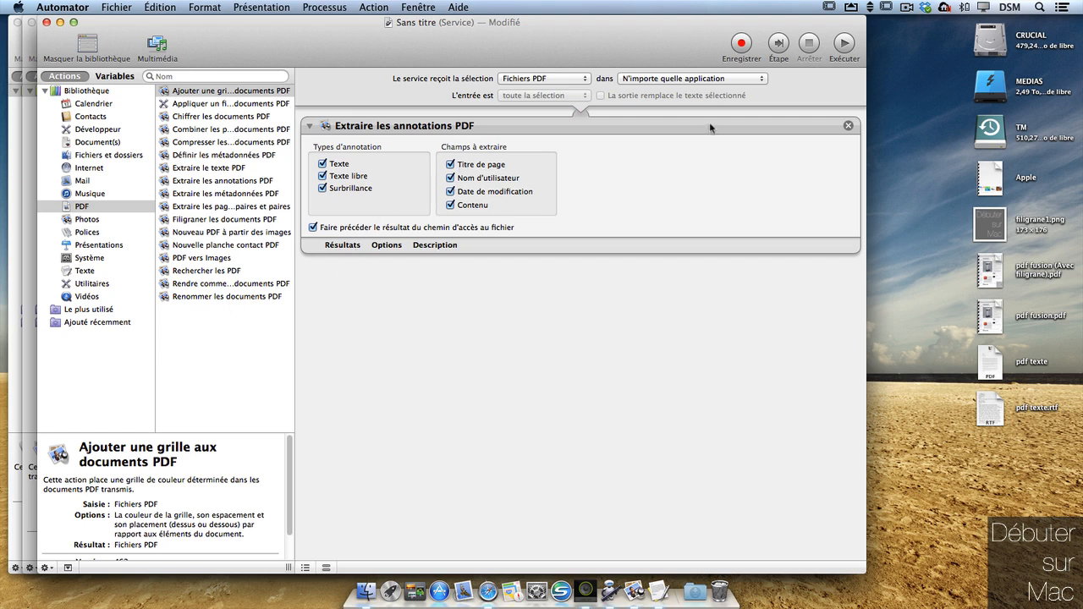
Step: Browse the Documents and Texte action categories
mouse_move(710, 127)
mouse_down()
mouse_move(714, 141)
mouse_move(740, 89)
mouse_up()
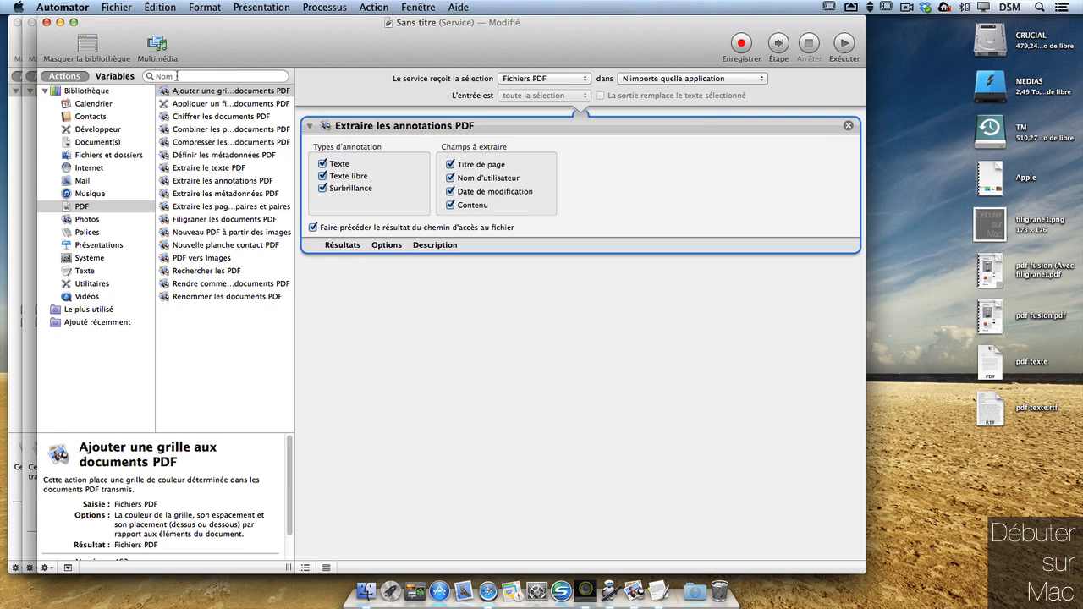
click(99, 142)
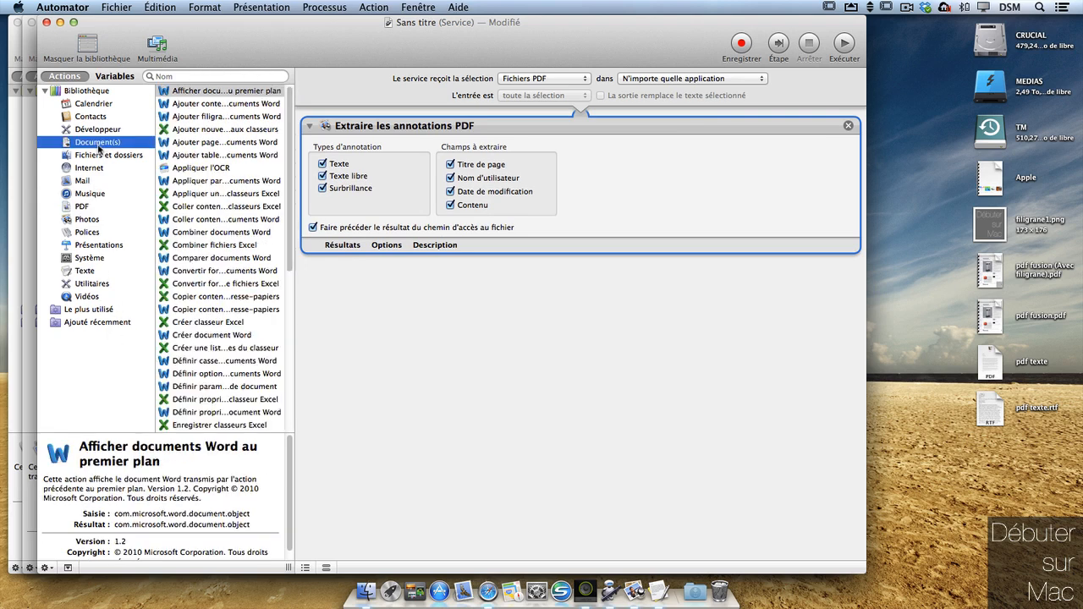
click(85, 270)
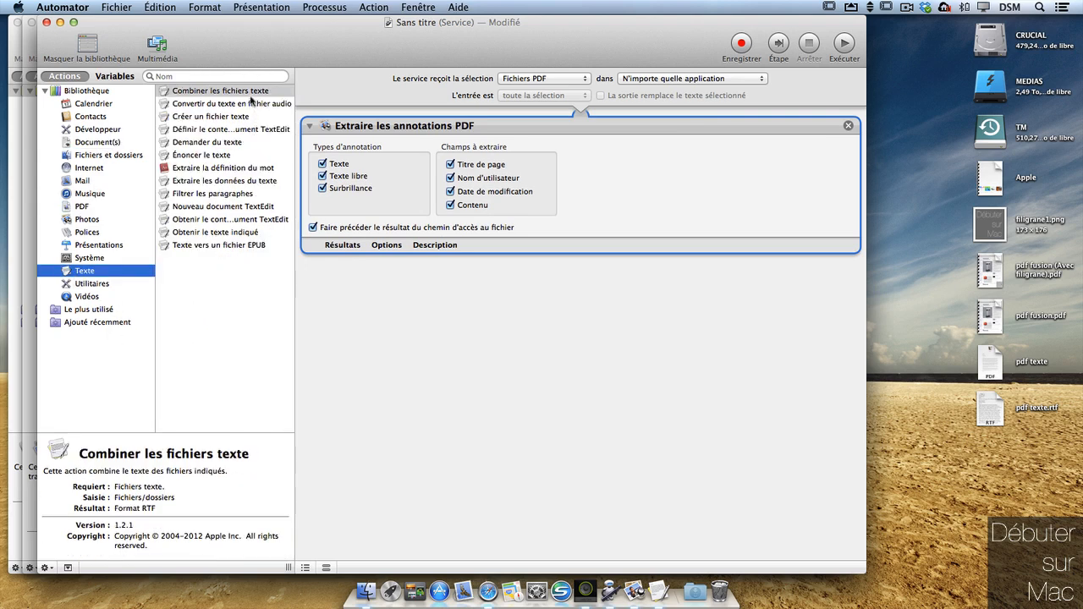
key(Tab)
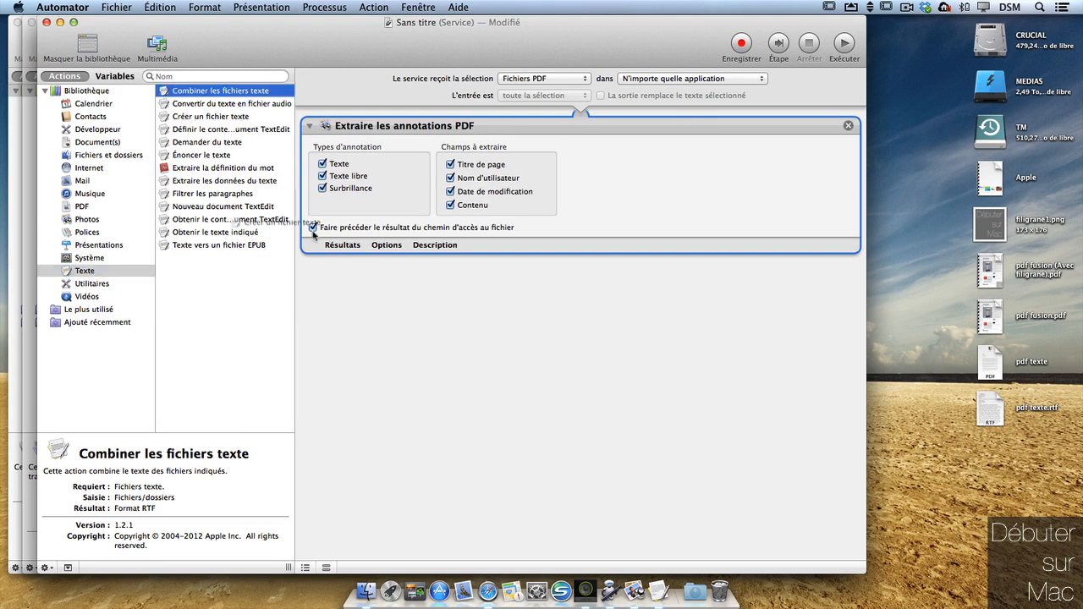
Step: Add Créer un fichier texte, keeping the input format, with output file annotations.txt
drag(533, 302, 546, 300)
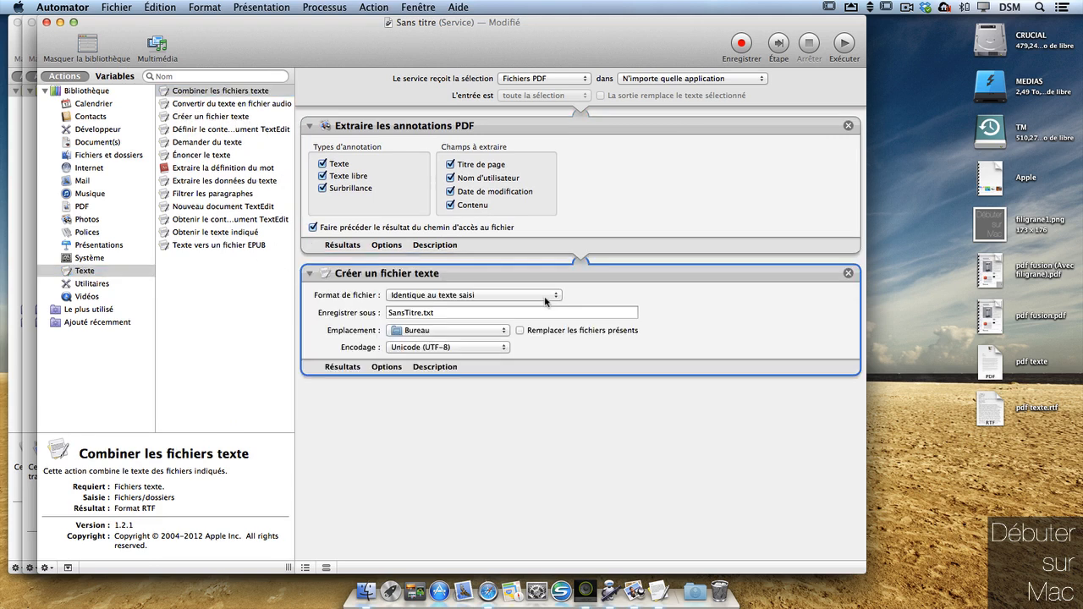
click(443, 295)
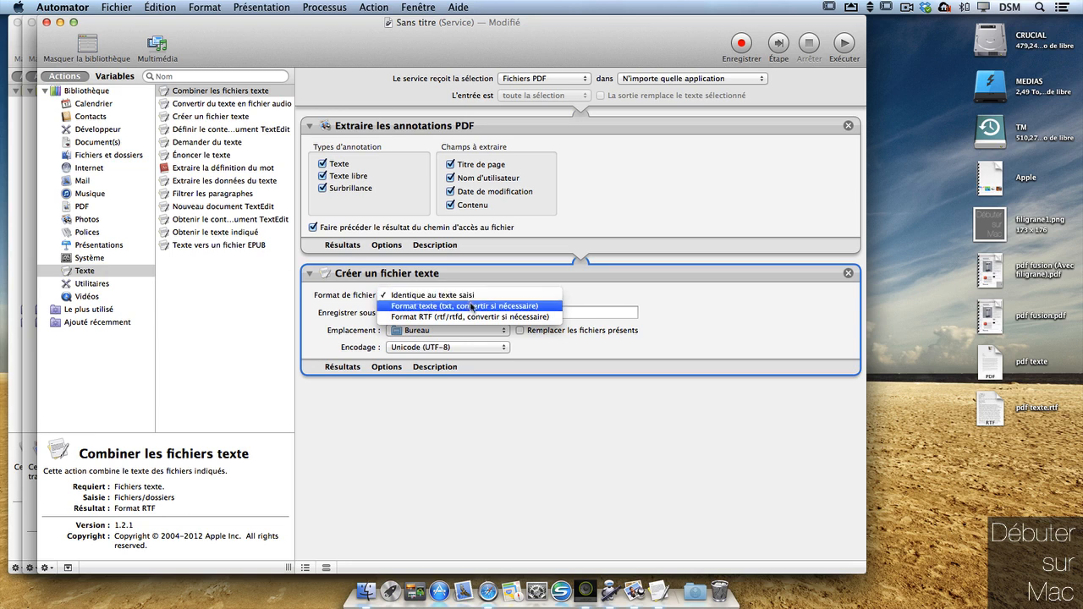
click(448, 294)
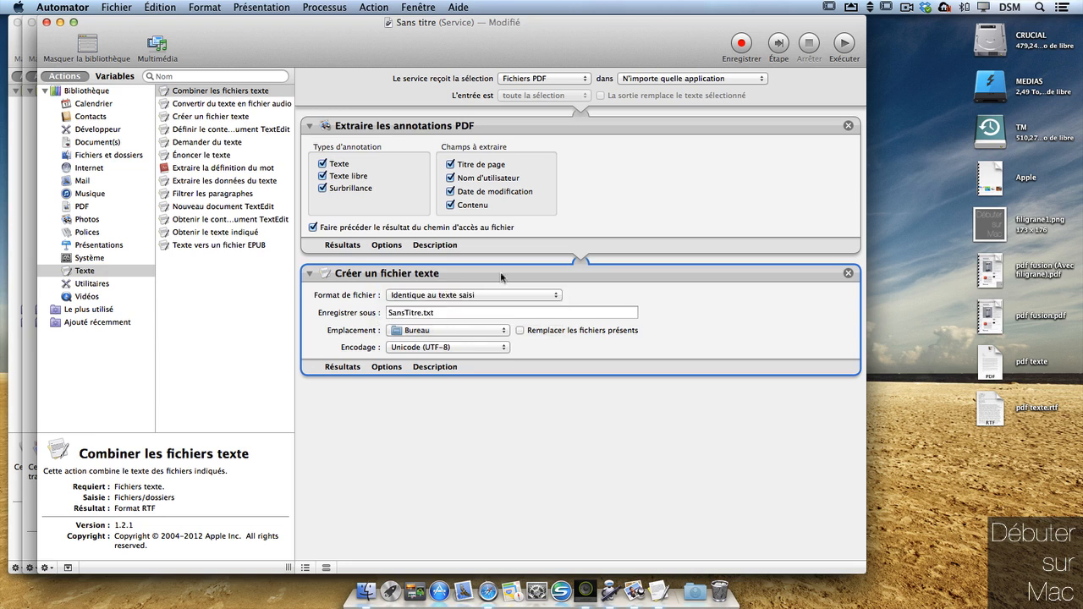
drag(419, 313, 403, 313)
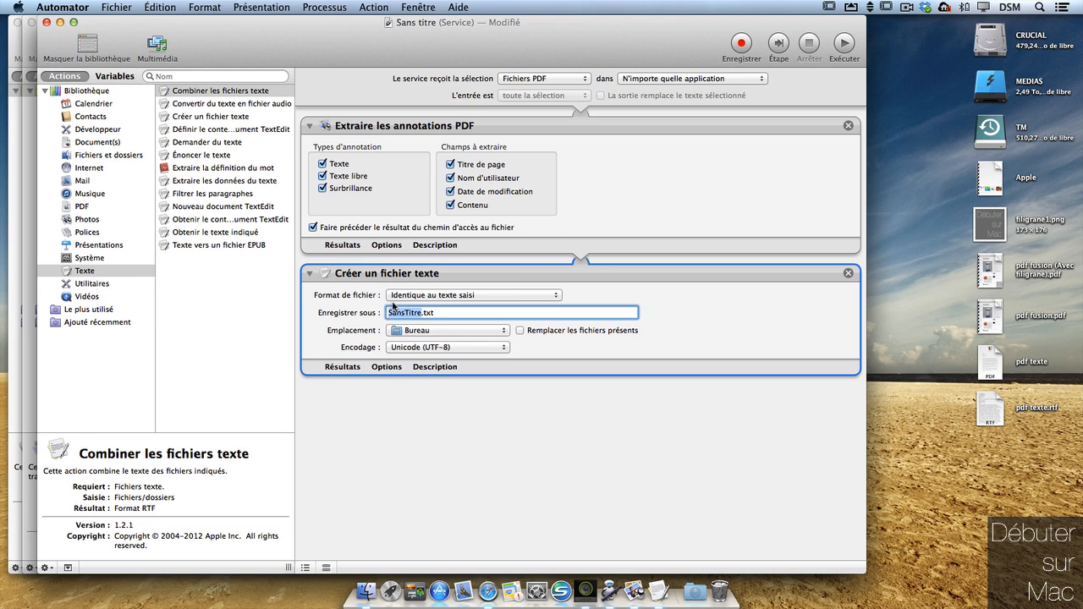
text(ation)
click(545, 414)
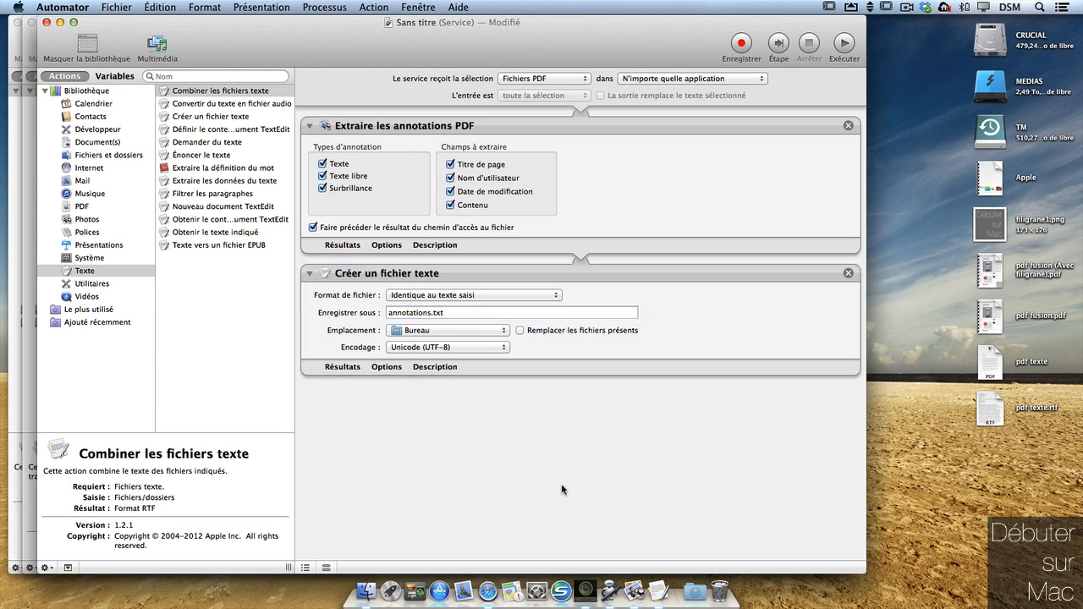
Step: Save the service under the name 'annotations'
click(126, 10)
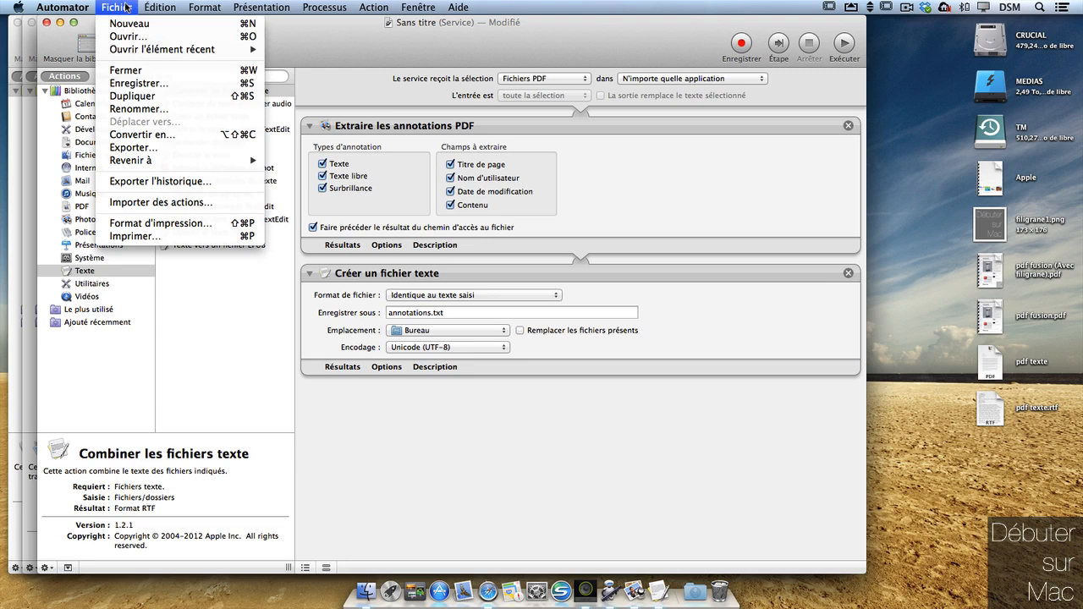
click(166, 83)
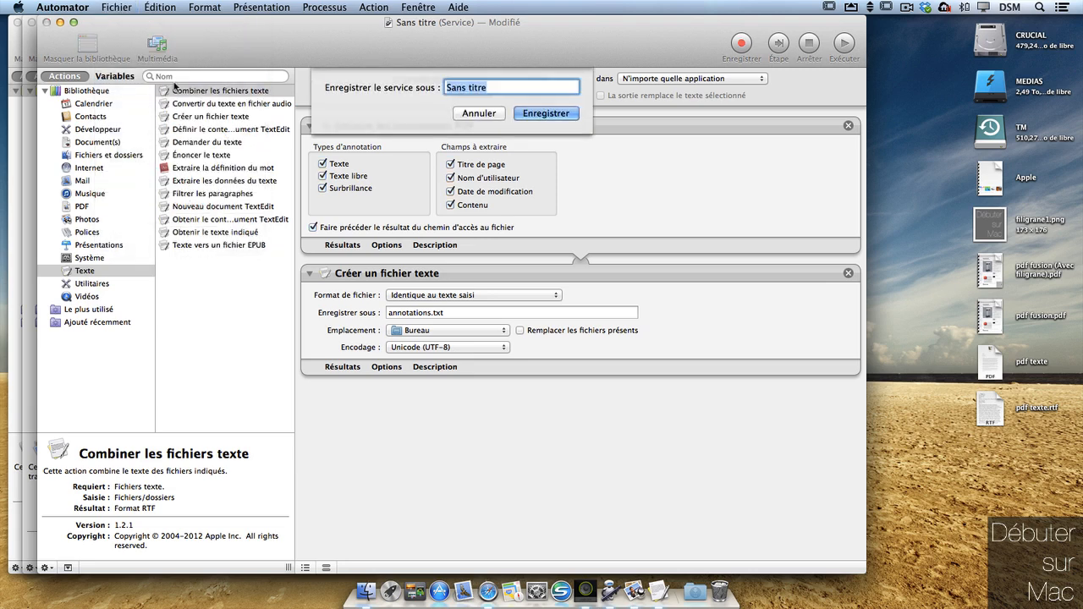
text(annotations)
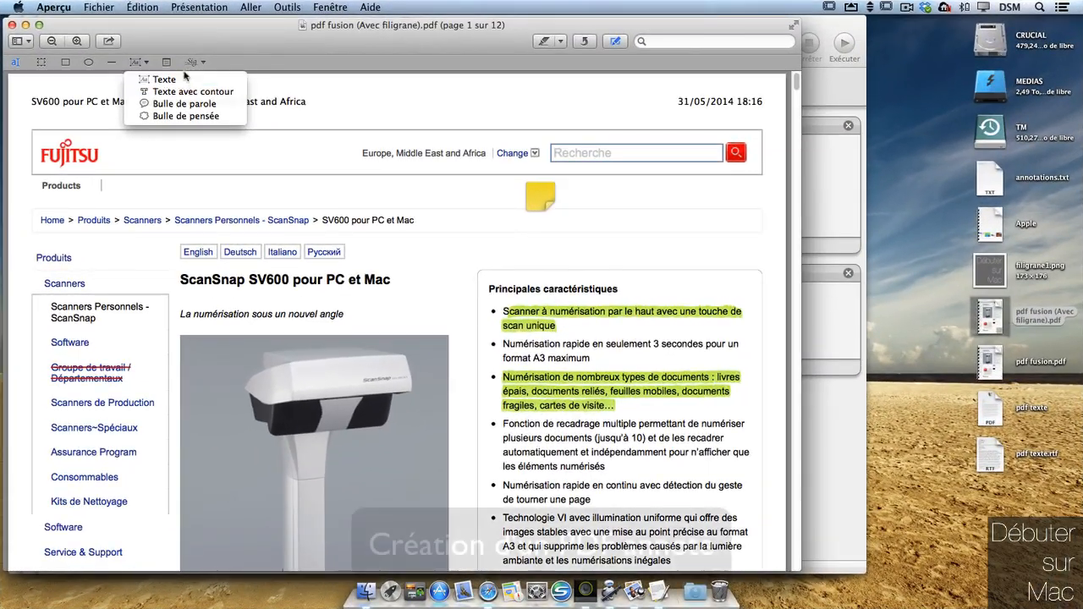
Step: Add a 'boite de texte' text annotation to the watermarked PDF and save it
click(194, 78)
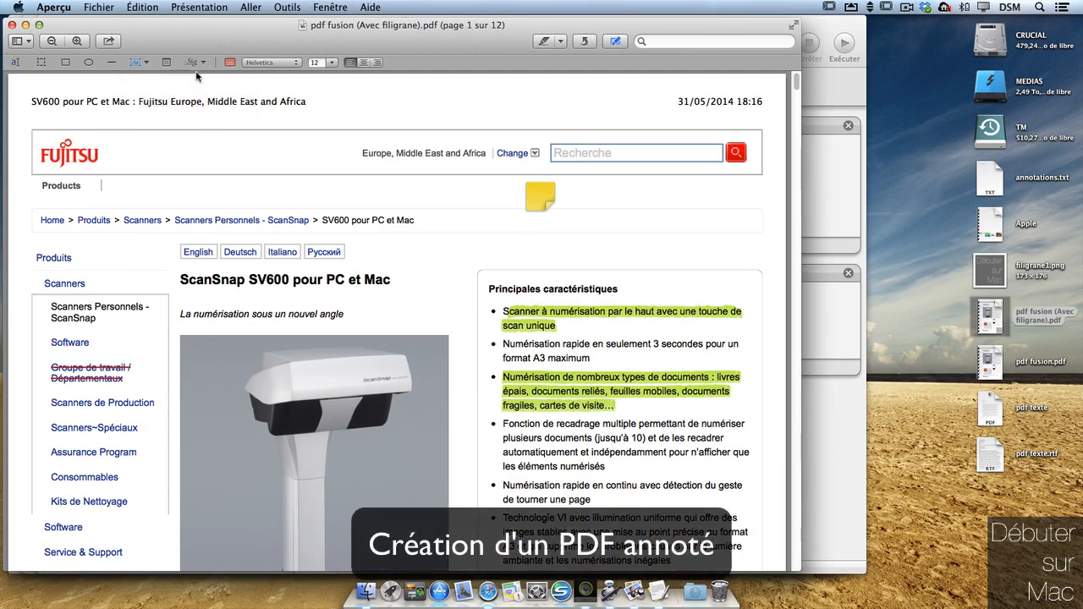
click(636, 247)
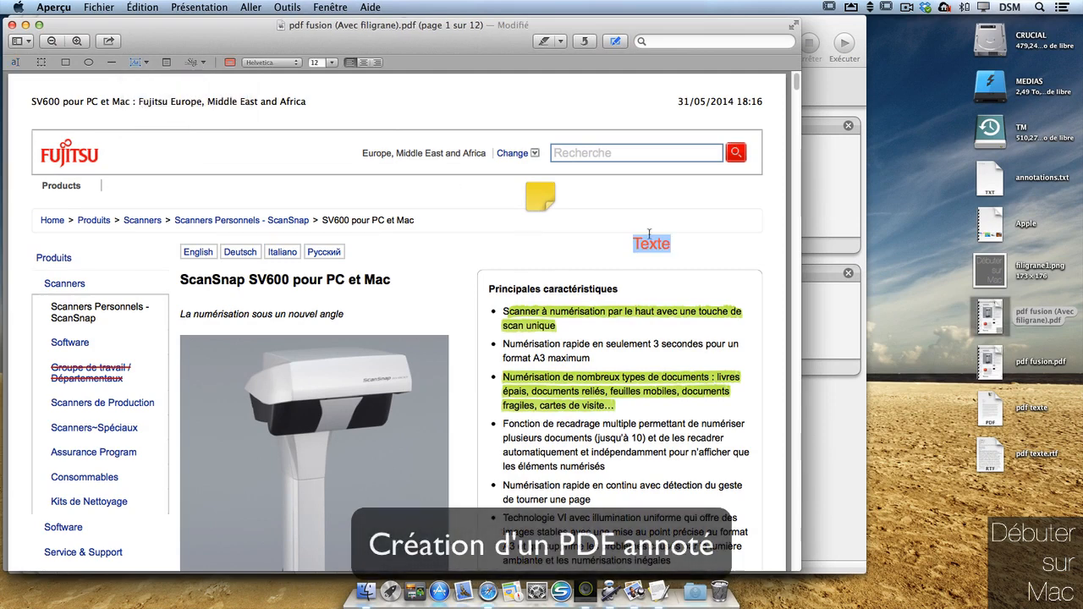
text(boite d)
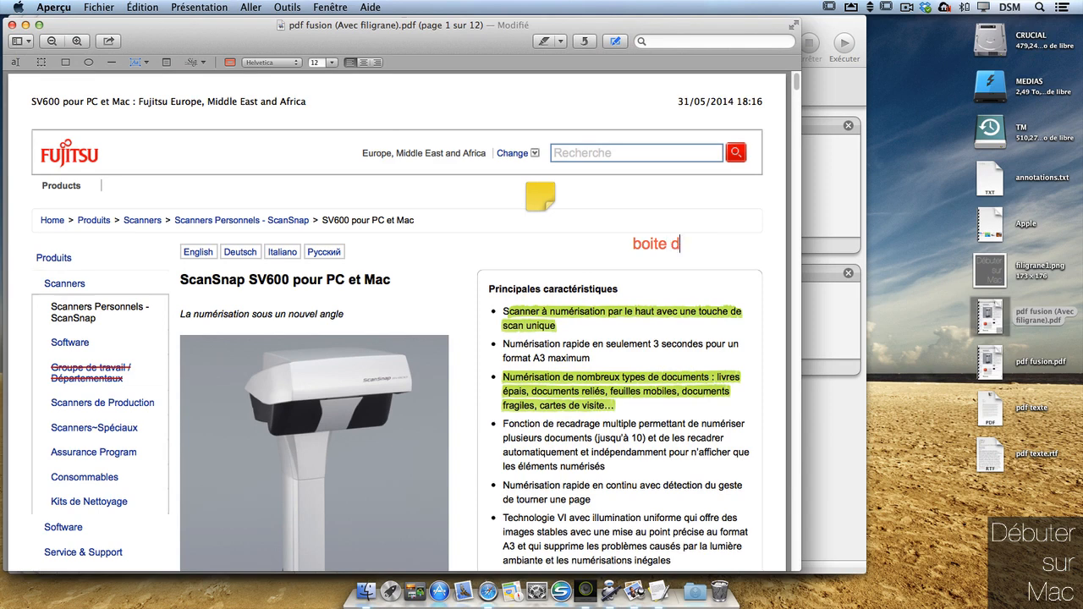
text(e texte)
key(super+s)
click(889, 263)
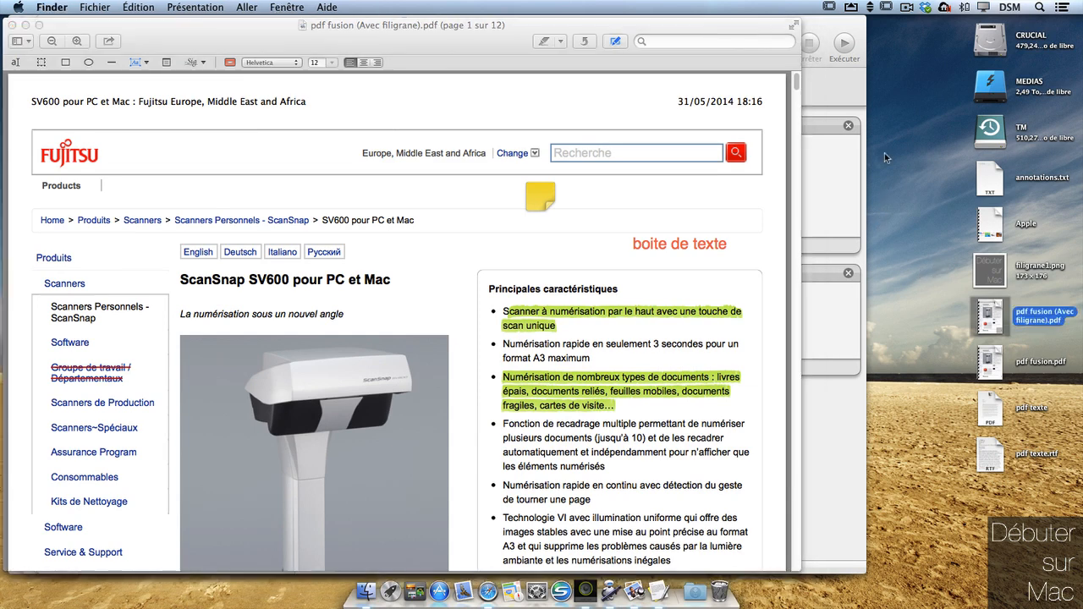
click(25, 25)
Step: Enable 'Remplacer les fichiers présents' in the annotations service and save it
click(918, 386)
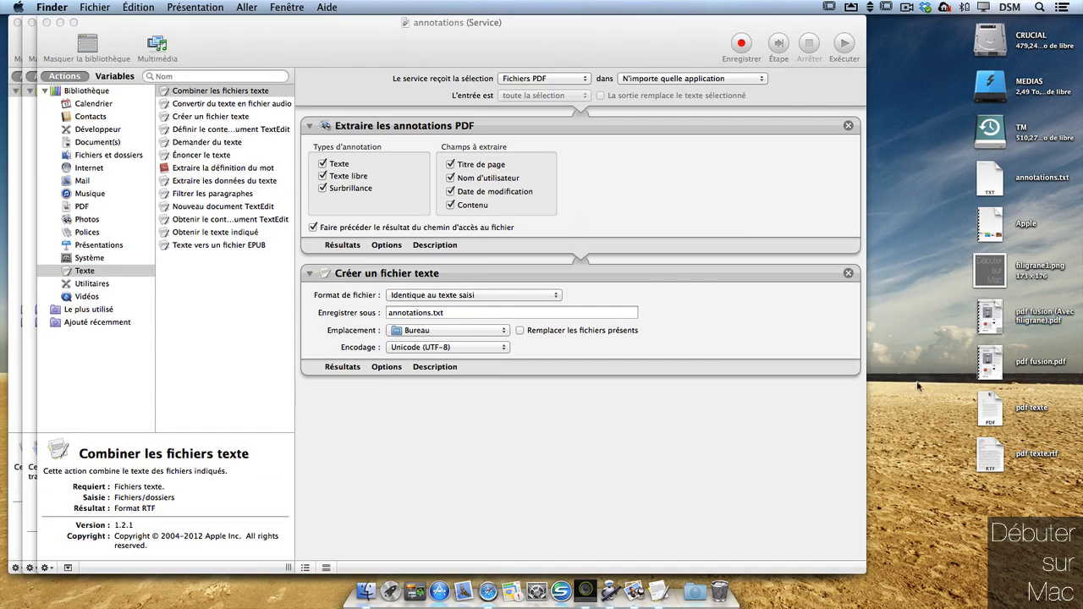
click(519, 330)
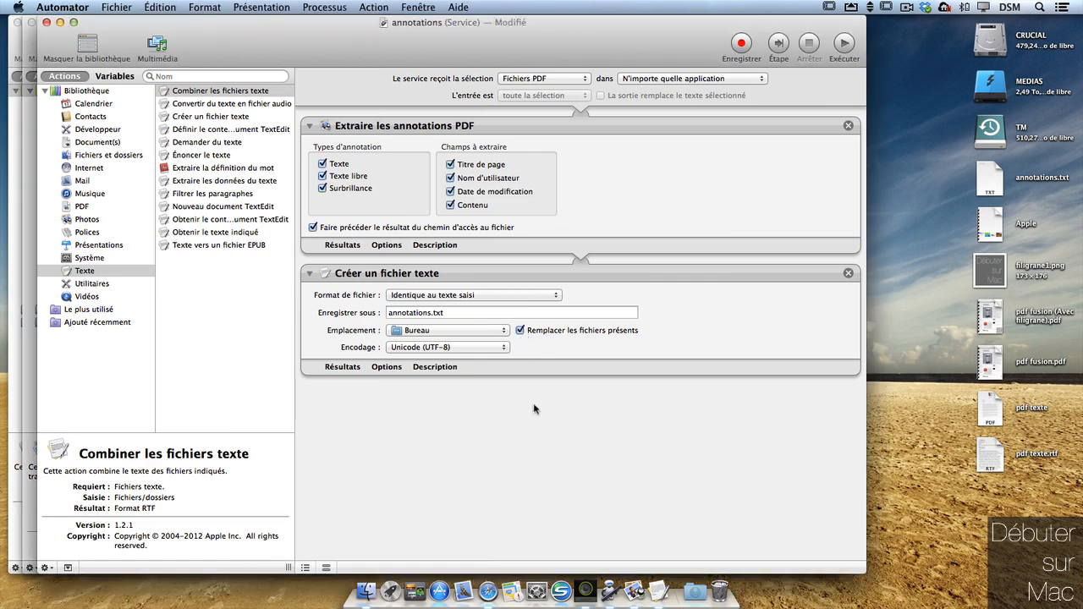
key(super+s)
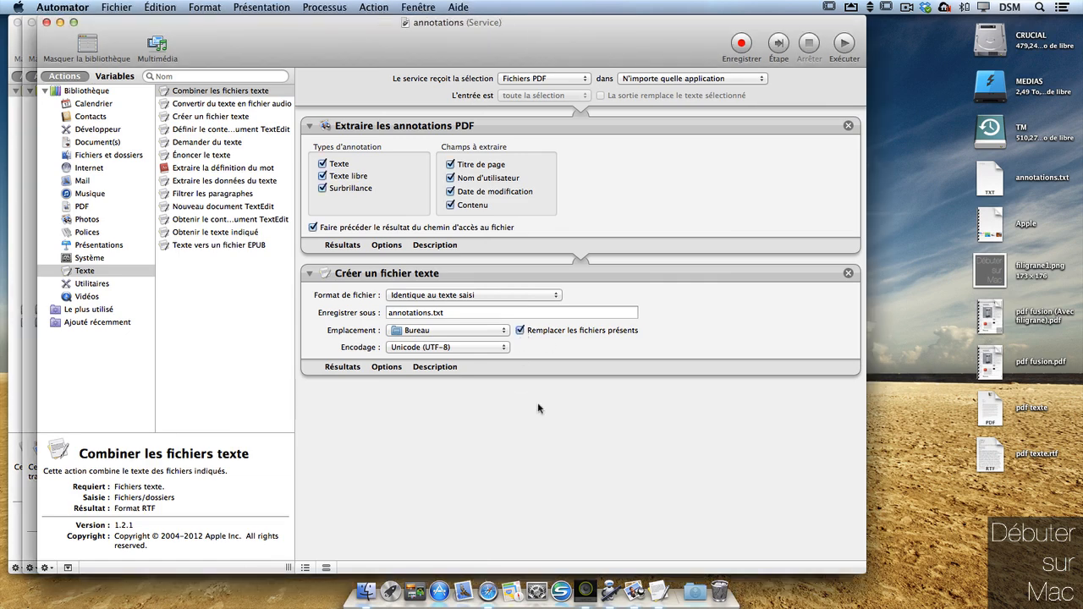
Step: Run the annotations service on the watermarked PDF from the desktop's Services menu
click(937, 354)
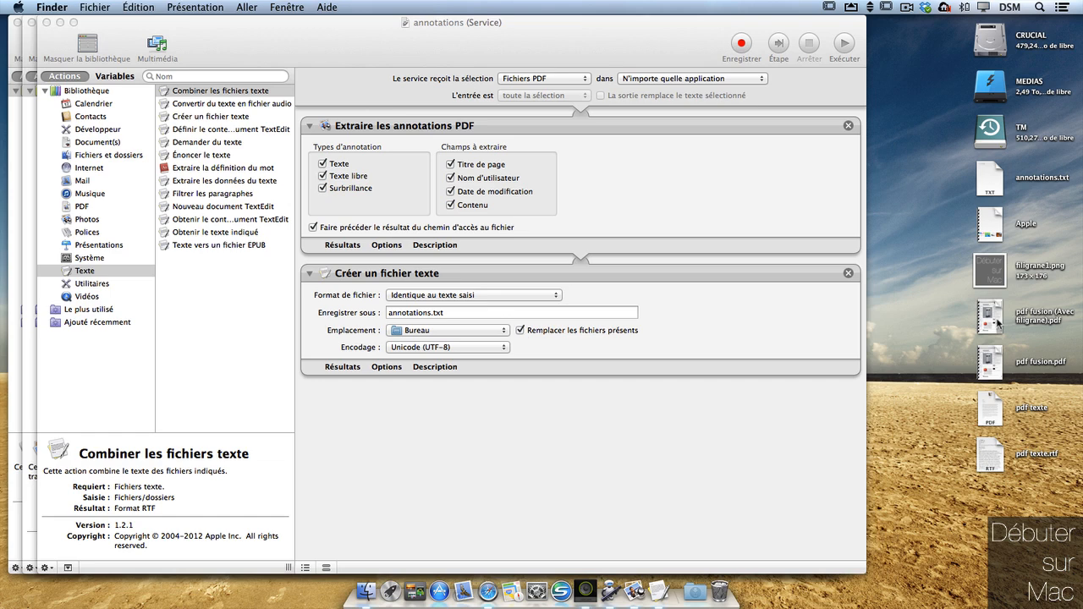
right_click(998, 322)
mouse_move(871, 560)
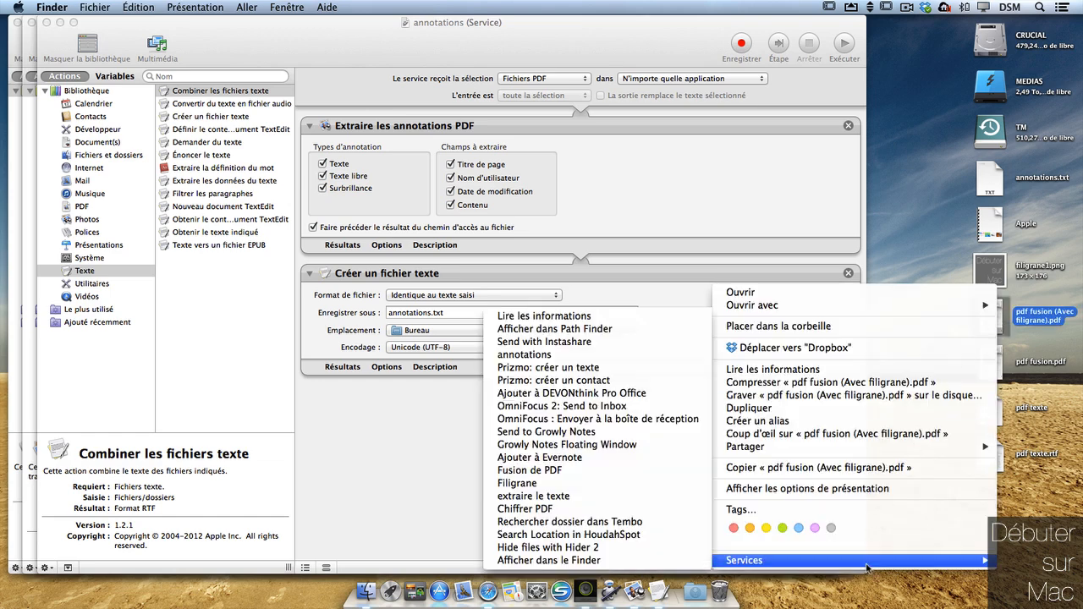
click(571, 356)
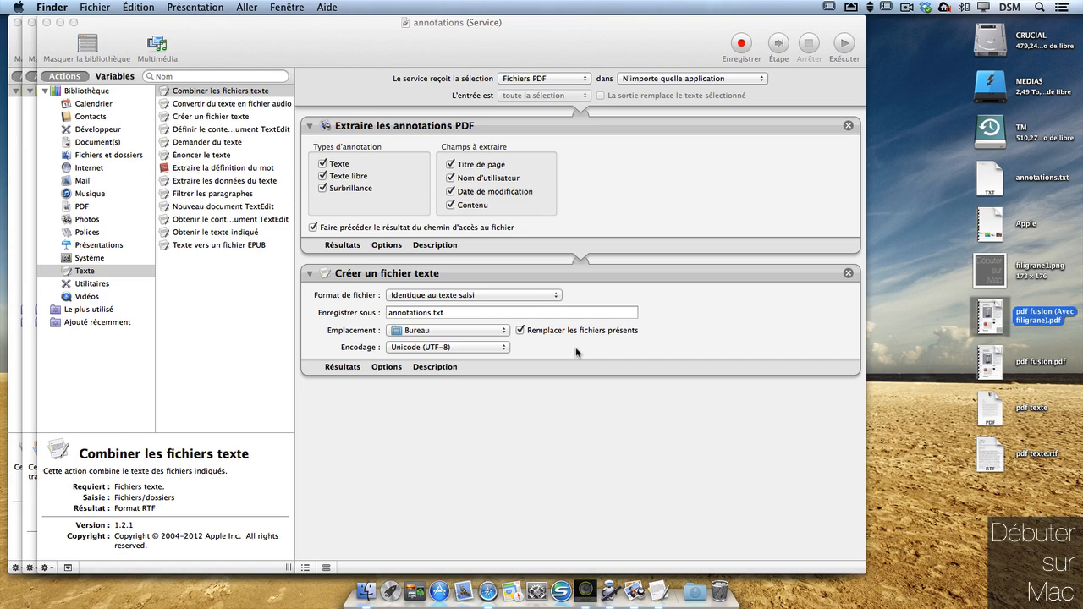
Step: Open annotations.txt in TextEdit and select the third line, the 'boite de texte' annotation
double_click(982, 191)
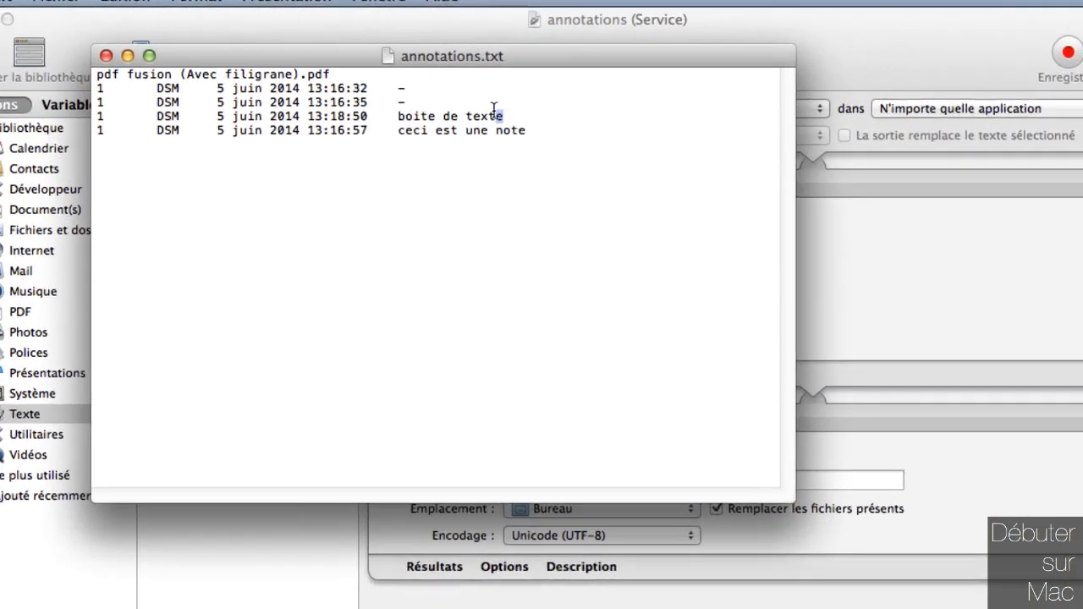
drag(386, 83, 158, 83)
drag(124, 153, 61, 155)
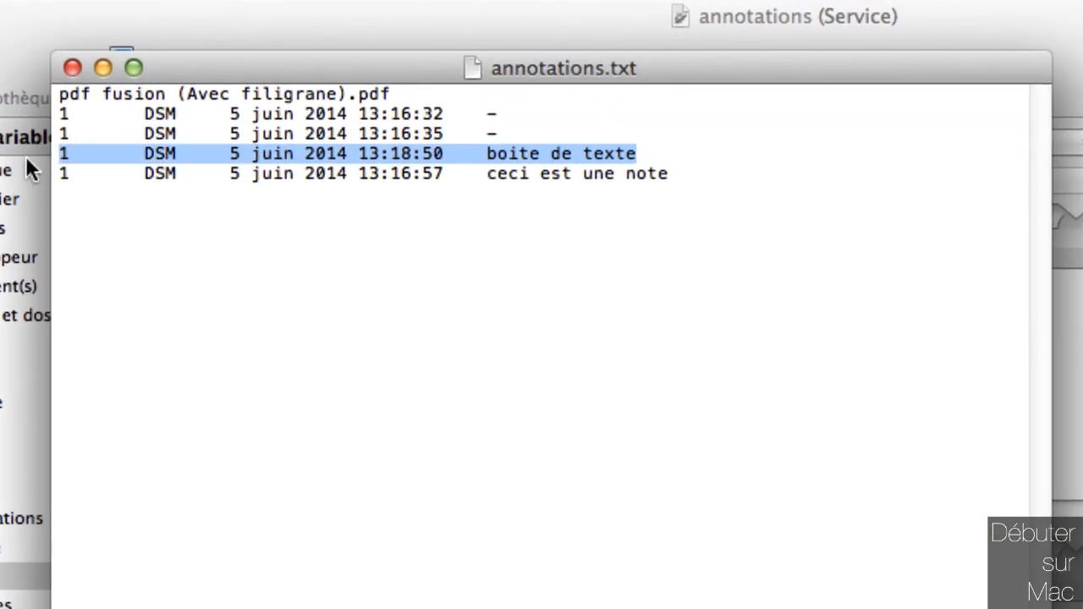